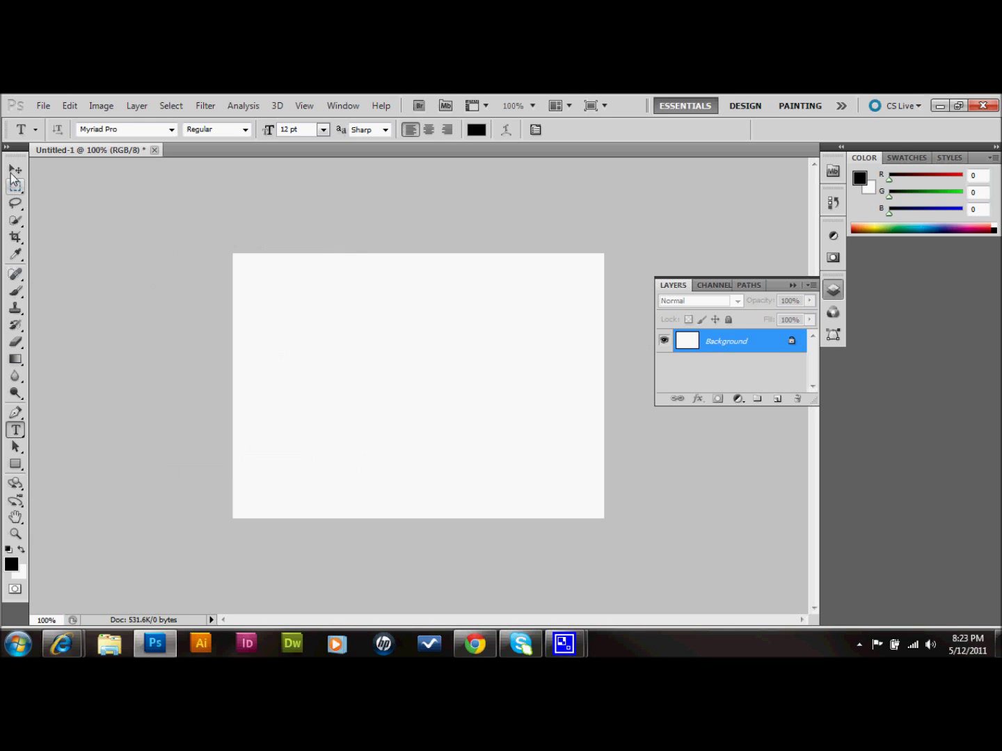
Switch to the Move tool before filling the blank canvas.
click(13, 172)
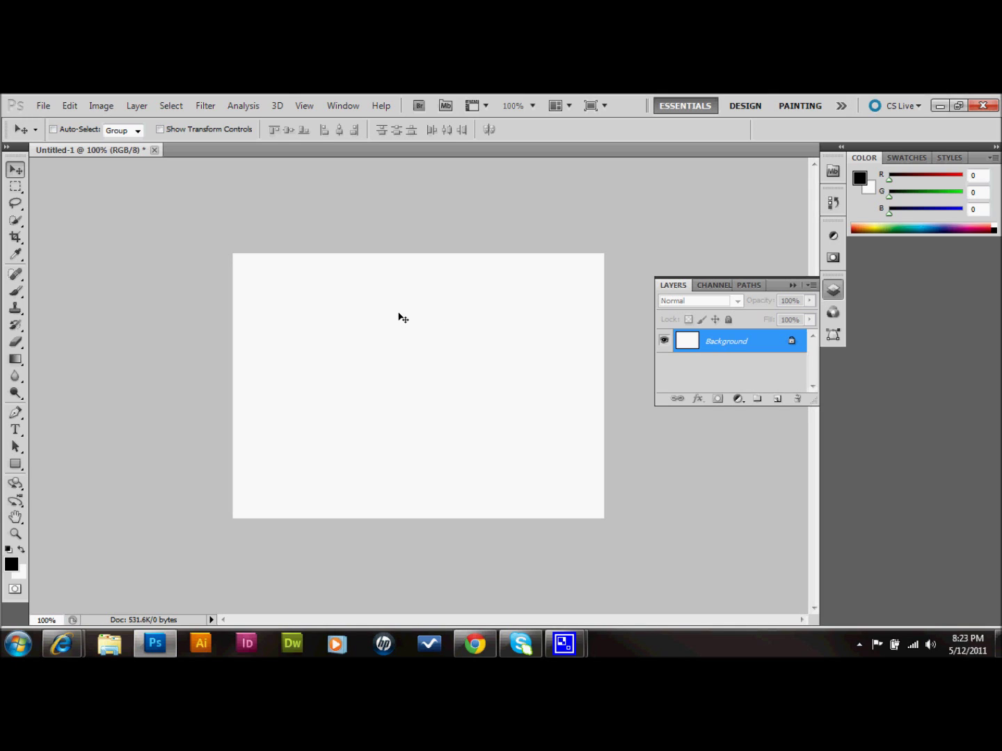
Fill the canvas with black via Alt+Backspace and draw a paragraph text box with the Type tool.
key(alt+BackSpace)
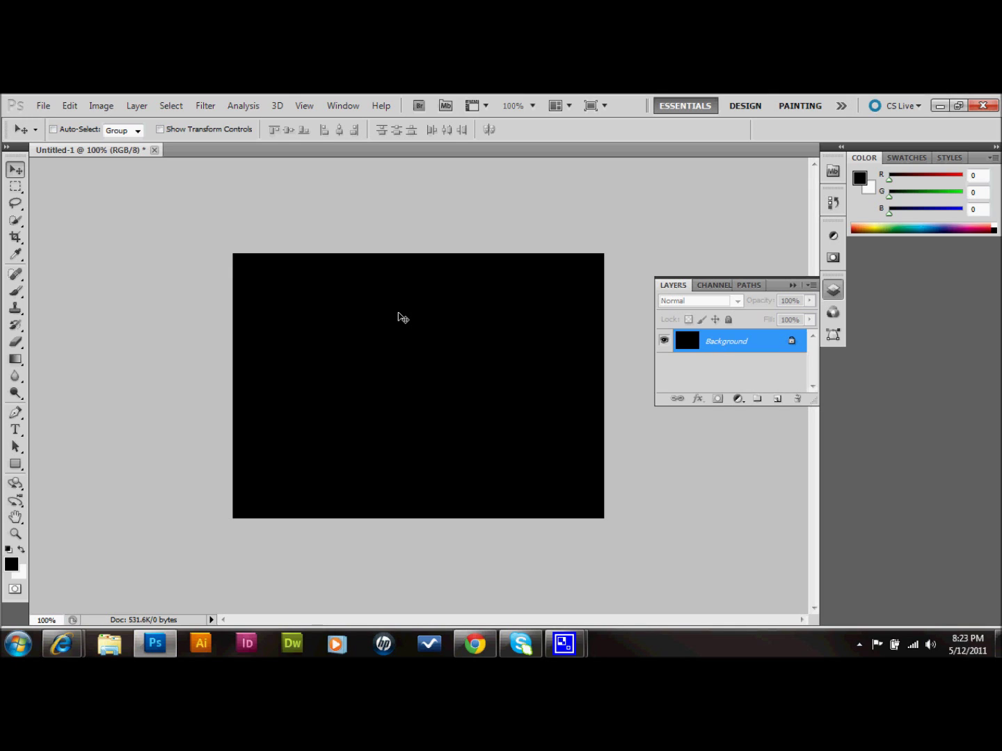
click(103, 107)
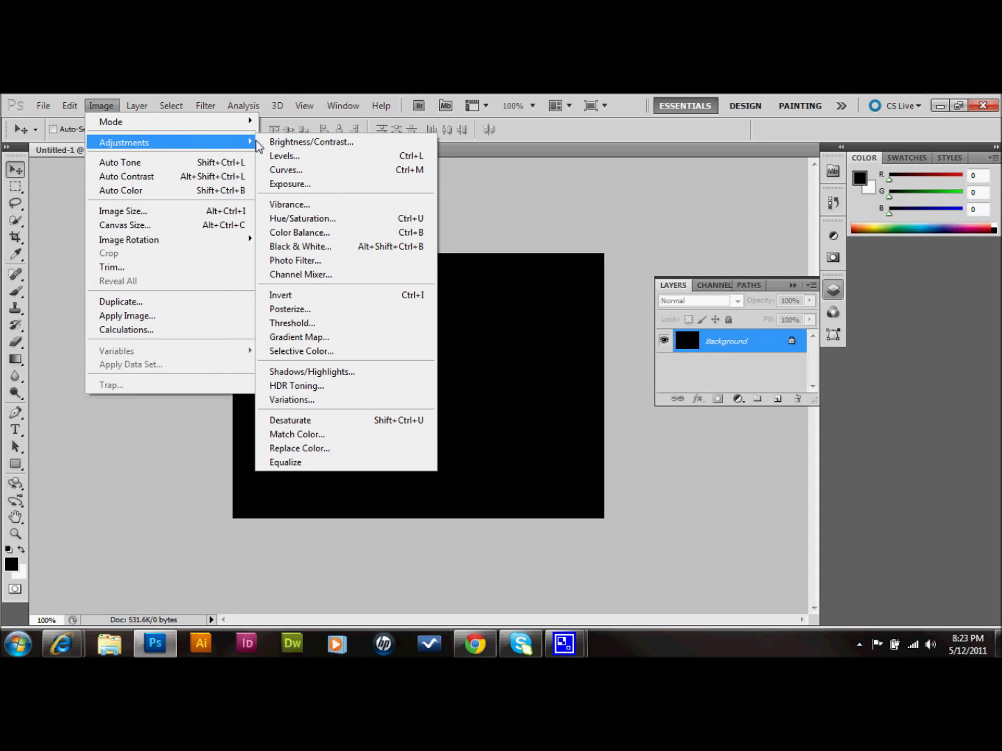
click(531, 228)
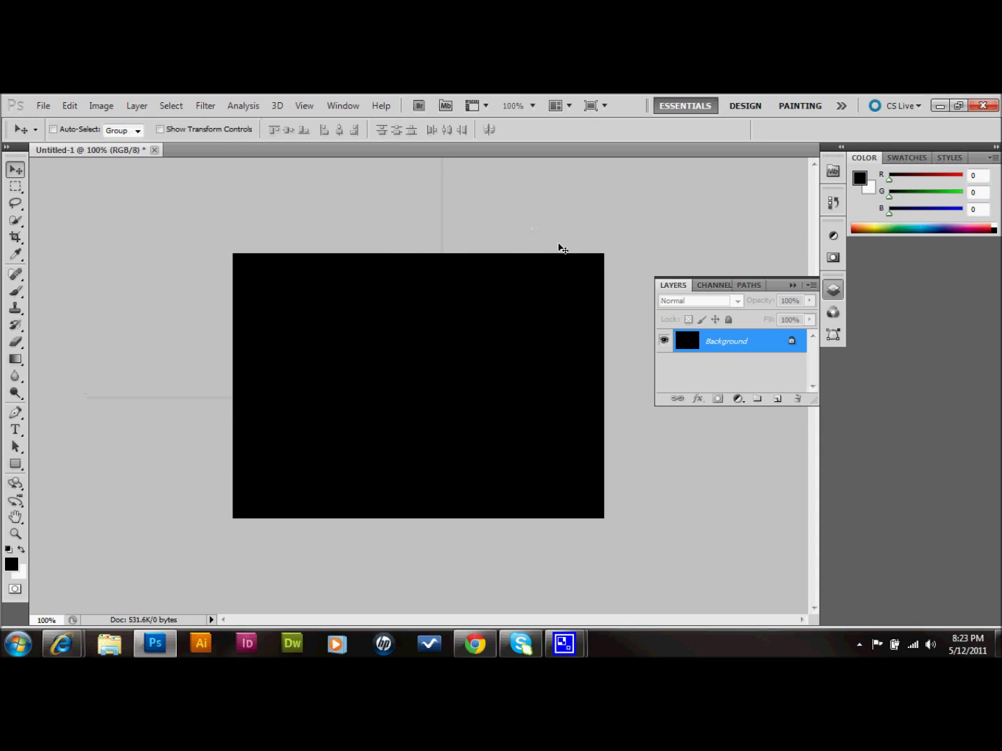
click(16, 429)
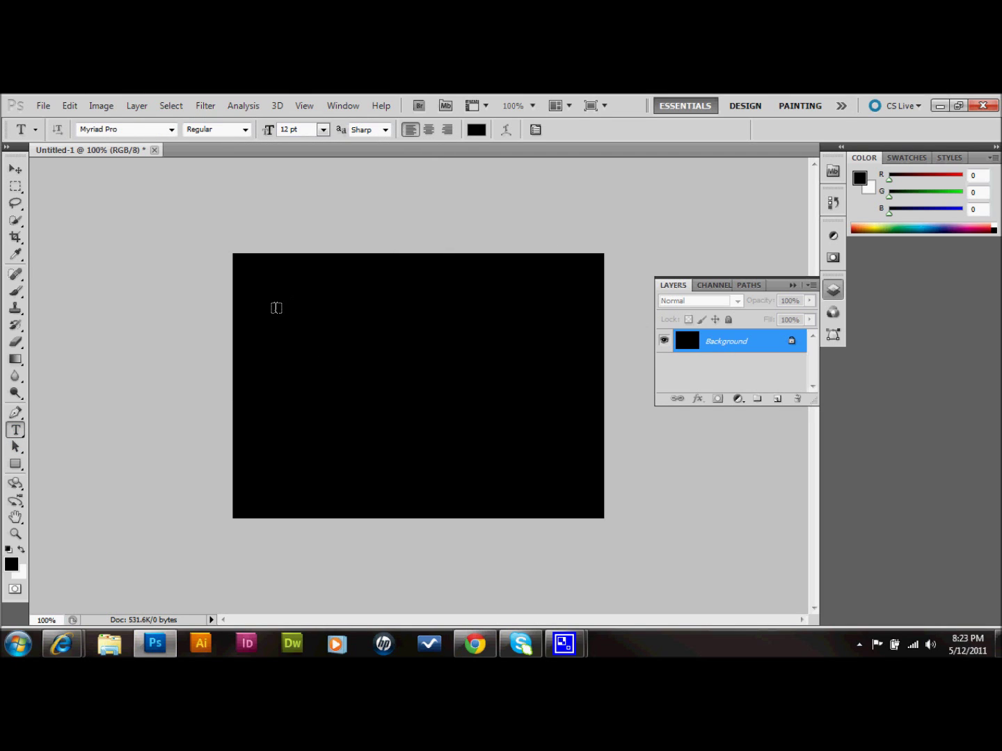
drag(279, 310, 557, 422)
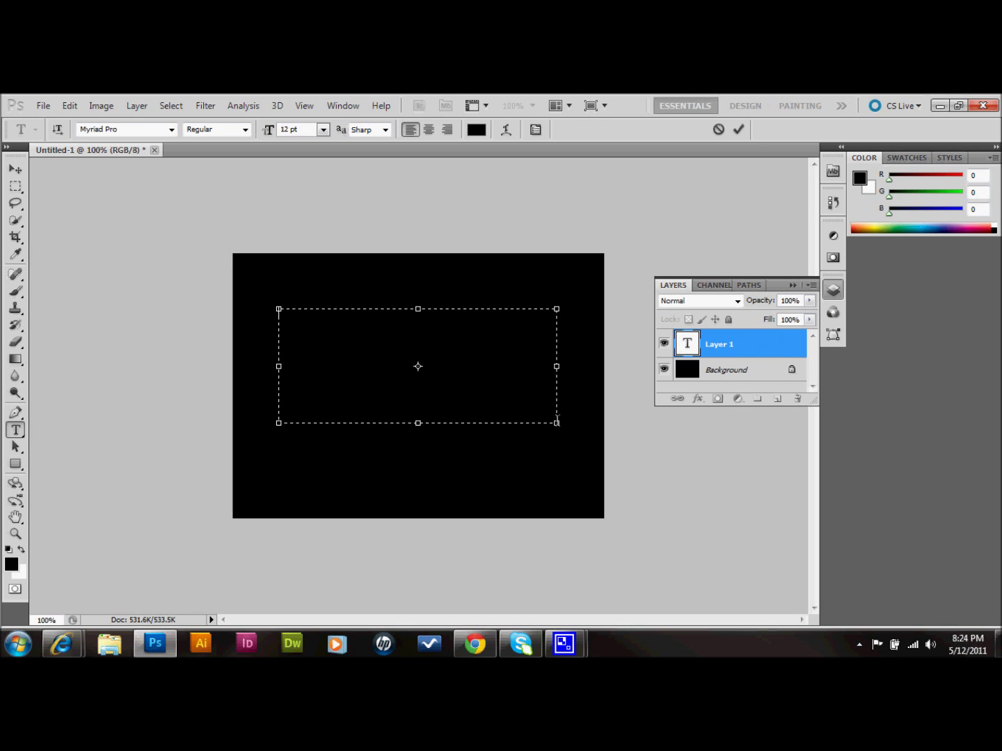
Set the text colour to white and type GDB.
click(481, 129)
click(311, 223)
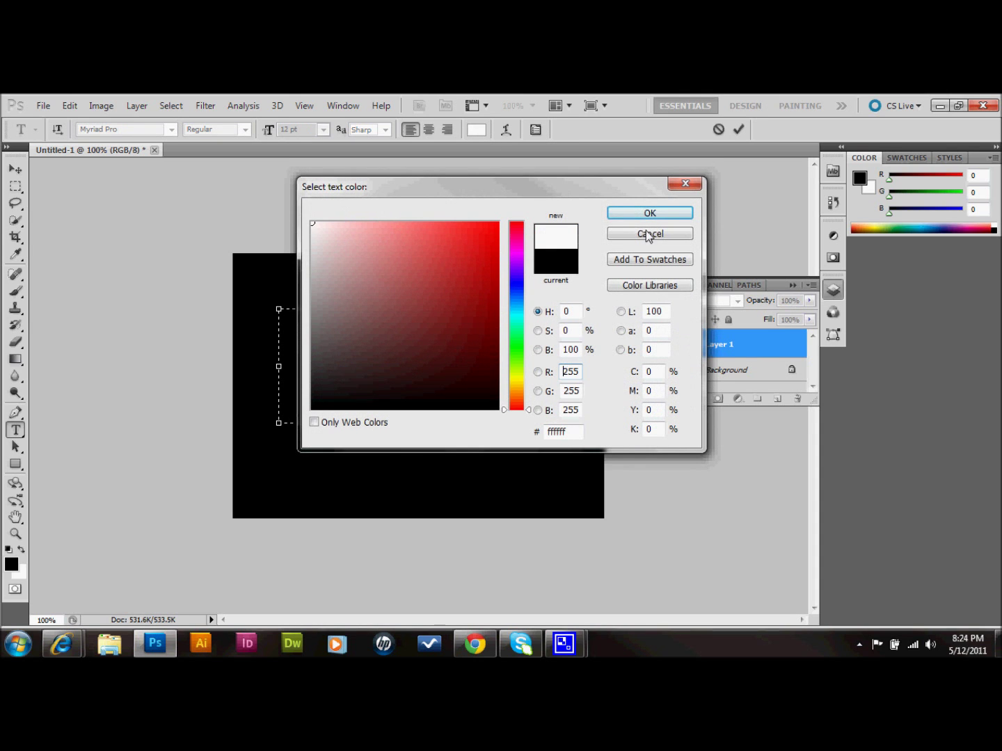
click(650, 213)
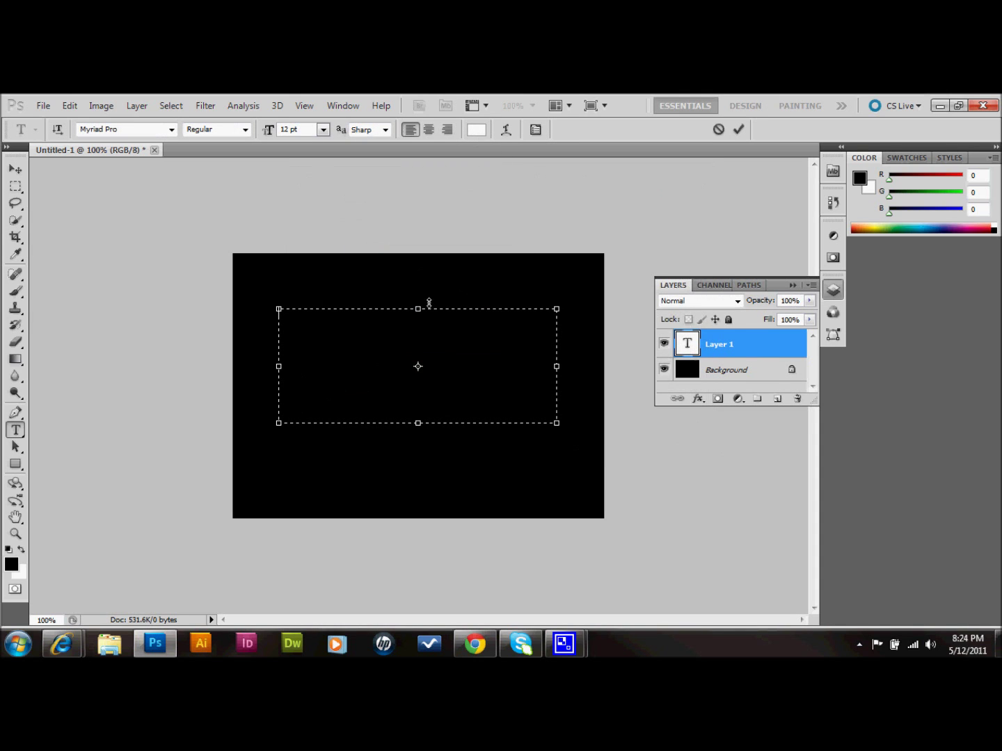
text(SDB)
Resize the GDB text to 150 pt.
drag(290, 312, 276, 314)
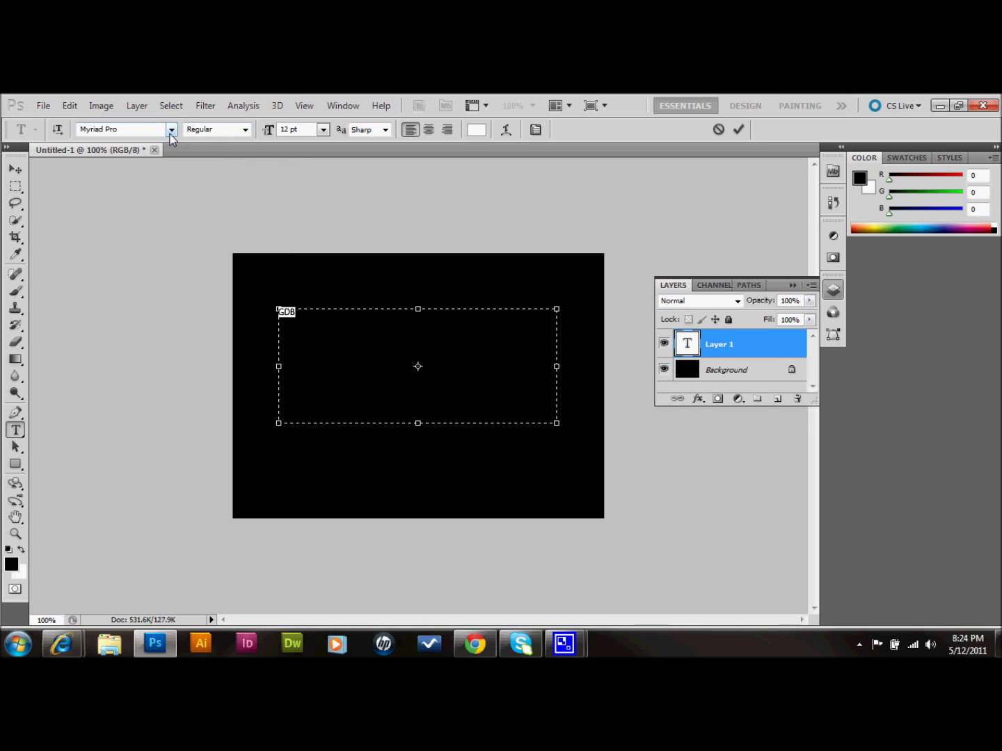
click(323, 129)
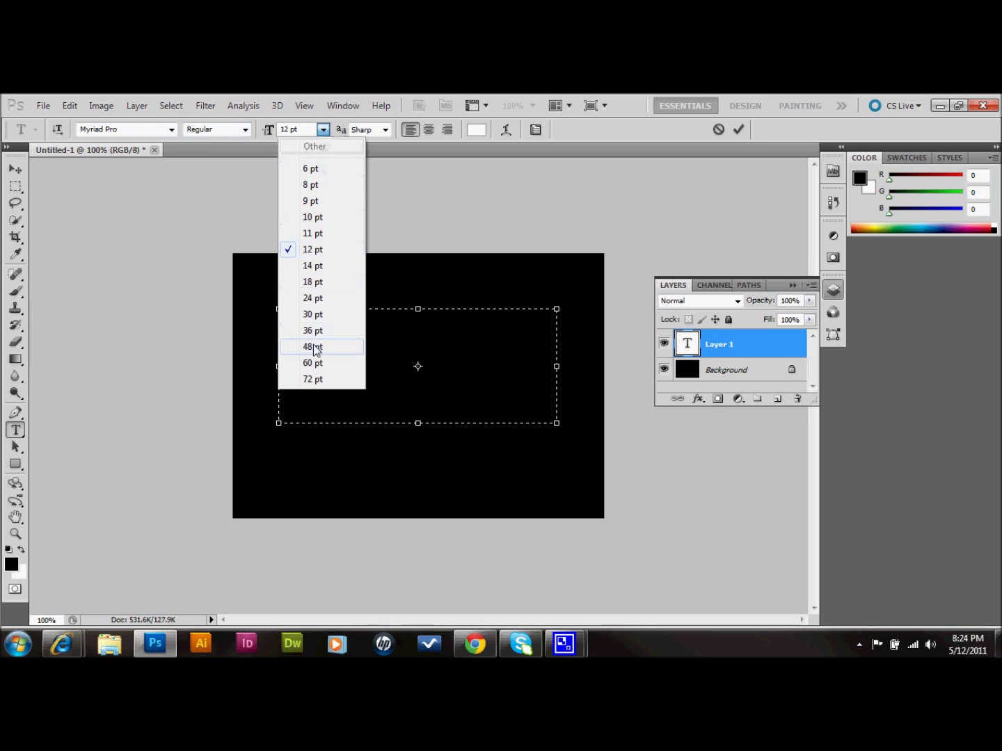
click(320, 378)
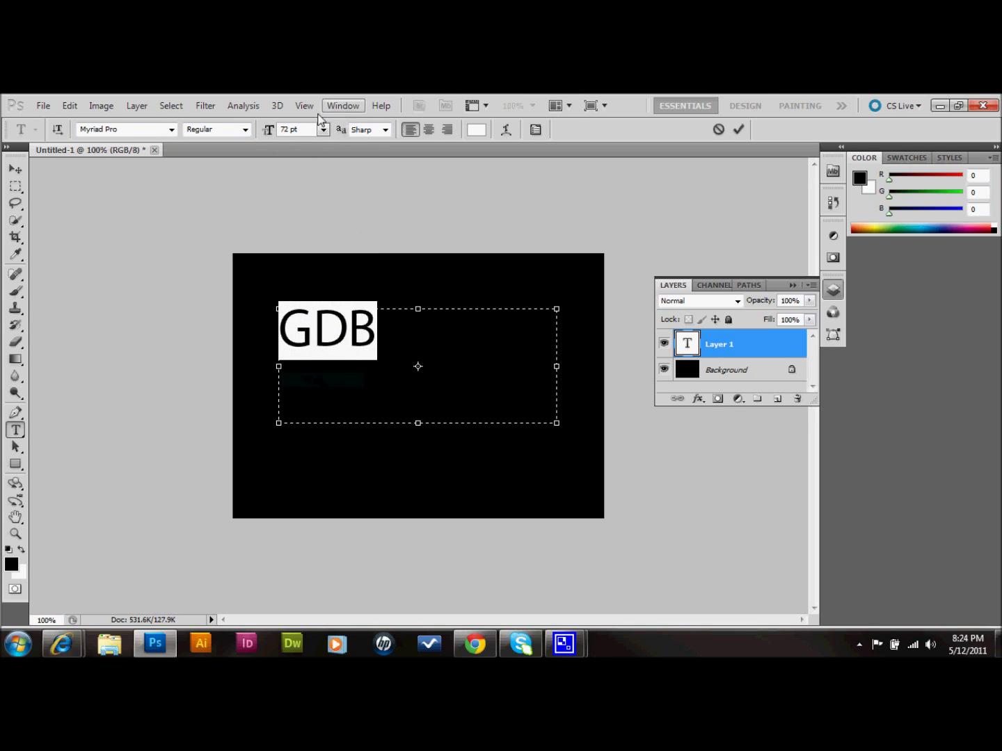
text(150)
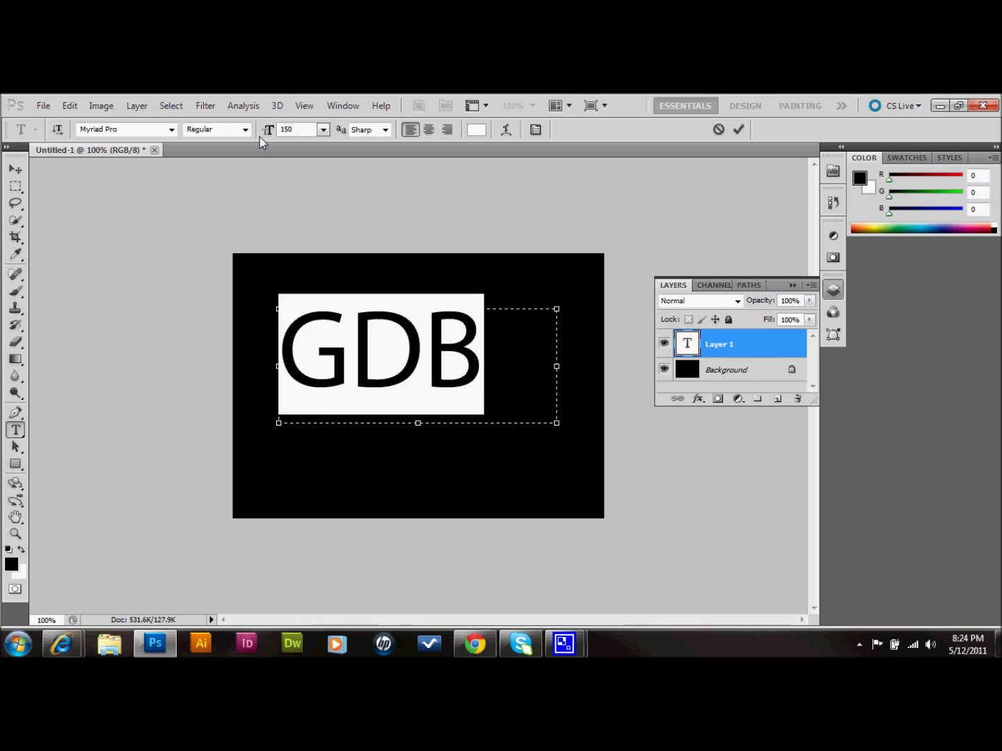
key(Return)
Change the font to Times New Roman Bold and commit the text.
click(167, 128)
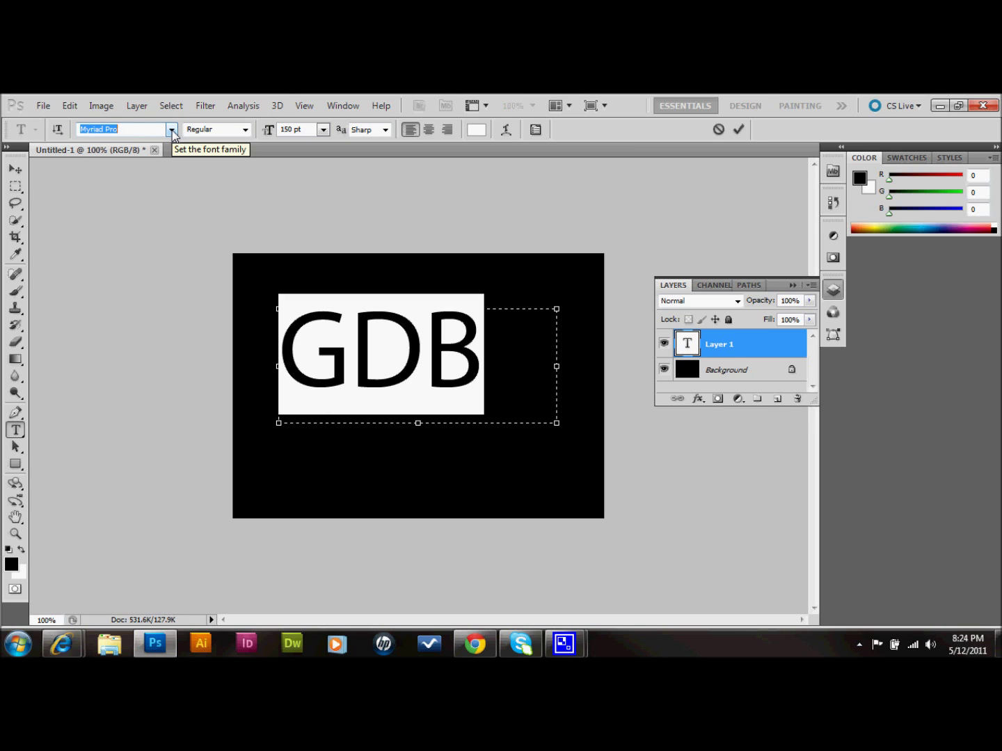
text(Time)
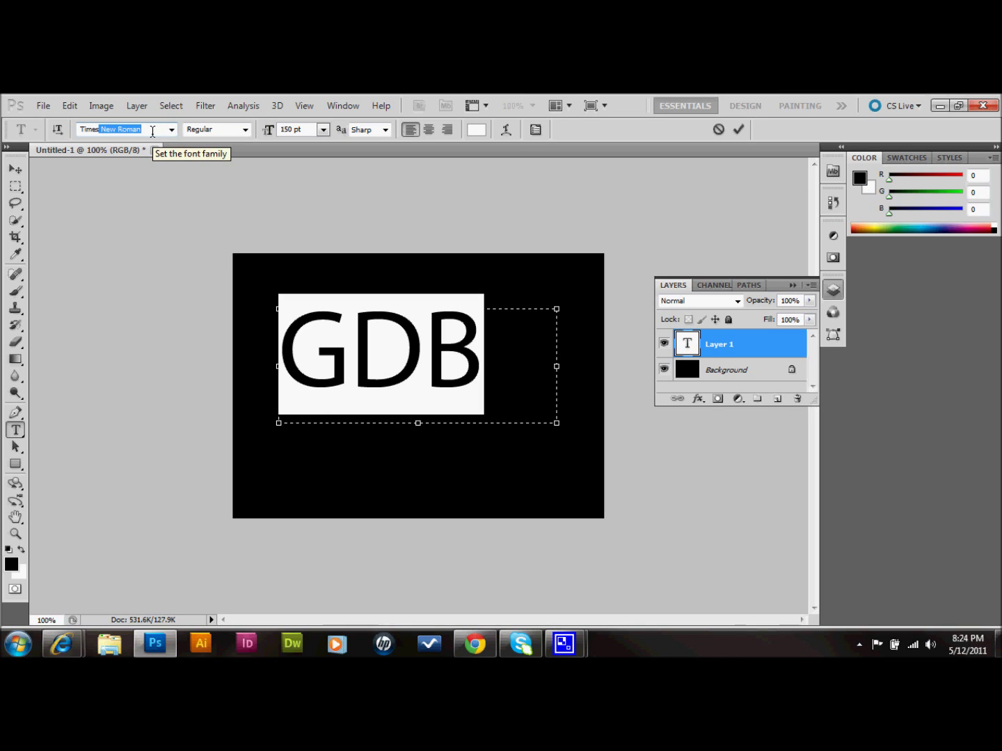
text(s)
key(Return)
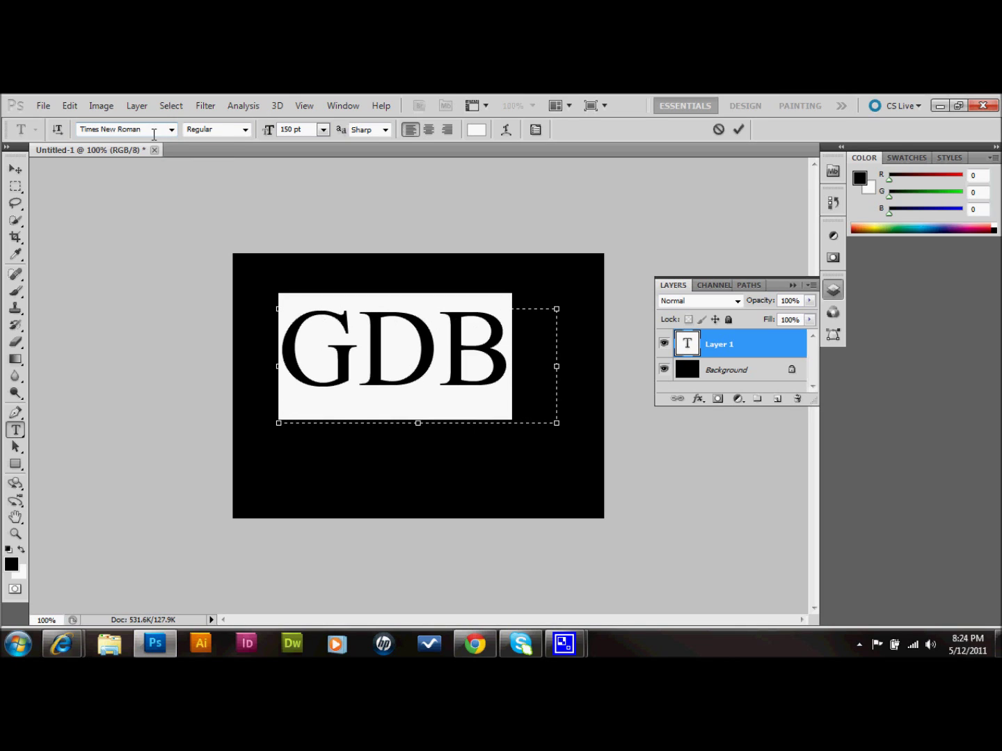
click(244, 130)
click(218, 167)
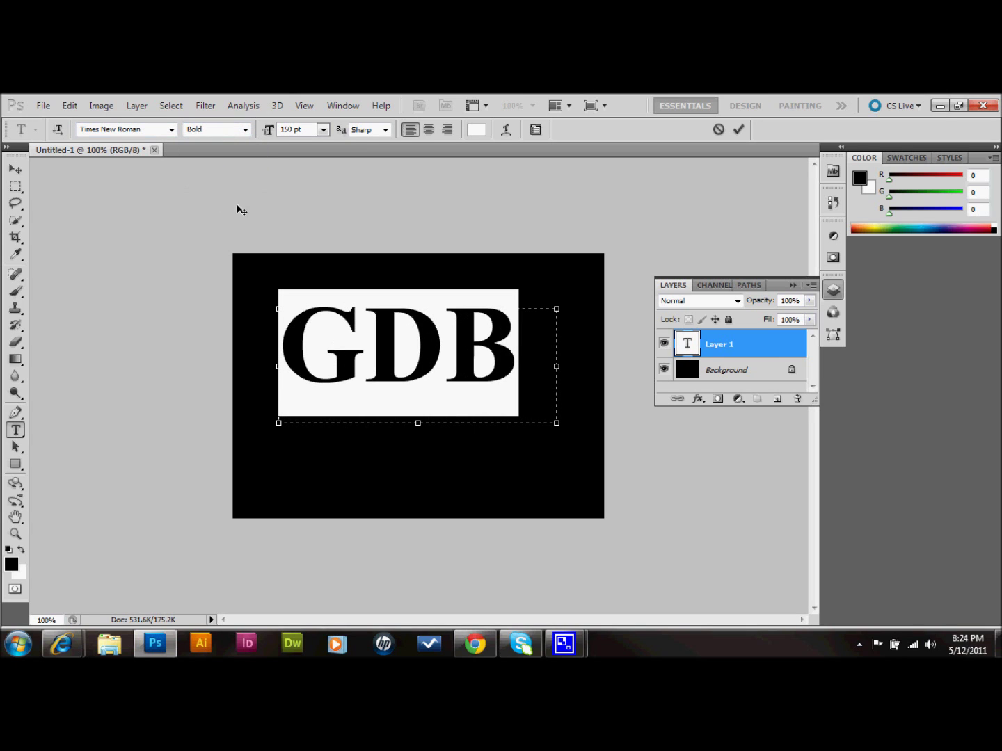
click(16, 170)
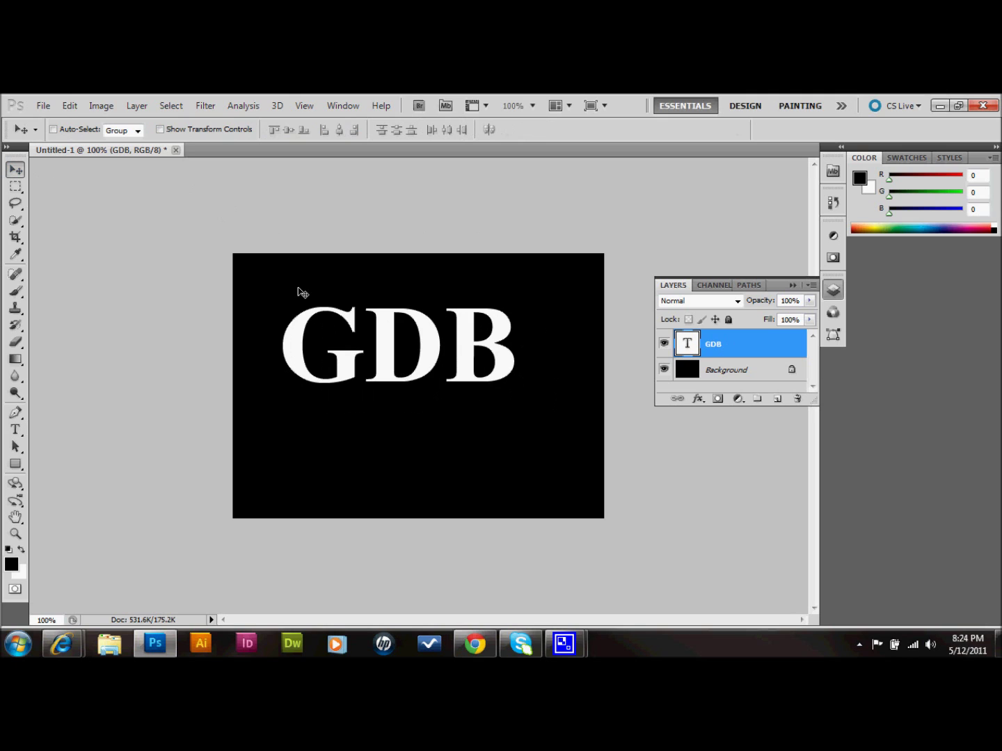
Move the GDB text right and down, then duplicate its layer.
scroll(424, 357, up, 2)
drag(429, 319, 454, 384)
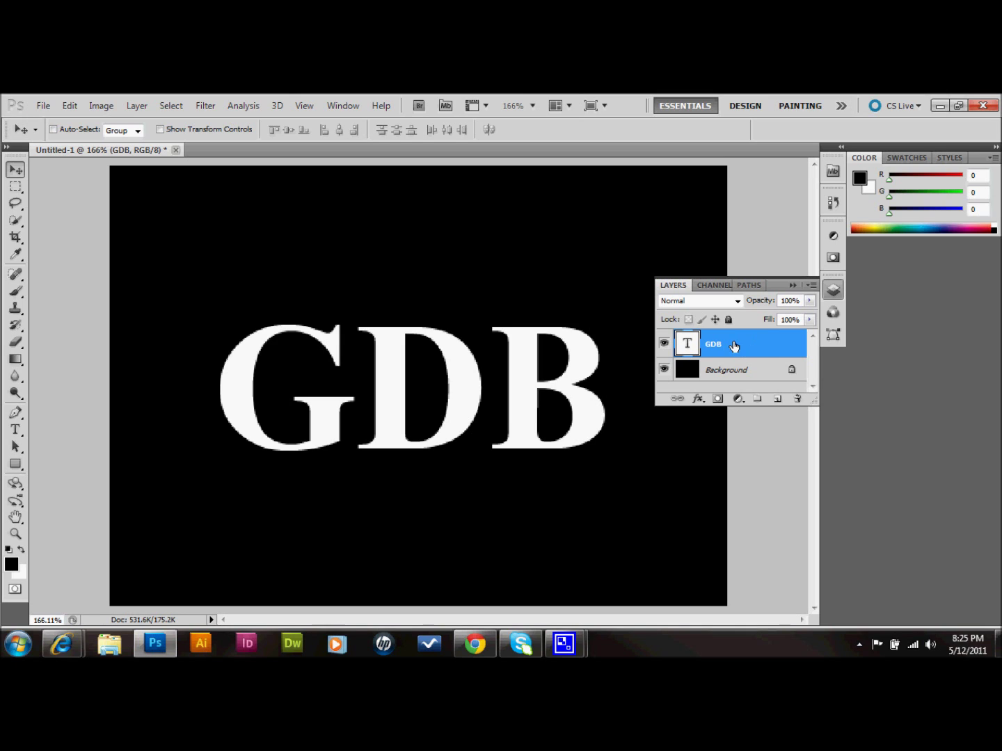
drag(738, 346, 779, 399)
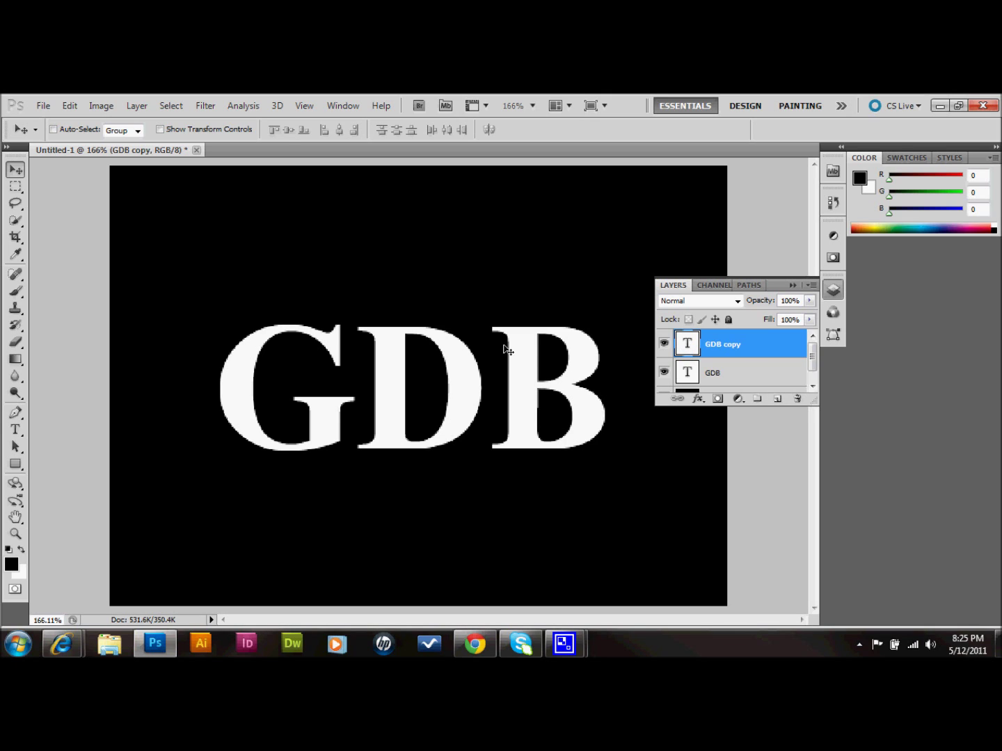
Rotate the GDB copy 90° to vertical, reposition it, and hide the original GDB layer.
click(74, 107)
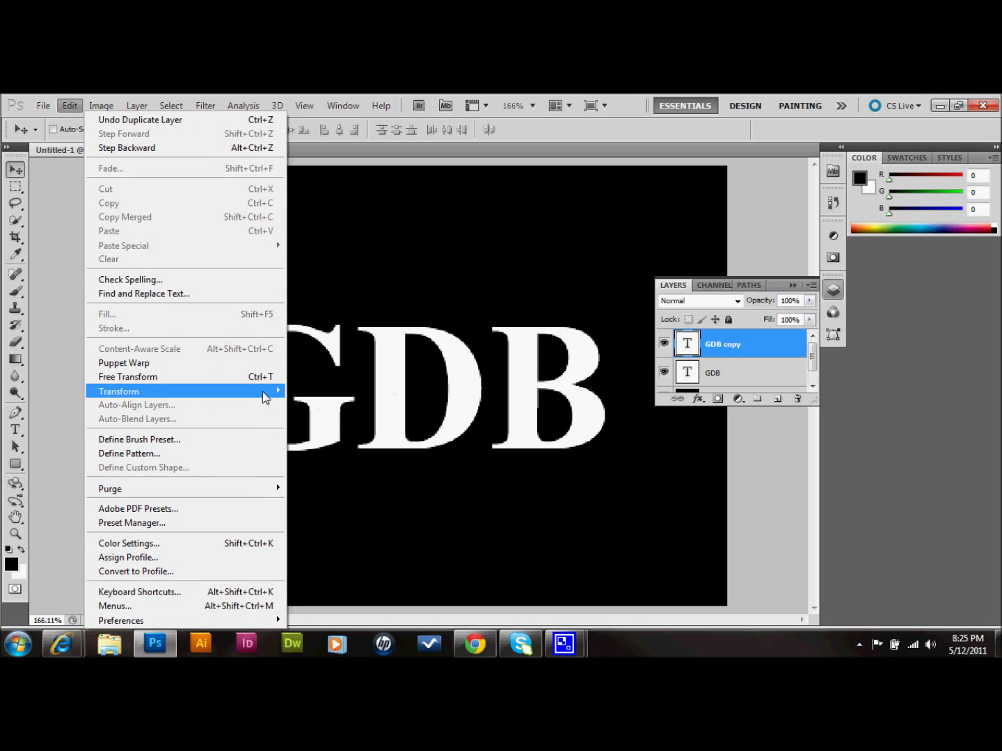
mouse_move(264, 398)
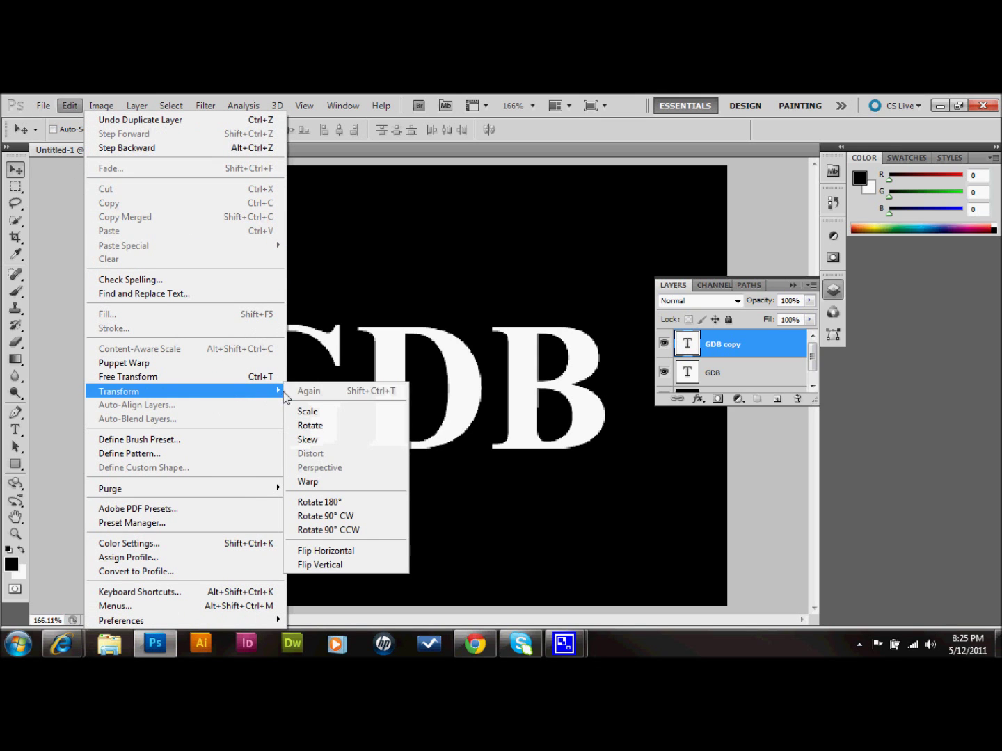
click(336, 427)
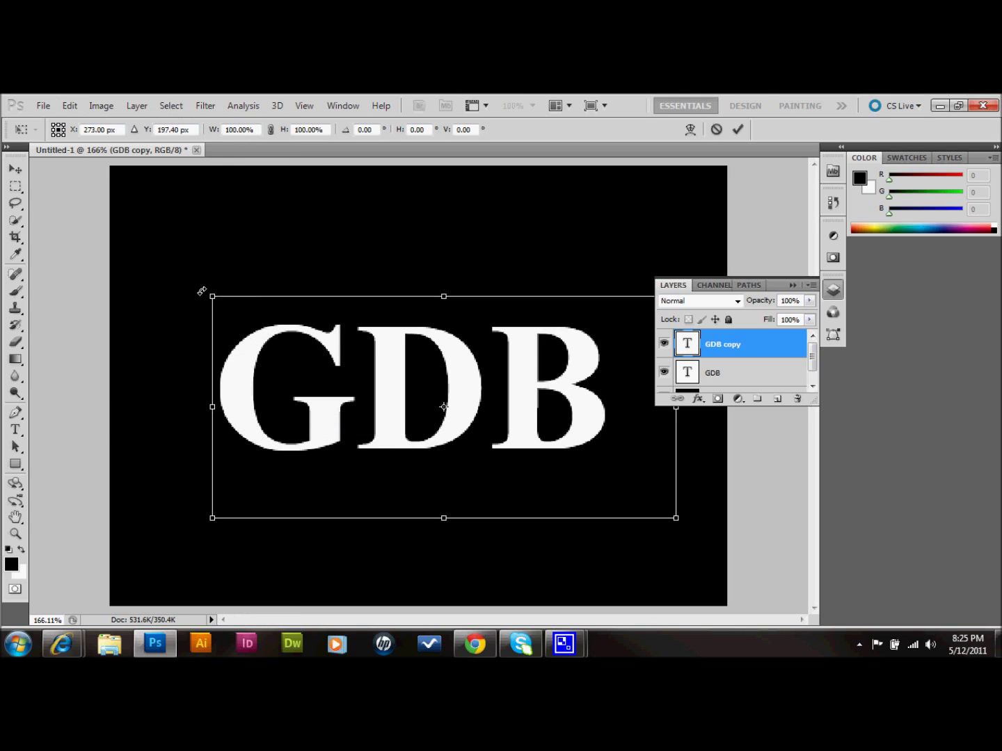
drag(201, 293, 396, 540)
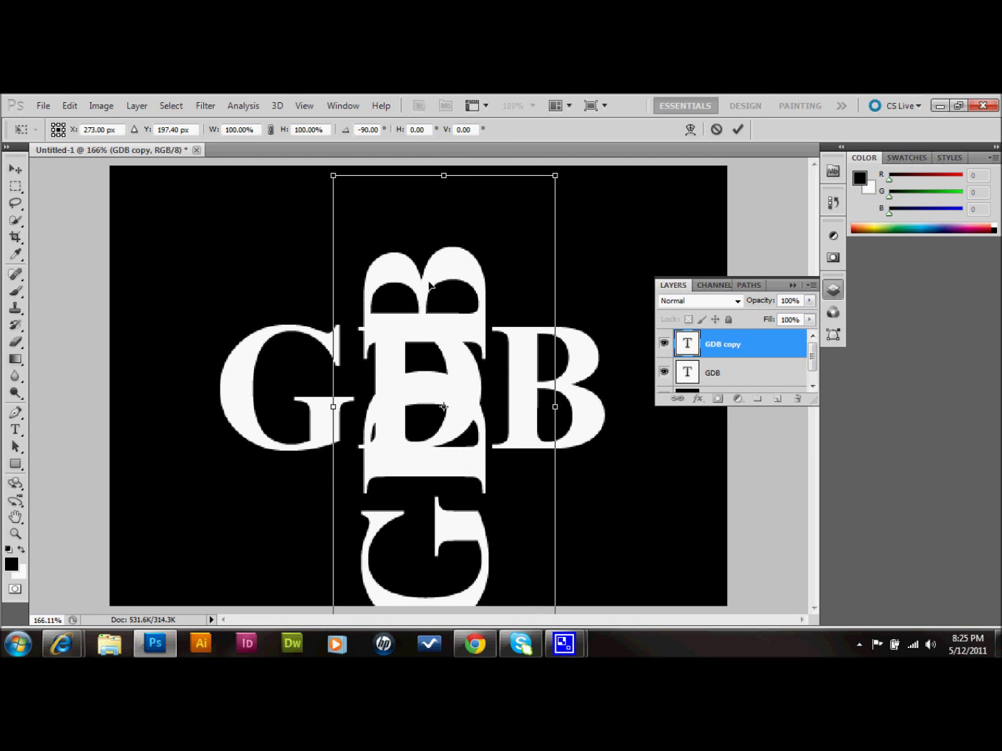
mouse_move(430, 286)
mouse_down()
mouse_move(417, 254)
mouse_move(275, 229)
mouse_move(211, 234)
mouse_move(347, 244)
mouse_move(435, 264)
mouse_up()
key(Return)
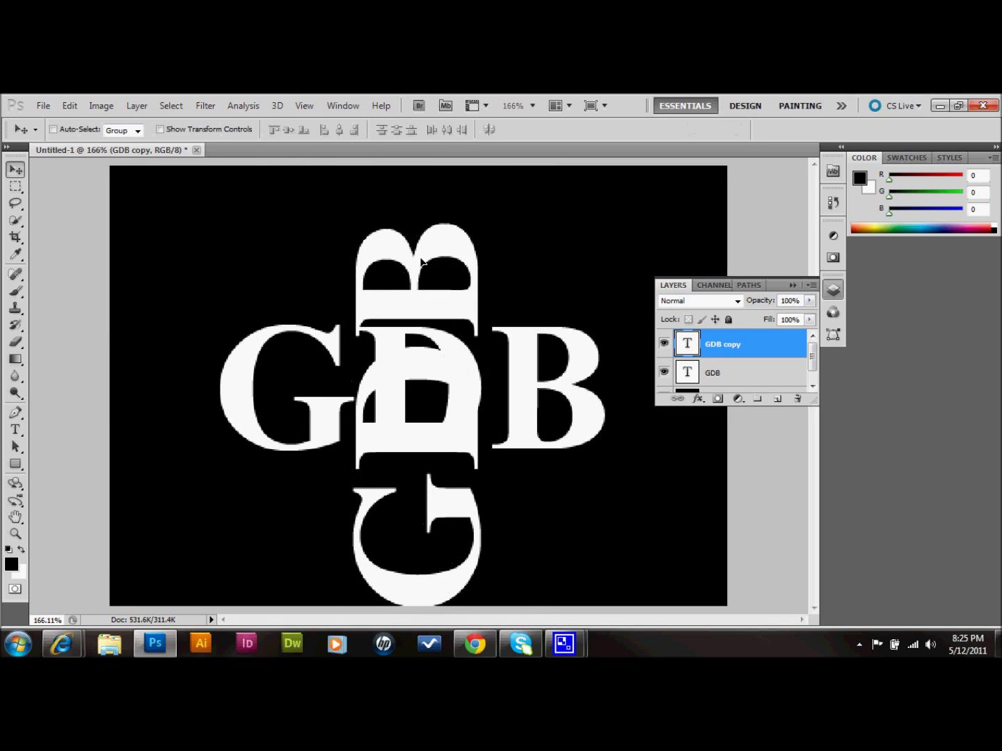
click(665, 373)
drag(460, 317, 451, 290)
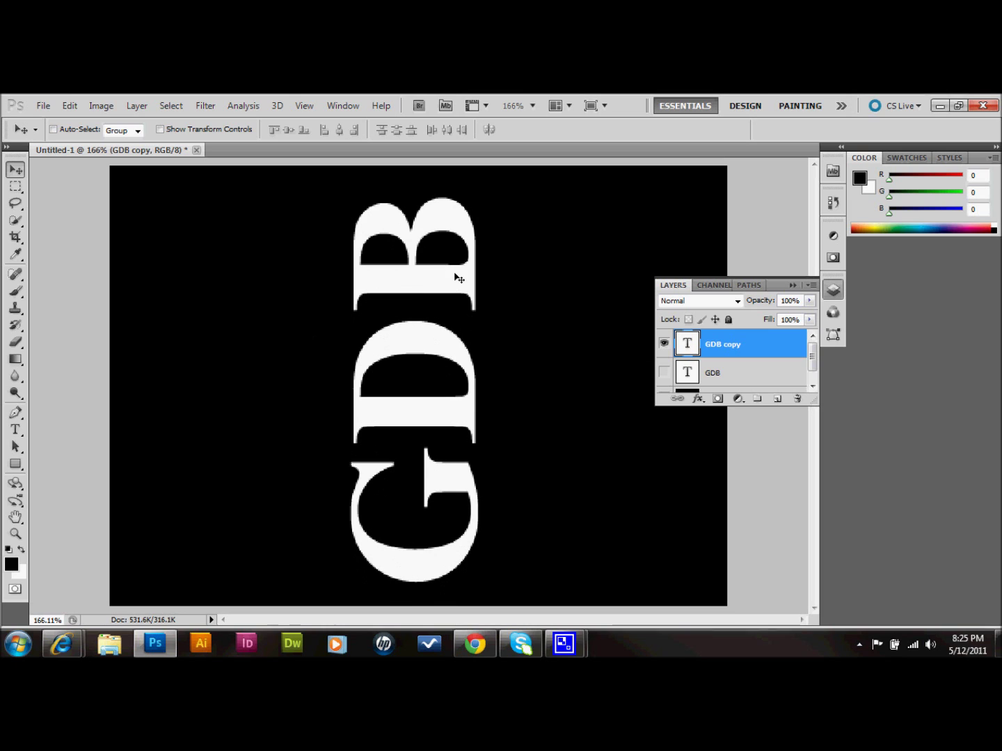
Rasterize the GDB copy and apply the Wind filter blowing from the right.
click(205, 105)
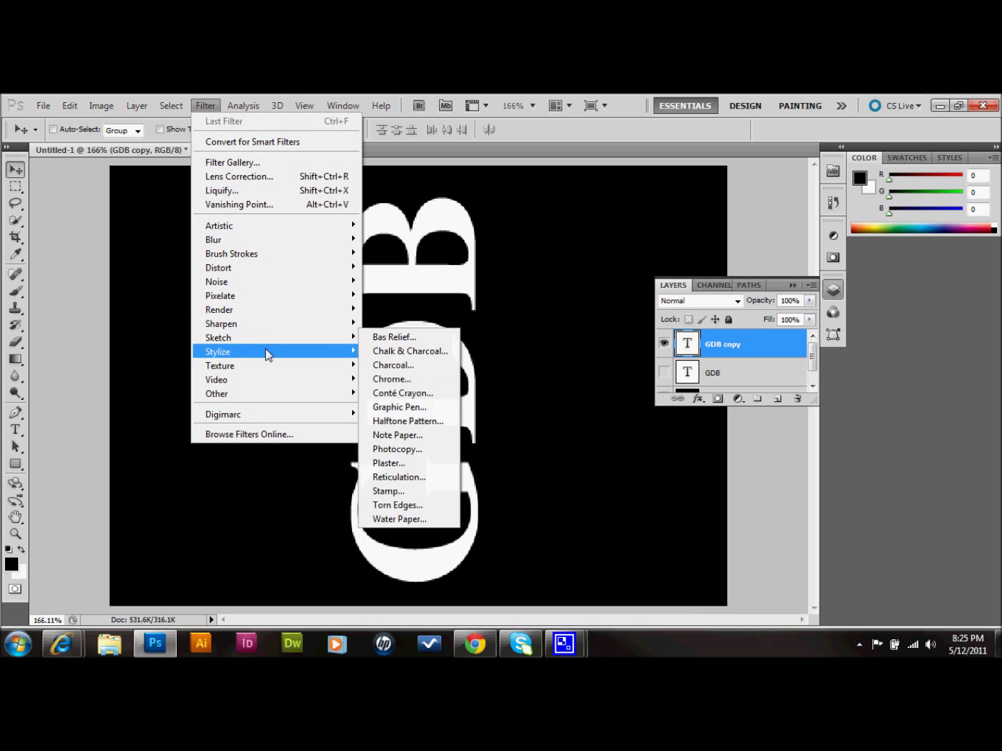
mouse_move(324, 353)
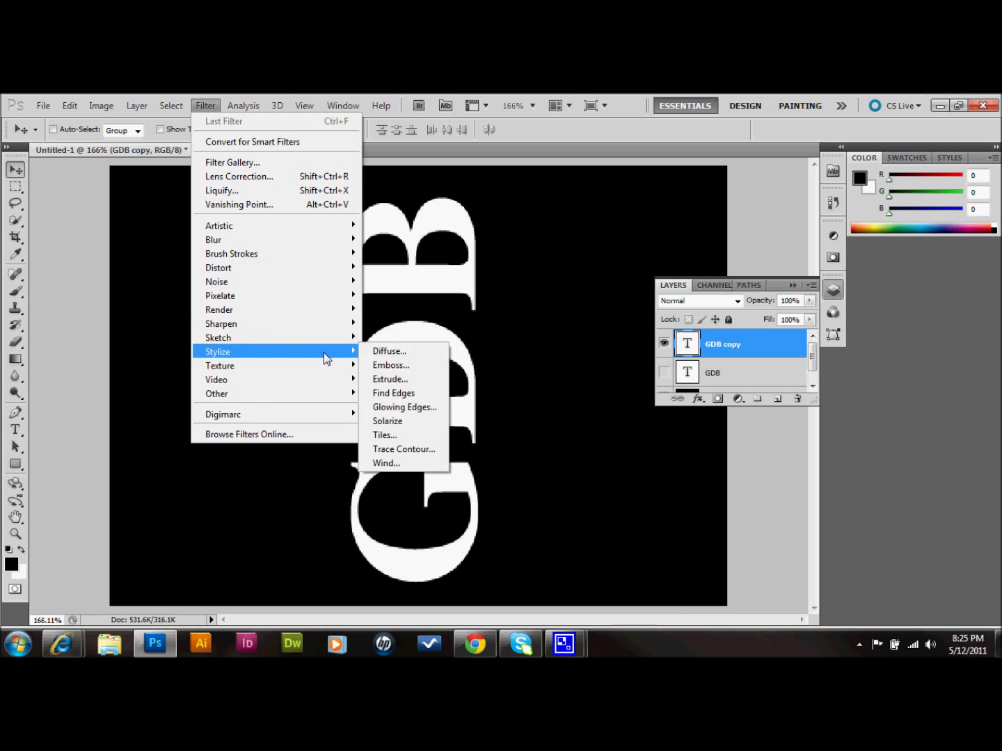
click(401, 468)
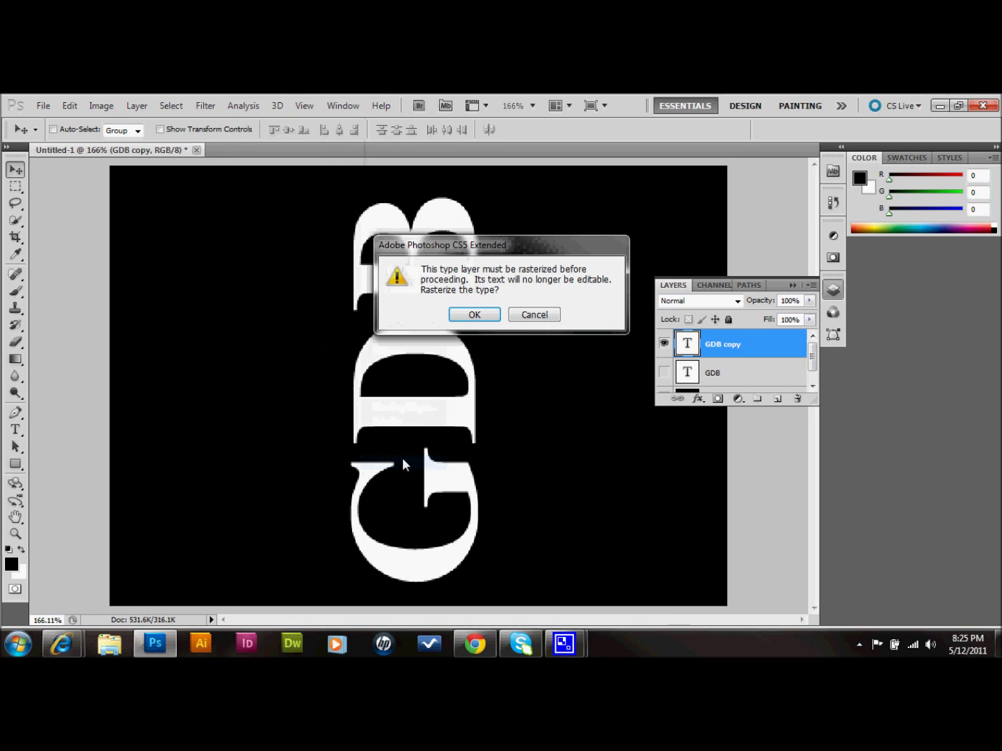
click(473, 315)
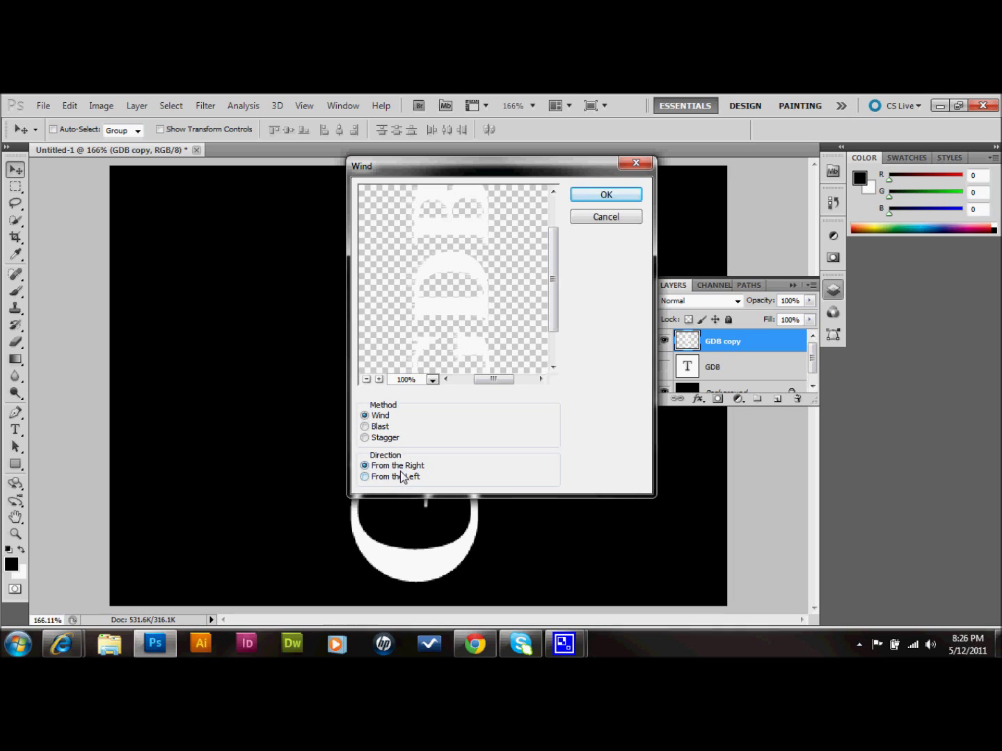
click(602, 195)
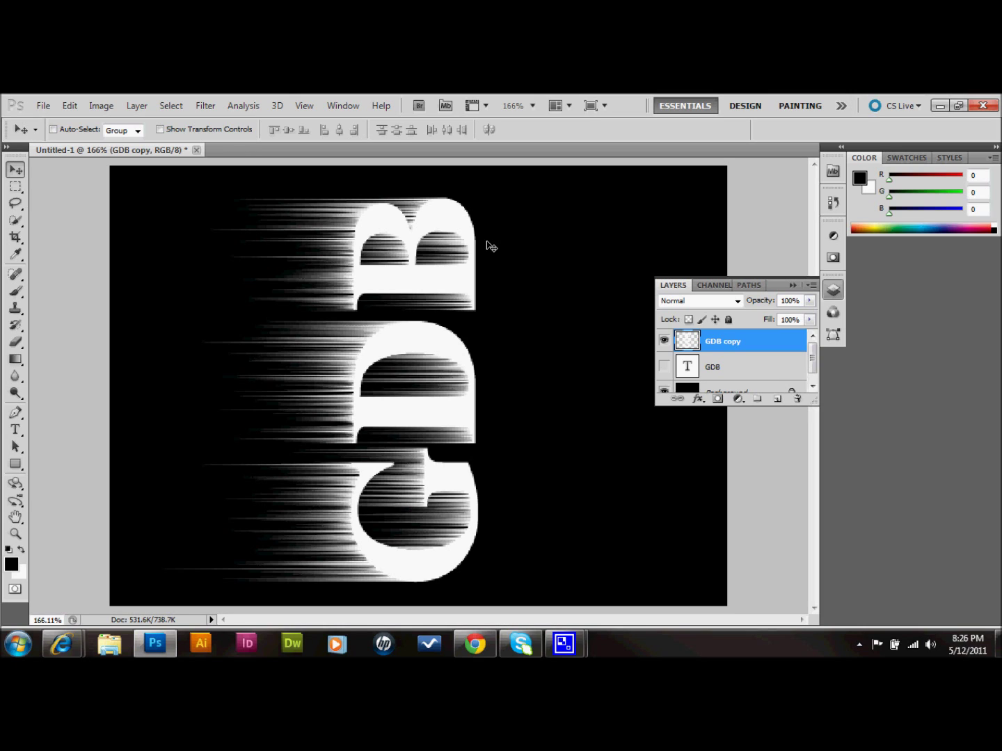
Rotate the streaked GDB copy 90° upright and move it up and right.
key(ctrl+t)
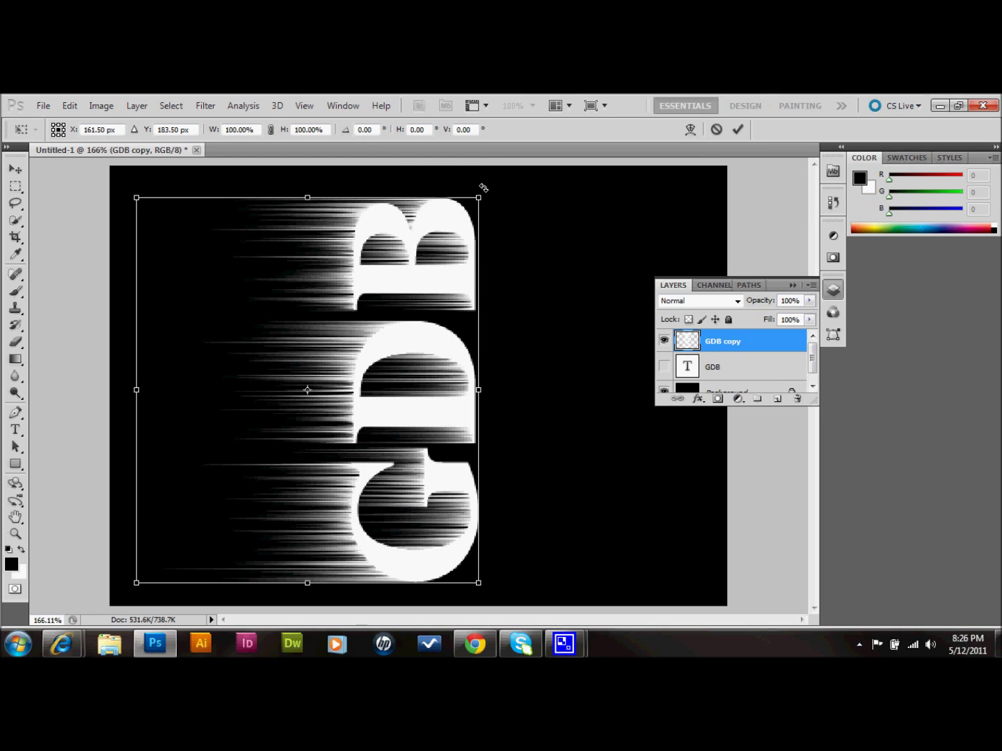
mouse_move(498, 206)
mouse_down()
mouse_move(524, 265)
mouse_move(529, 375)
mouse_move(458, 530)
mouse_up()
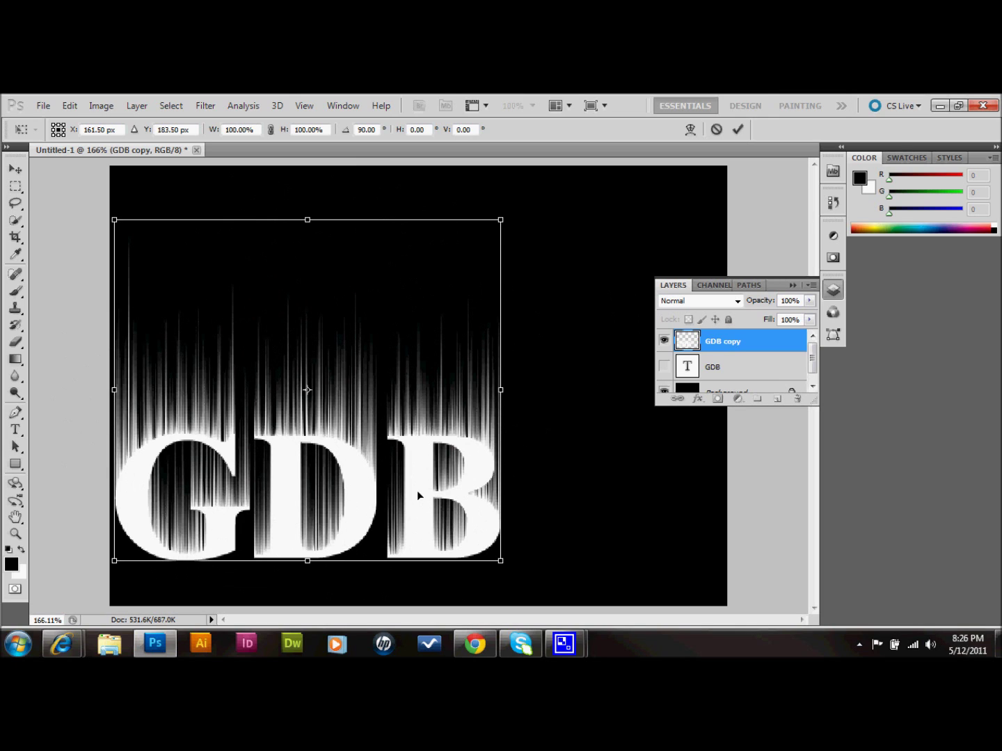
key(Return)
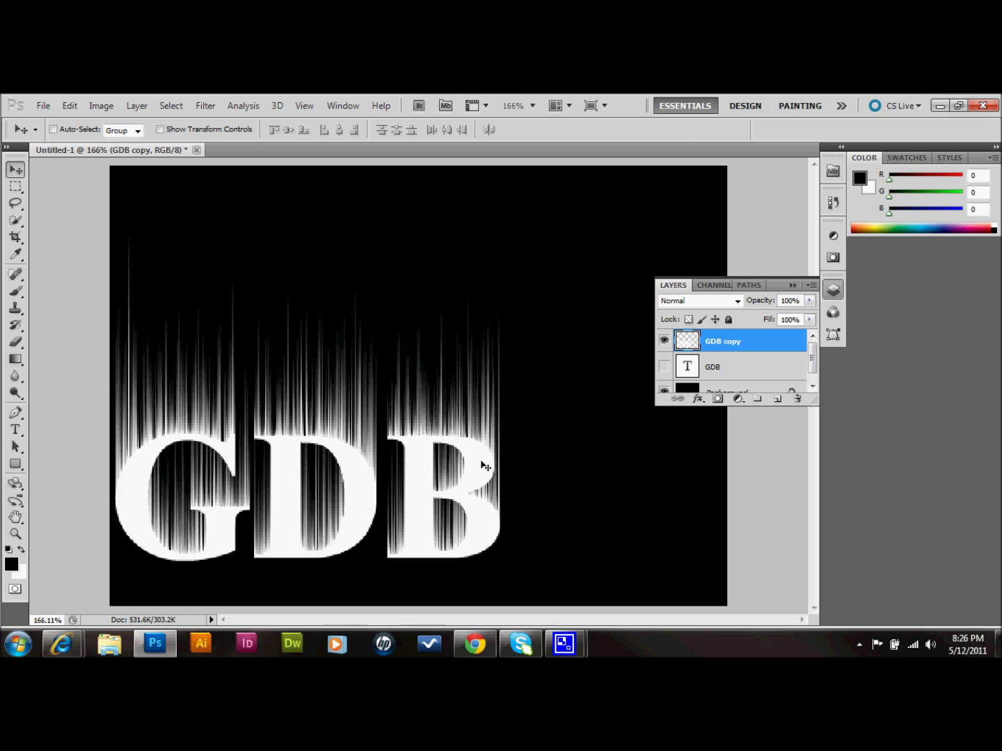
mouse_move(479, 467)
mouse_down()
mouse_move(542, 367)
mouse_move(566, 376)
mouse_up()
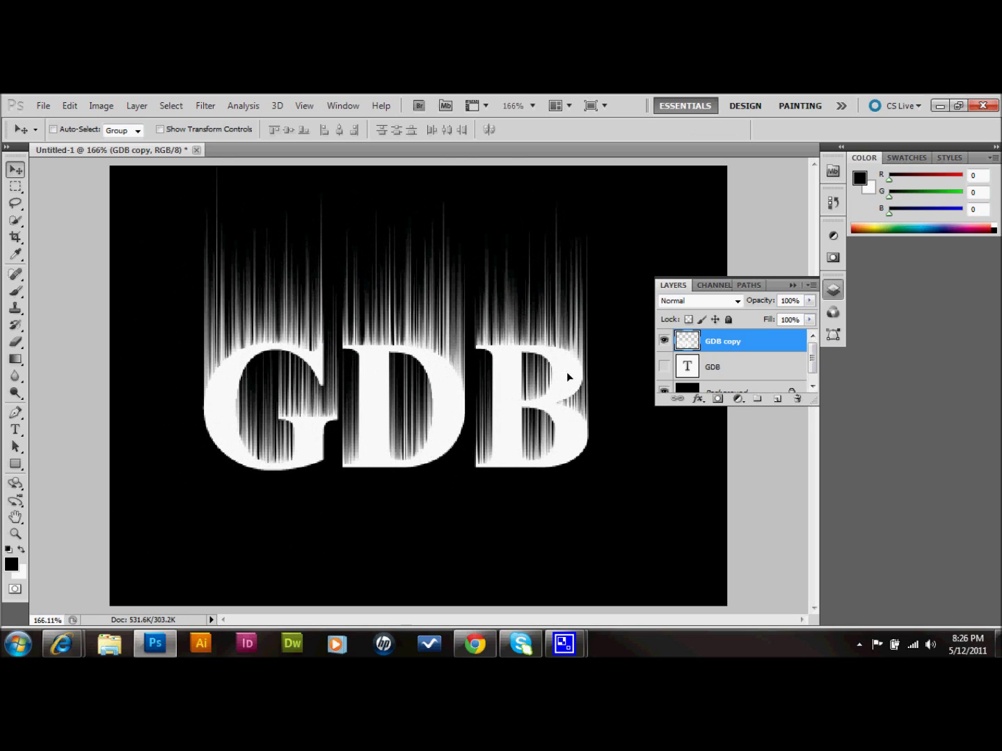
Show the GDB layer, align the streaked copy over it, and move both down together.
click(663, 369)
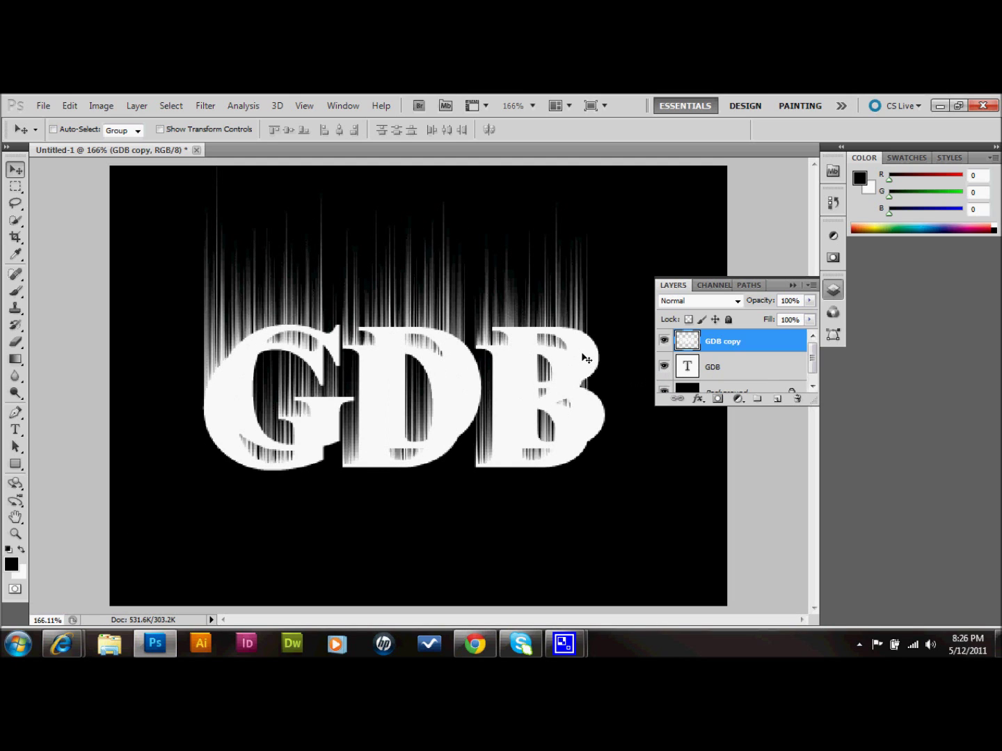
mouse_move(586, 360)
mouse_down()
mouse_move(597, 341)
mouse_move(588, 341)
mouse_up()
key(Down)
key(Down)
key(Down)
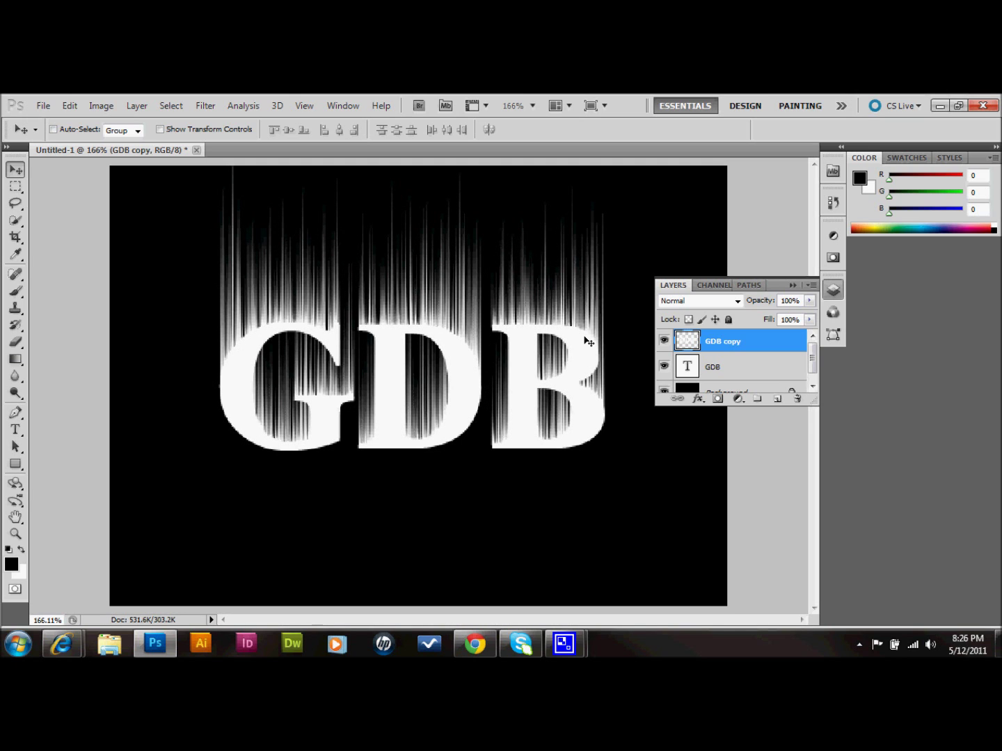
key(Up)
key(Up)
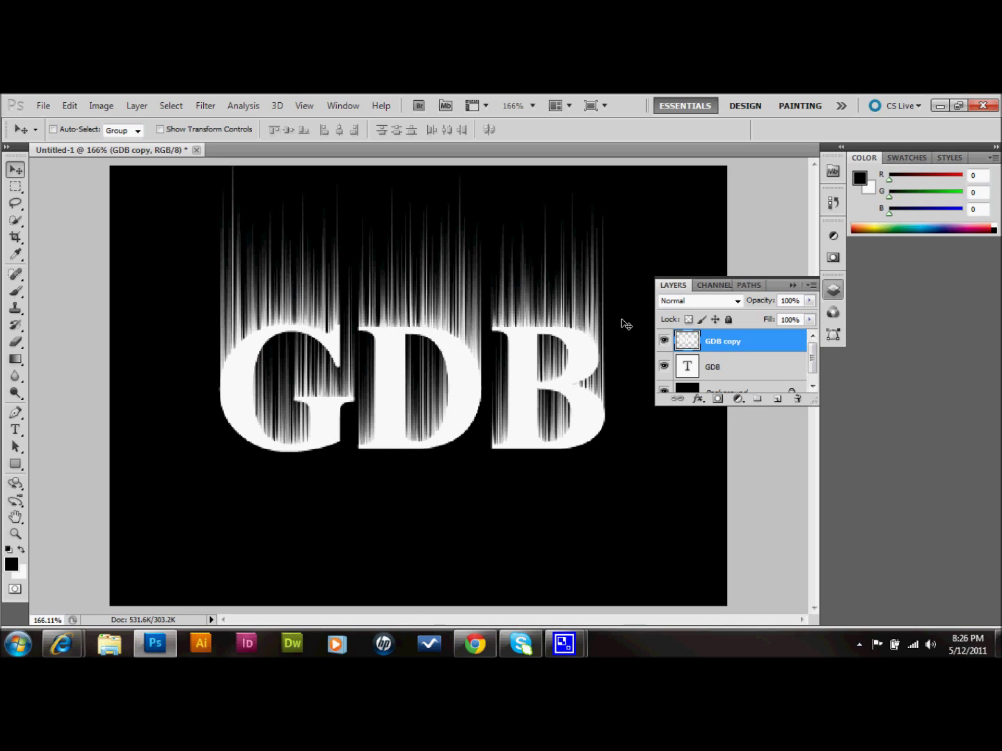
shift+click(751, 374)
drag(576, 367, 579, 431)
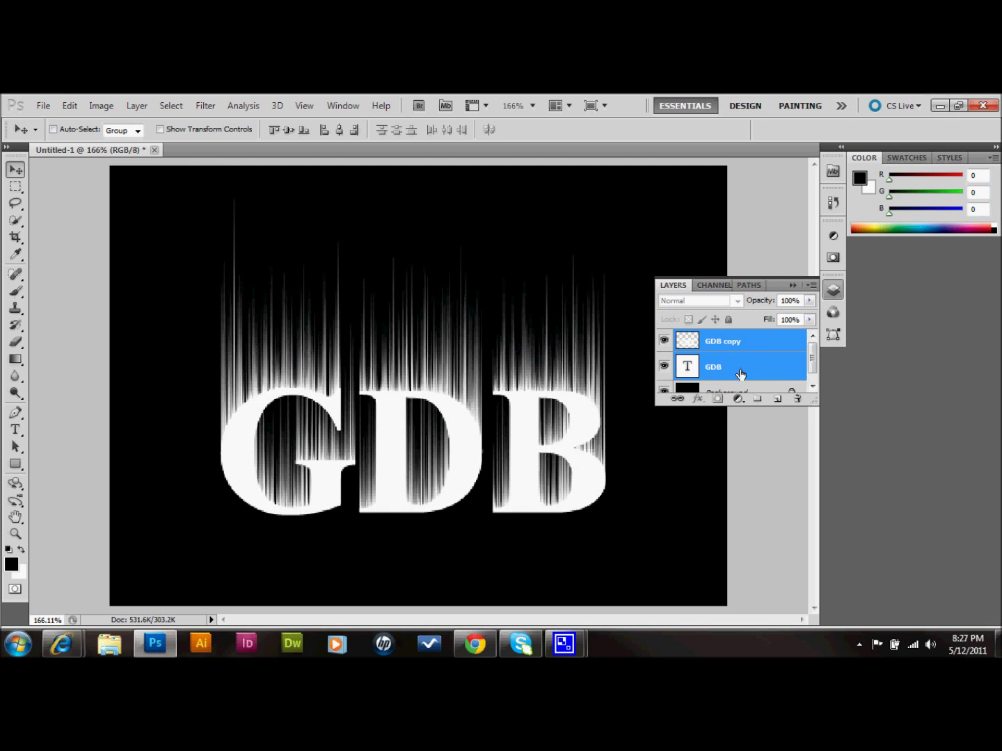
click(760, 344)
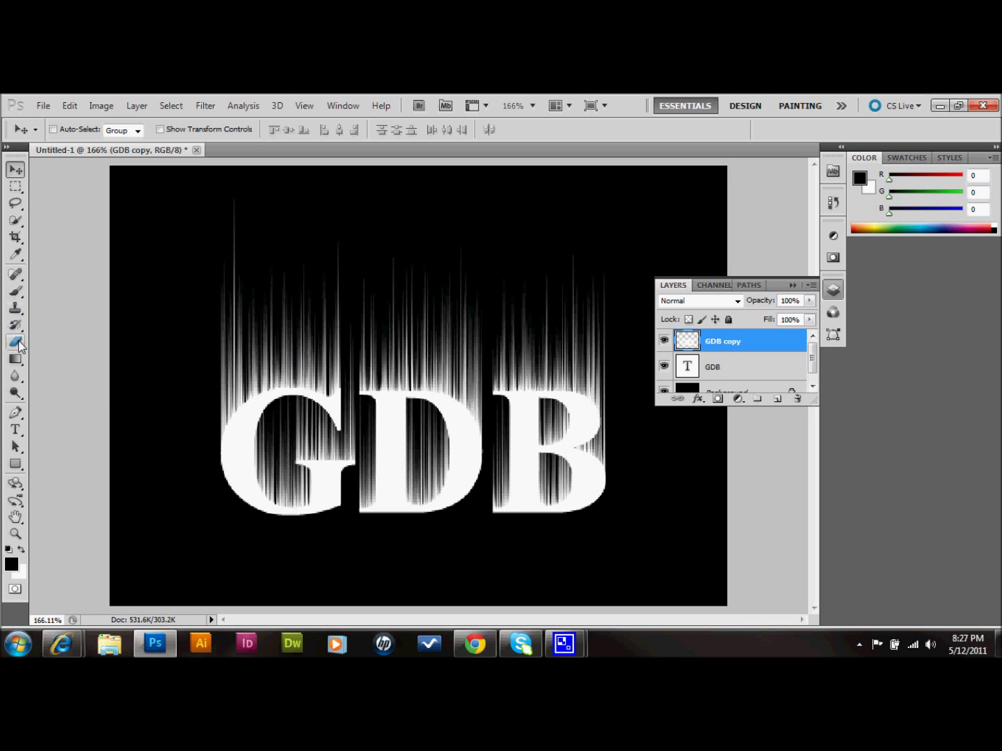
Switch from the Blur tool to the Smudge tool via the tool flyout.
click(15, 376)
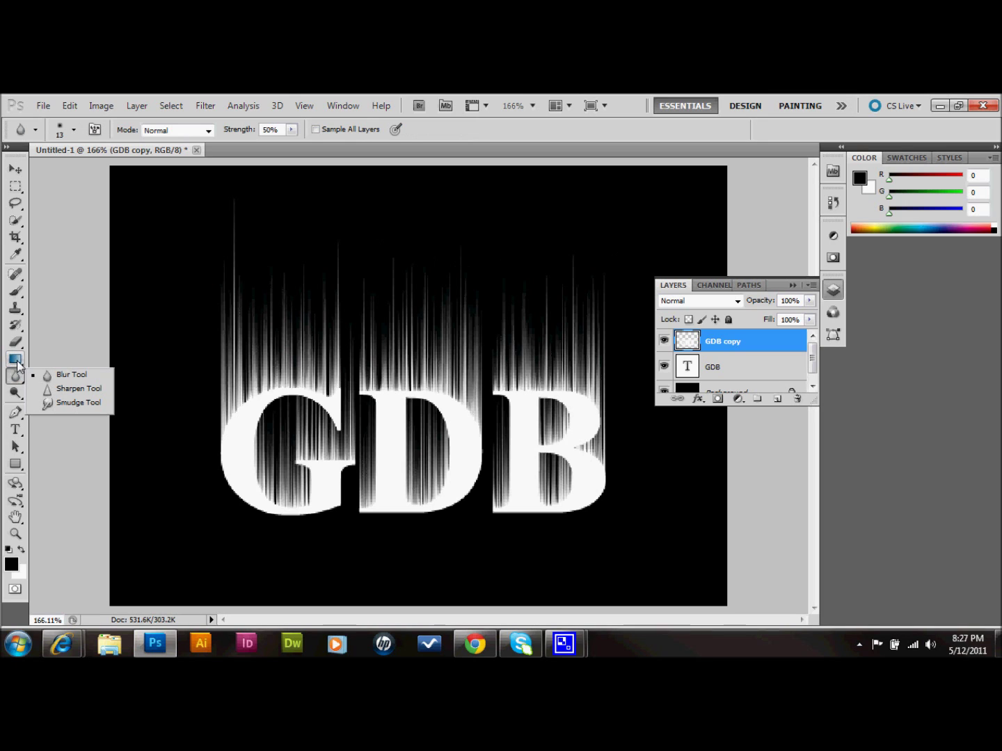
click(17, 364)
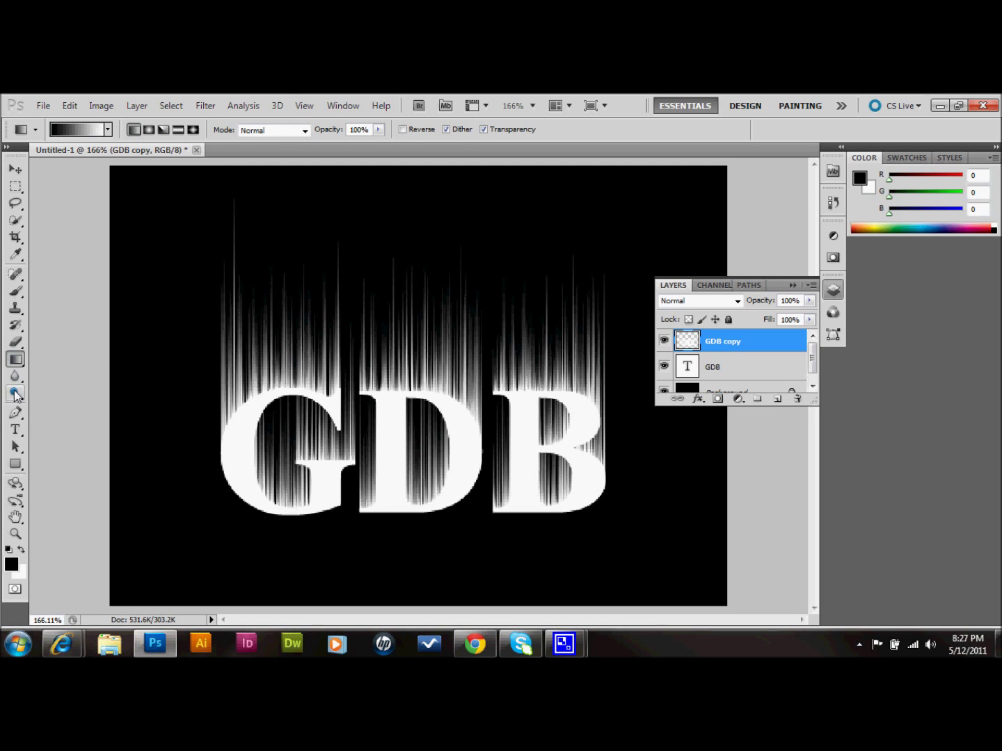
click(15, 379)
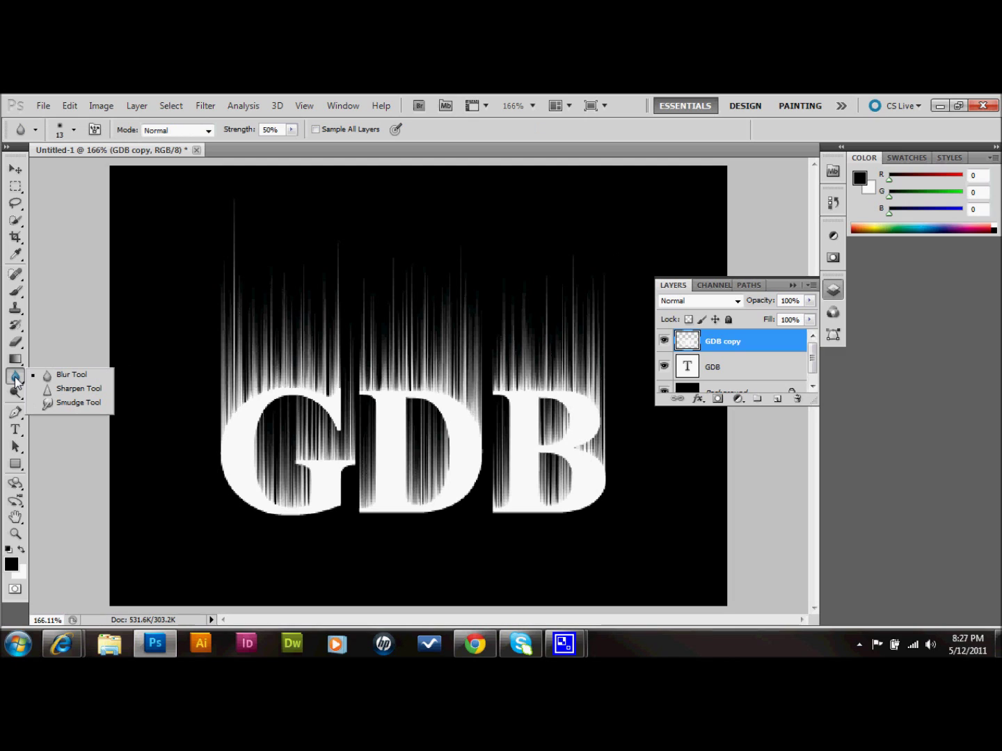
click(78, 404)
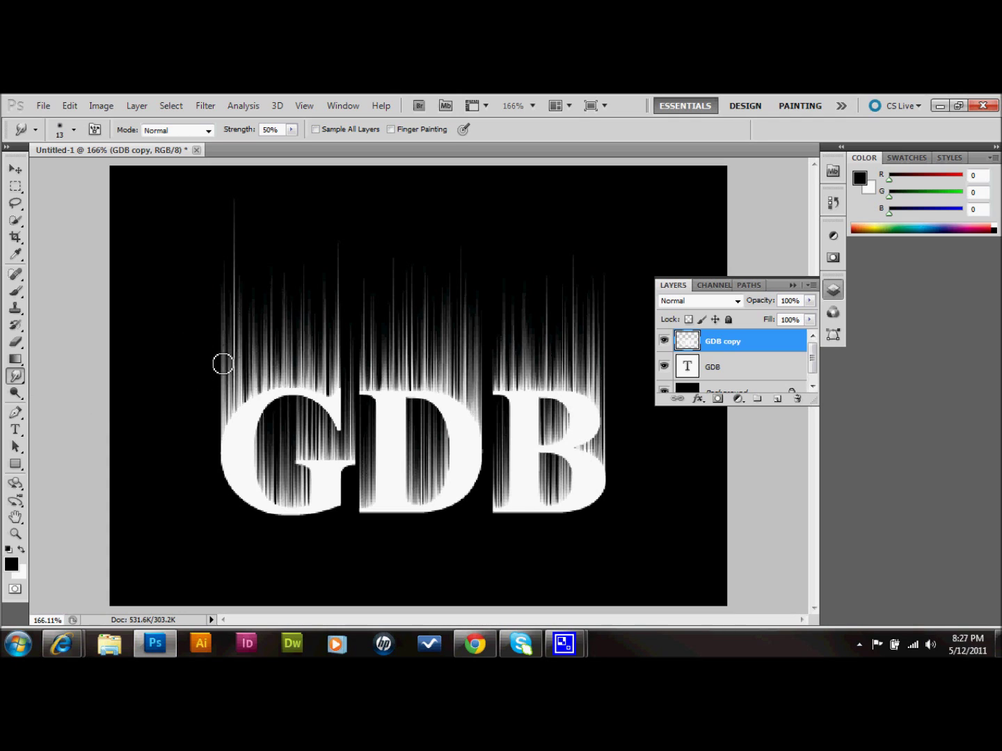
Smudge the G's left-edge and inner-counter streaks upward into wavy wisps, then enlarge the brush.
click(60, 132)
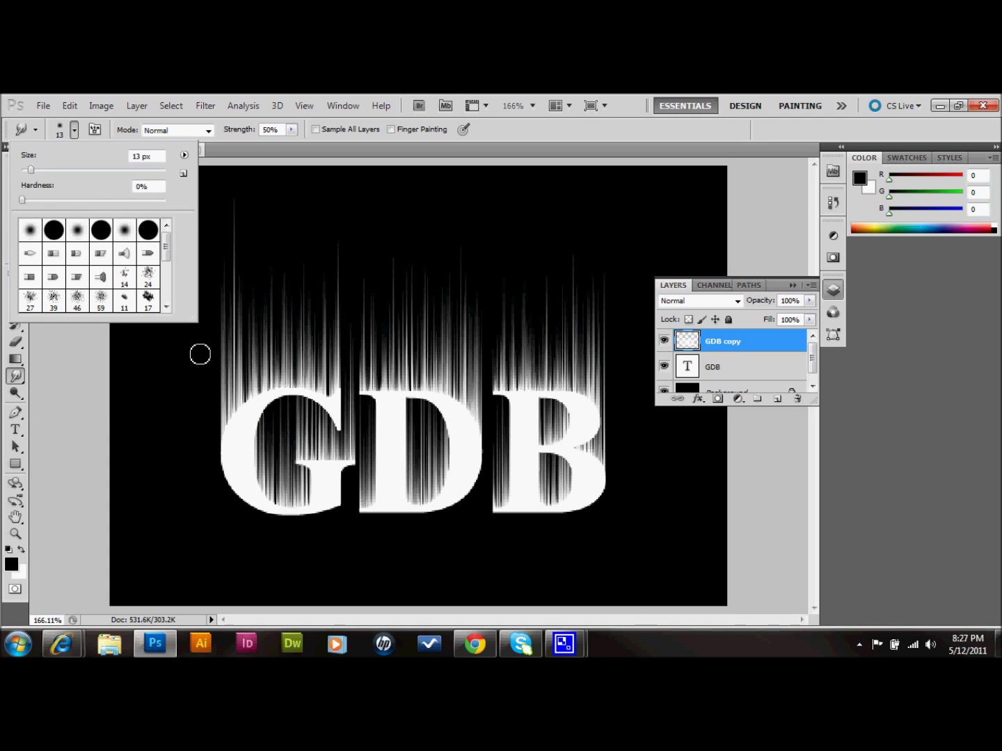
click(231, 423)
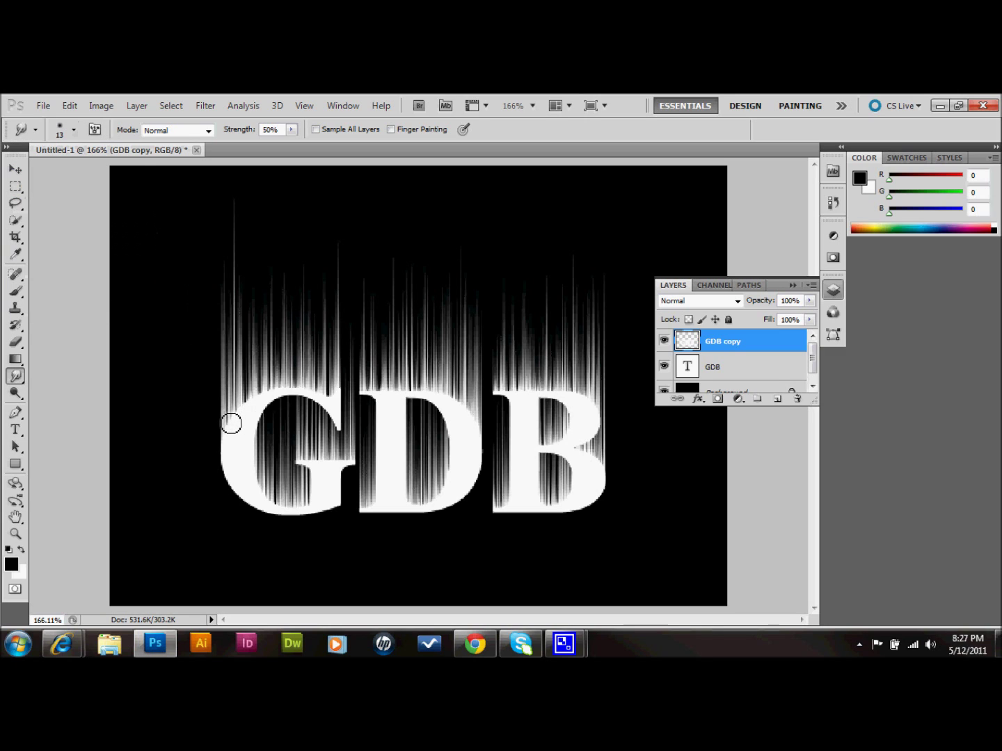
mouse_move(231, 422)
mouse_down()
mouse_move(235, 396)
mouse_move(223, 377)
mouse_move(231, 366)
mouse_move(220, 305)
mouse_move(231, 273)
mouse_move(223, 232)
mouse_up()
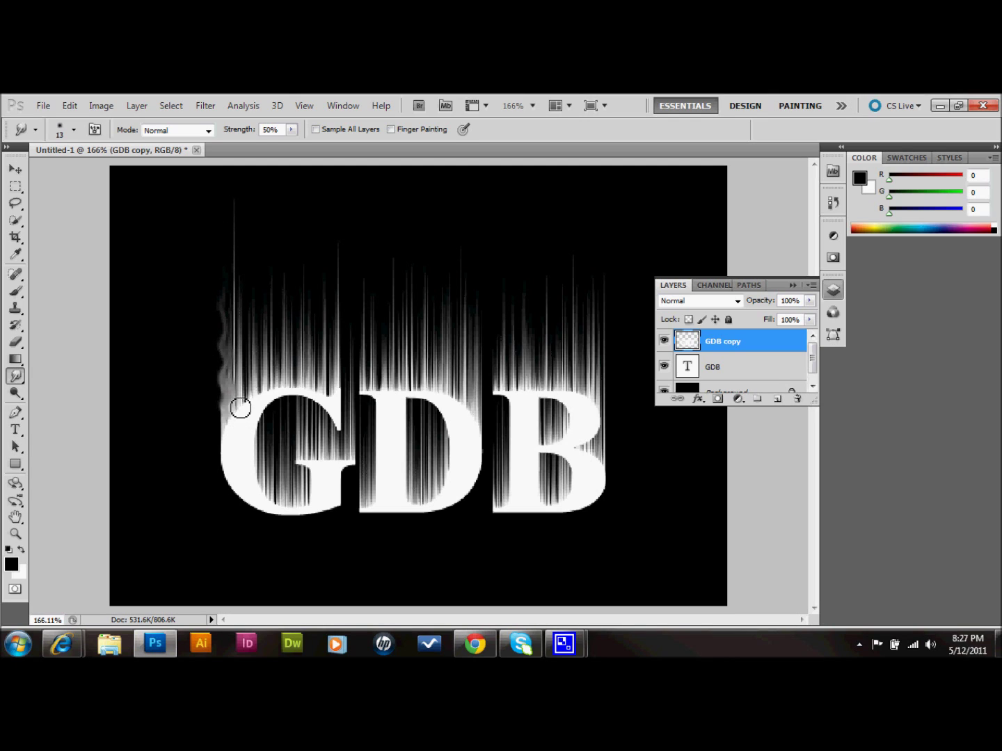
mouse_move(240, 408)
mouse_down()
mouse_move(242, 216)
mouse_move(233, 200)
mouse_move(246, 253)
mouse_move(236, 292)
mouse_move(246, 403)
mouse_move(259, 384)
mouse_move(251, 312)
mouse_move(262, 286)
mouse_move(278, 392)
mouse_move(265, 393)
mouse_move(278, 388)
mouse_move(276, 271)
mouse_move(295, 387)
mouse_move(283, 359)
mouse_move(291, 278)
mouse_move(316, 418)
mouse_move(303, 353)
mouse_move(322, 316)
mouse_move(303, 274)
mouse_move(309, 259)
mouse_move(318, 390)
mouse_move(331, 387)
mouse_move(322, 332)
mouse_move(333, 256)
mouse_move(332, 398)
mouse_move(344, 229)
mouse_move(343, 398)
mouse_move(336, 328)
mouse_up()
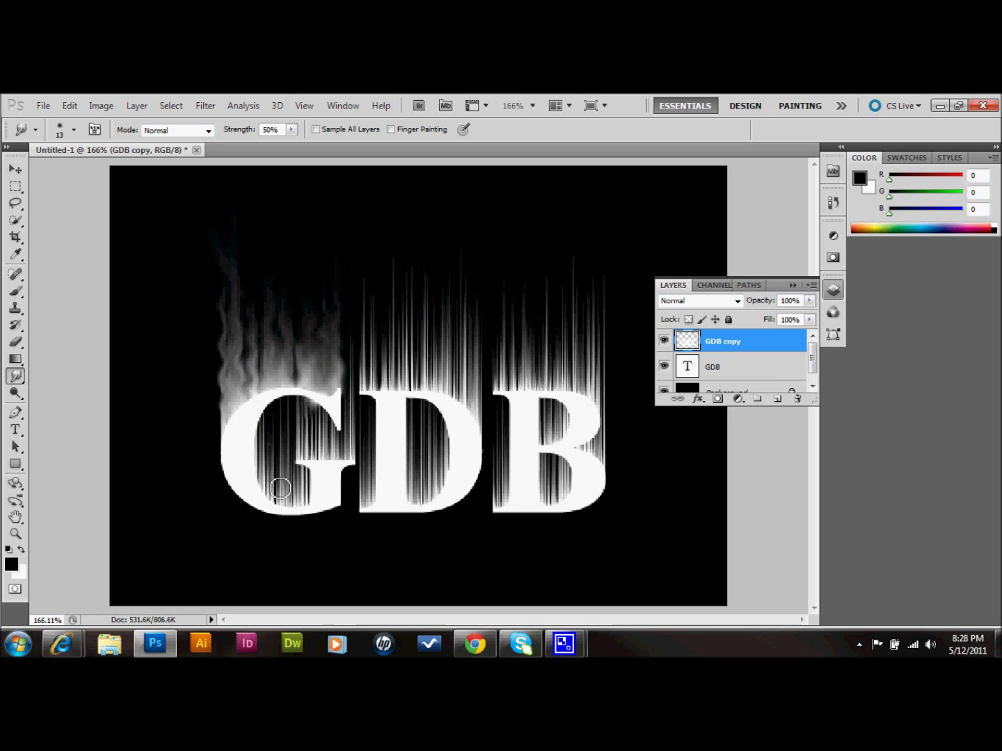
mouse_move(299, 508)
mouse_down()
mouse_move(269, 459)
mouse_move(278, 407)
mouse_move(285, 489)
mouse_move(258, 466)
mouse_move(266, 427)
mouse_move(268, 500)
mouse_move(264, 479)
mouse_move(280, 482)
mouse_move(275, 453)
mouse_move(290, 403)
mouse_move(297, 497)
mouse_move(288, 507)
mouse_move(303, 503)
mouse_move(302, 397)
mouse_move(317, 459)
mouse_move(306, 436)
mouse_move(316, 405)
mouse_move(329, 461)
mouse_move(328, 417)
mouse_move(347, 458)
mouse_move(355, 354)
mouse_move(373, 312)
mouse_move(371, 390)
mouse_up()
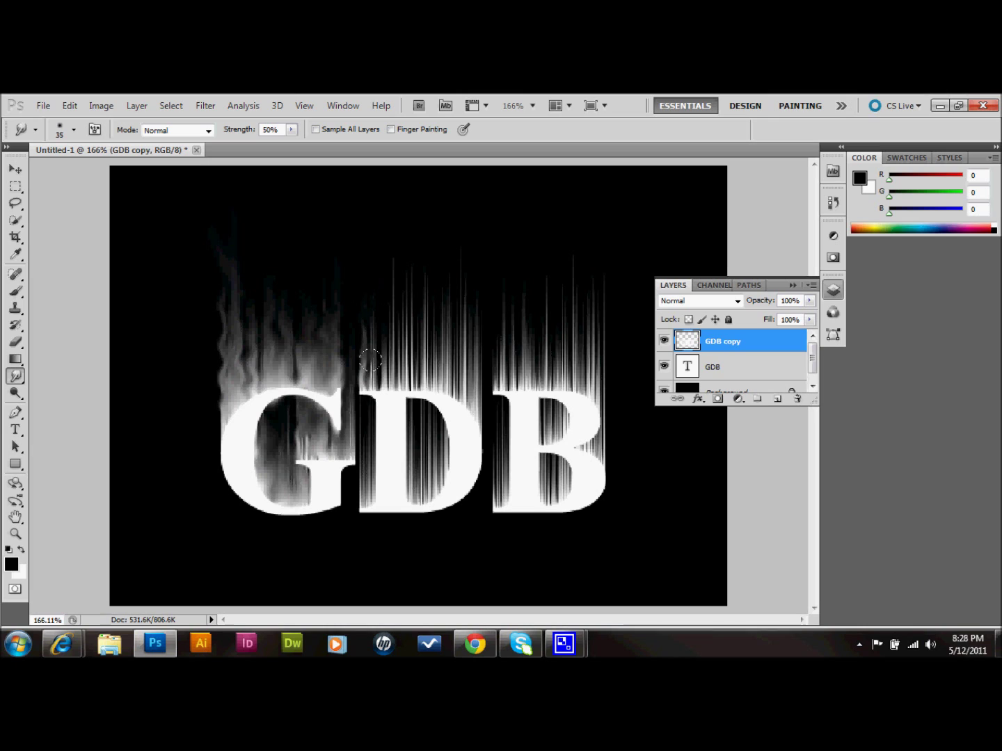
key(bracketright)
key(bracketright)
key(bracketright)
Smear the streaks above, inside and along the stem of the D into soft wisps.
drag(367, 366, 363, 271)
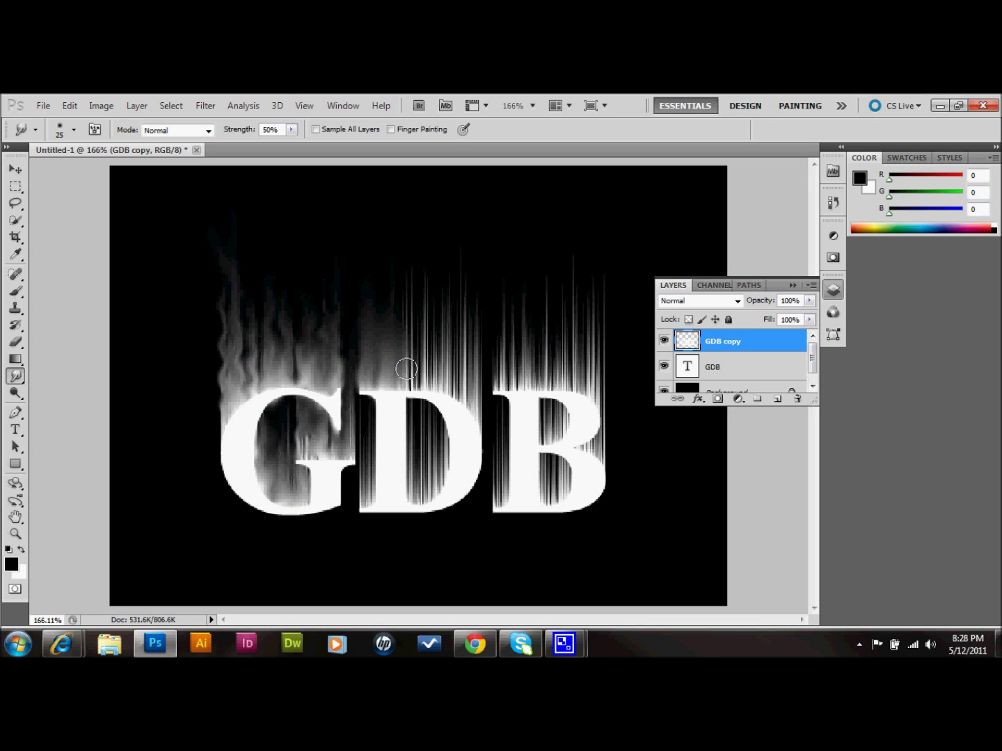
drag(407, 368, 397, 302)
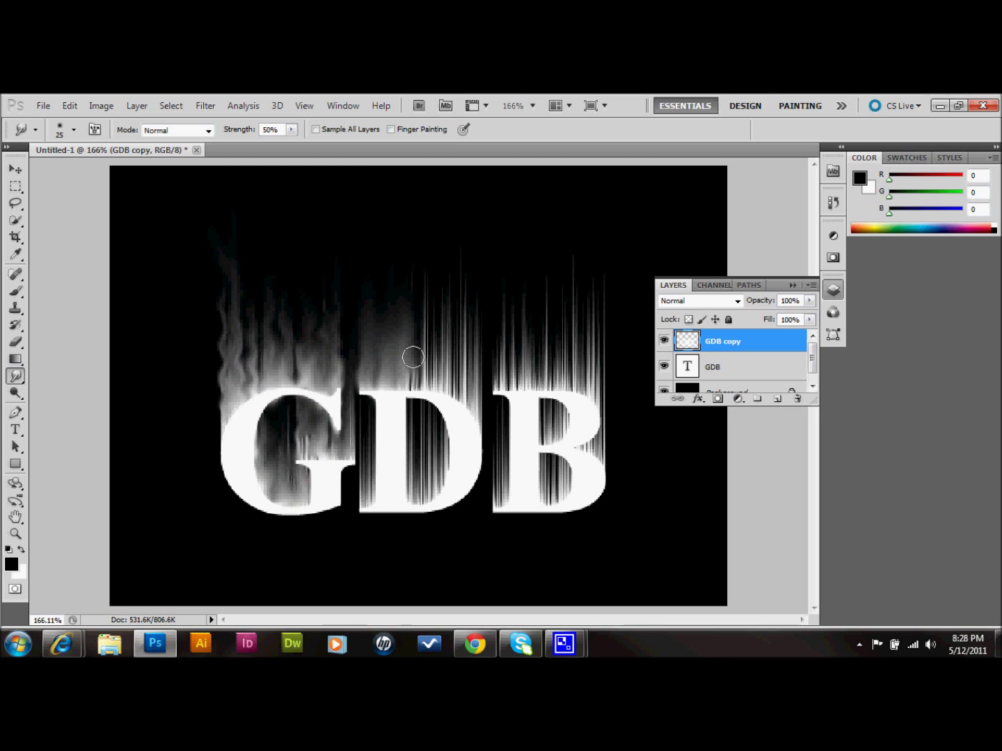
drag(414, 378, 421, 280)
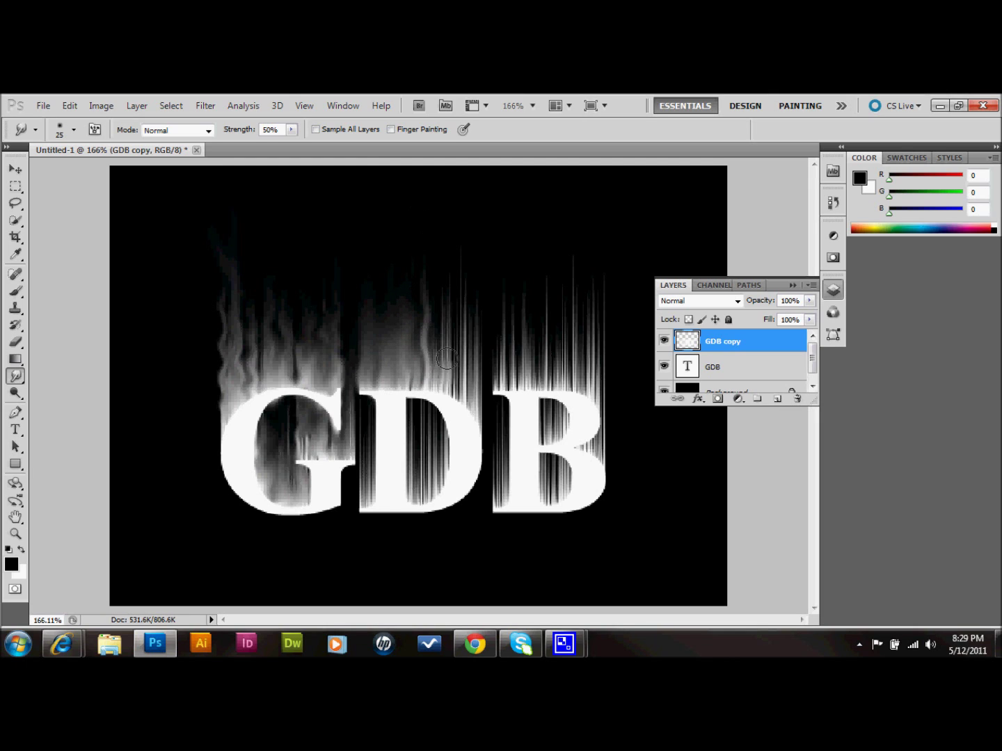
drag(443, 367, 441, 296)
drag(466, 398, 465, 291)
drag(431, 486, 432, 393)
mouse_move(447, 455)
mouse_down()
mouse_move(425, 391)
mouse_move(409, 441)
mouse_move(415, 455)
mouse_move(422, 366)
mouse_up()
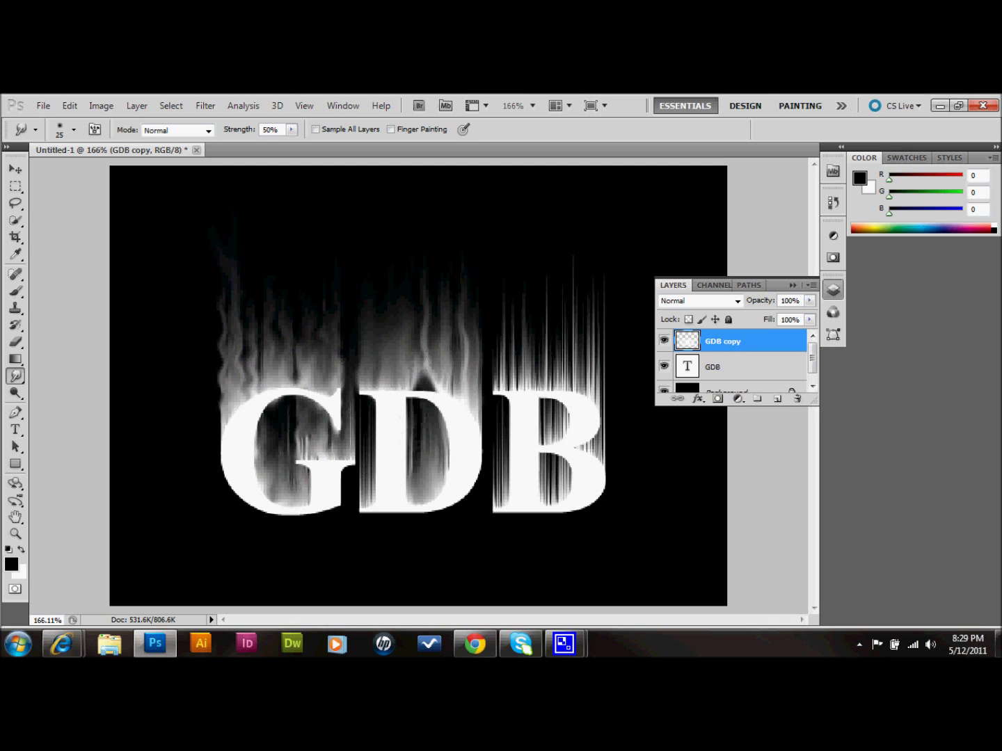
drag(365, 497, 361, 398)
drag(362, 496, 343, 467)
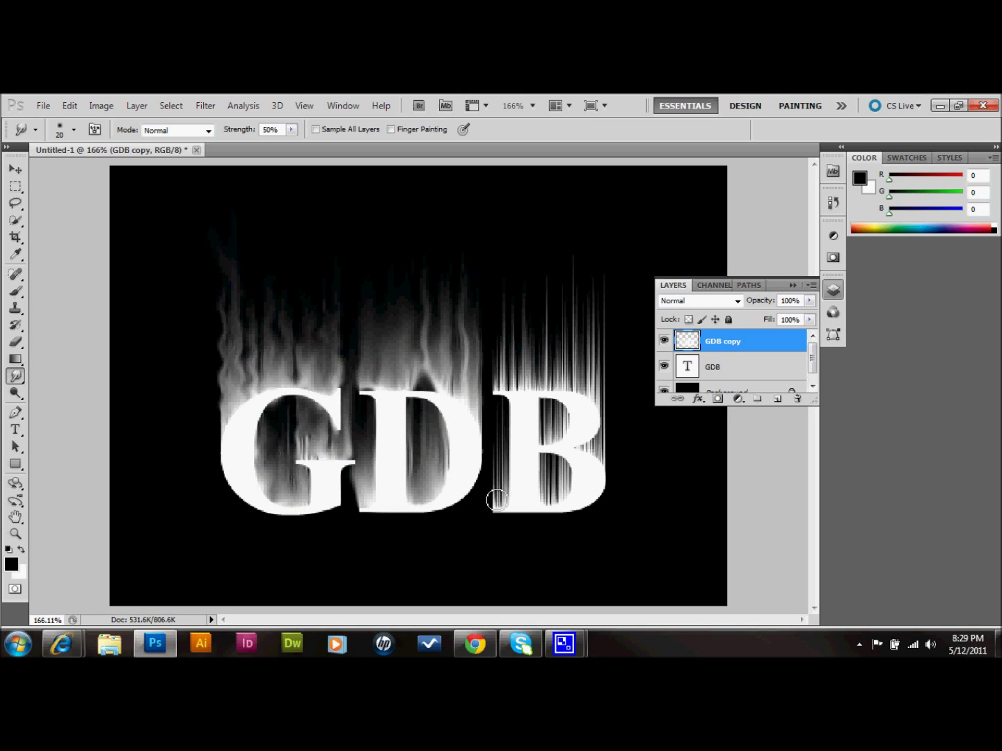
Smudge the flames in the D–B and G–D gaps upward.
mouse_move(497, 499)
mouse_down()
mouse_move(489, 476)
mouse_move(500, 477)
mouse_move(504, 493)
mouse_move(494, 423)
mouse_move(504, 398)
mouse_move(507, 448)
mouse_move(493, 389)
mouse_move(507, 291)
mouse_up()
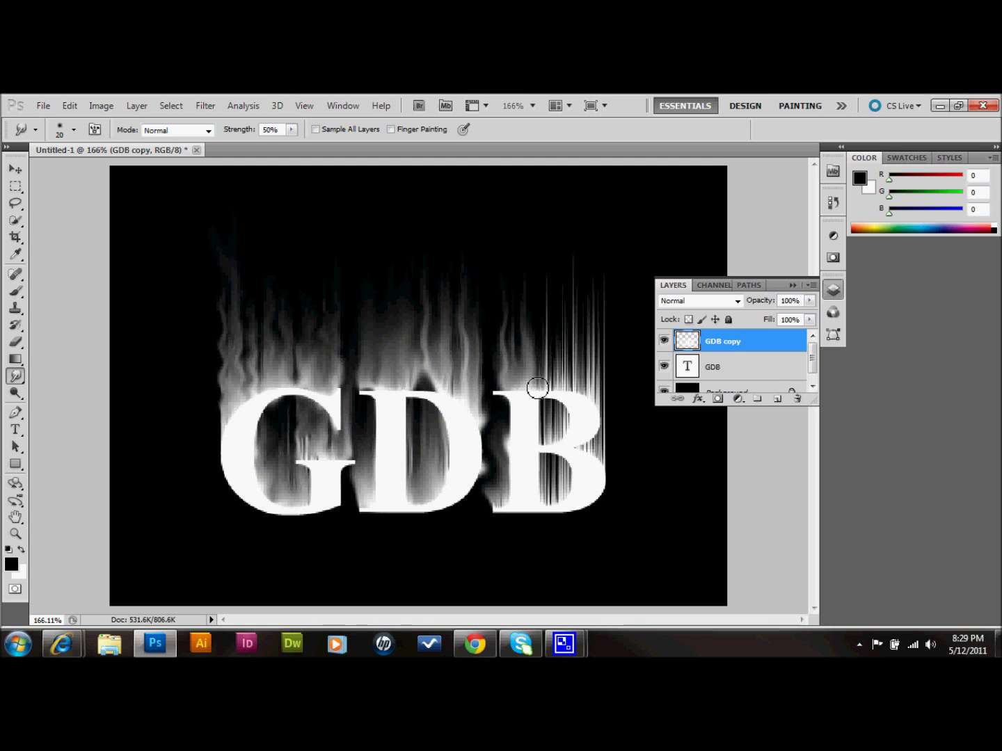
mouse_move(537, 388)
mouse_down()
mouse_move(559, 241)
mouse_move(560, 363)
mouse_move(567, 336)
mouse_up()
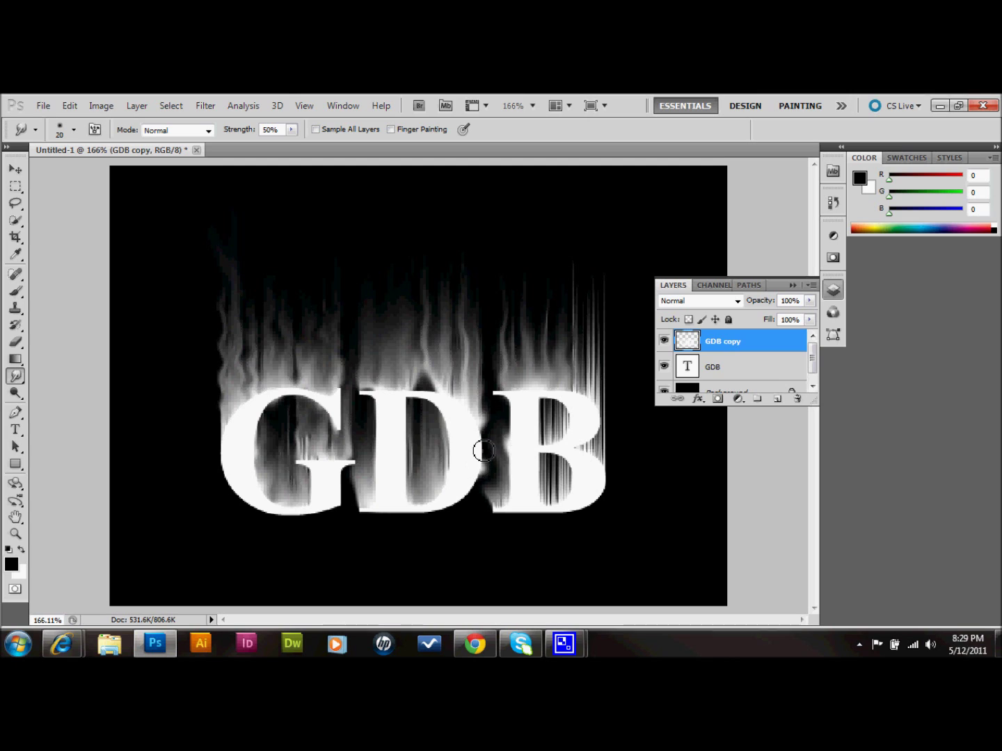
mouse_move(485, 450)
mouse_down()
mouse_move(496, 384)
mouse_move(498, 491)
mouse_move(486, 492)
mouse_move(486, 460)
mouse_move(448, 508)
mouse_move(480, 497)
mouse_move(482, 423)
mouse_move(471, 513)
mouse_up()
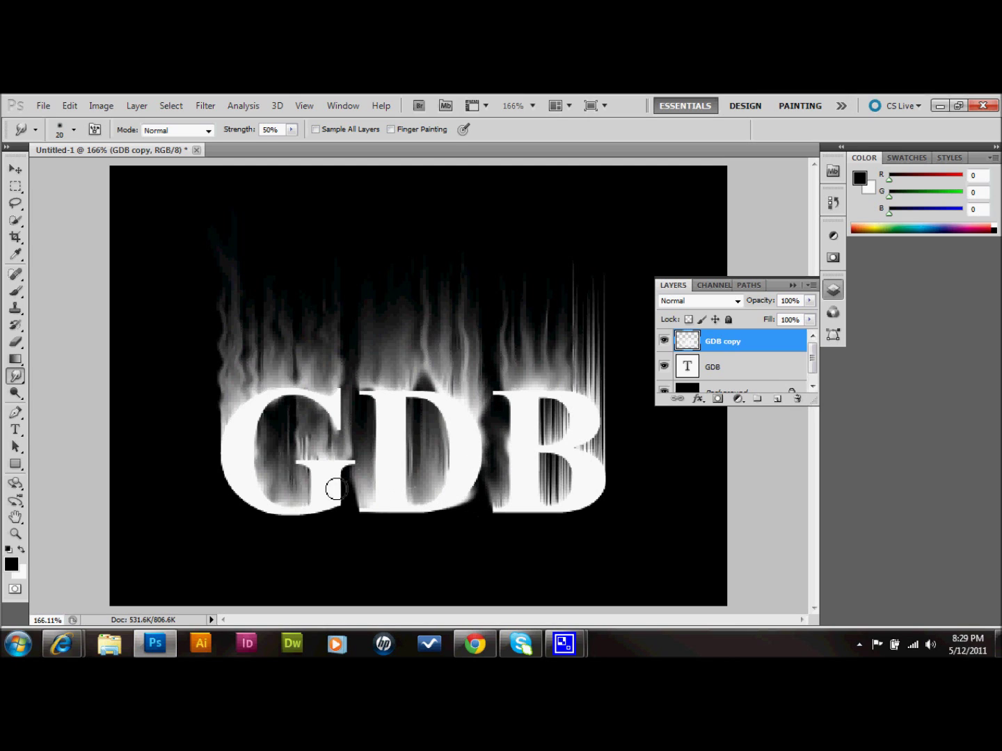
mouse_move(334, 490)
mouse_down()
mouse_move(355, 470)
mouse_move(347, 511)
mouse_move(235, 484)
mouse_move(210, 461)
mouse_move(196, 372)
mouse_up()
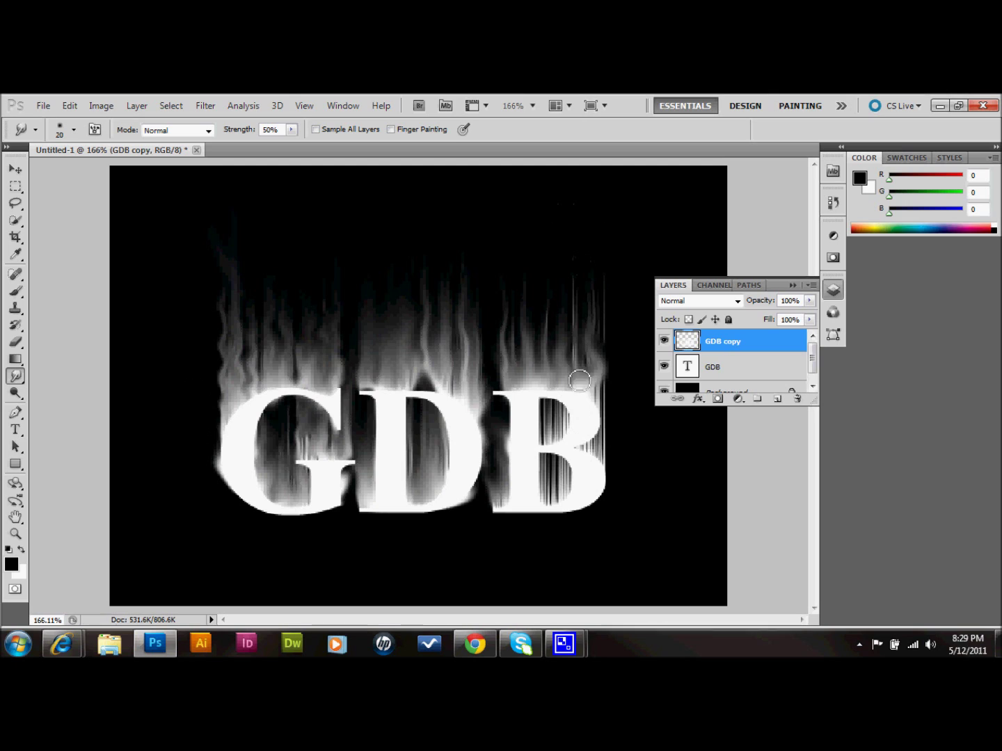
Soften the B's upper, right-edge and lower-bowl streaks into wispy flames.
mouse_move(579, 385)
mouse_down()
mouse_move(569, 357)
mouse_move(574, 267)
mouse_up()
drag(578, 338, 567, 267)
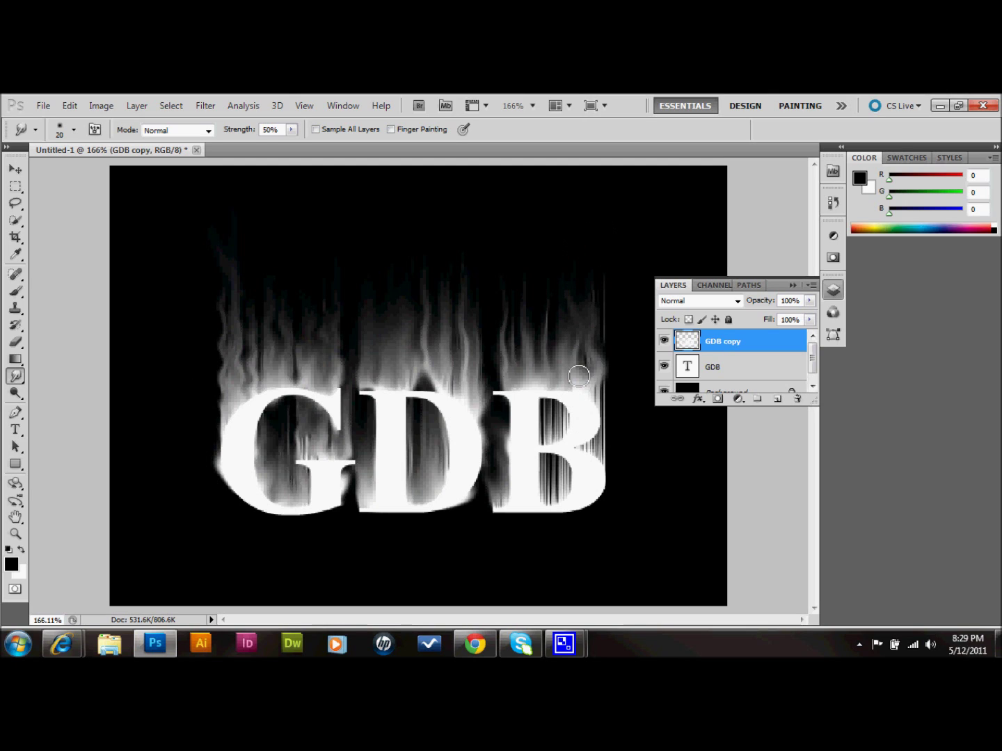
drag(602, 351, 602, 219)
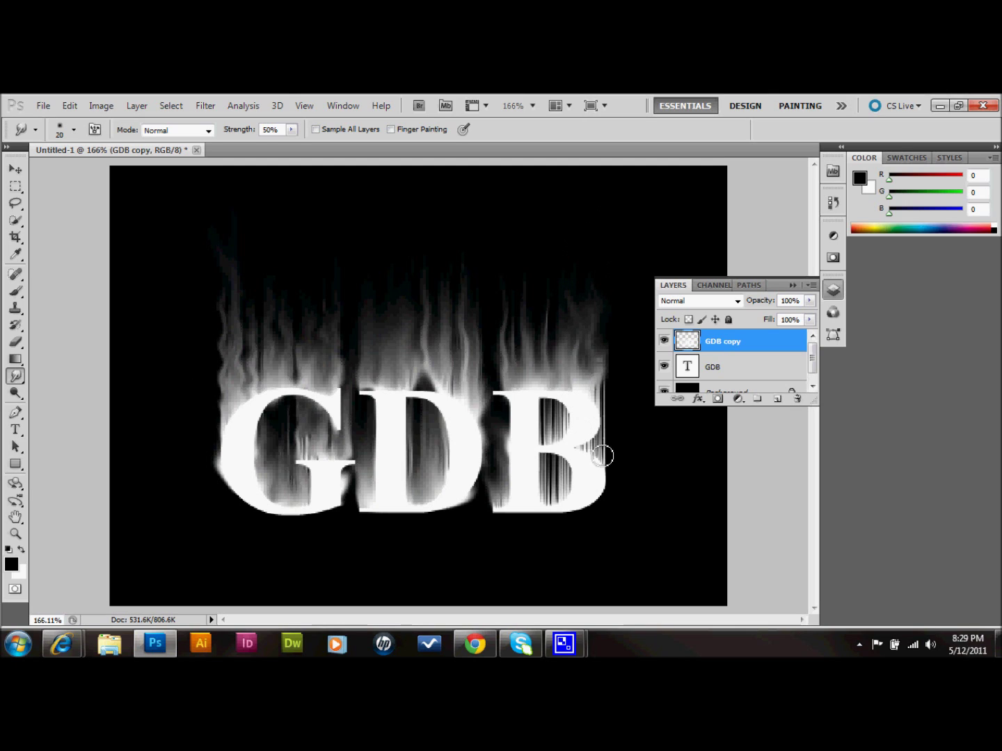
mouse_move(596, 441)
mouse_down()
mouse_move(613, 402)
mouse_move(603, 348)
mouse_up()
mouse_move(573, 491)
mouse_down()
mouse_move(542, 383)
mouse_move(559, 385)
mouse_move(547, 435)
mouse_move(553, 396)
mouse_move(533, 397)
mouse_move(569, 400)
mouse_move(544, 435)
mouse_move(536, 409)
mouse_up()
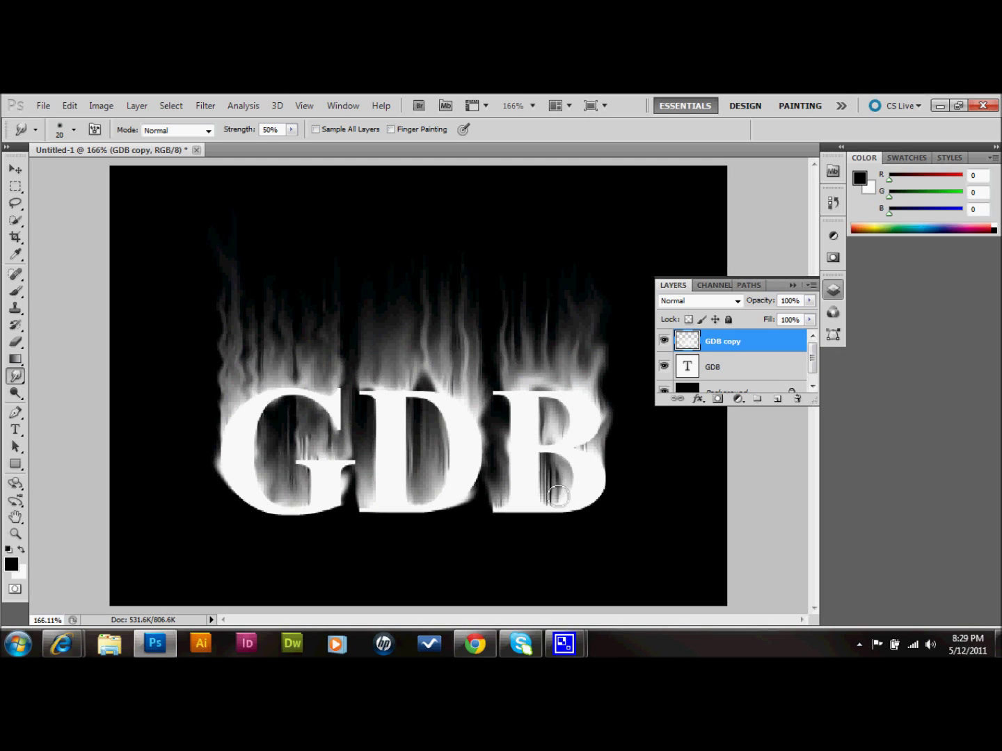
drag(558, 496, 550, 465)
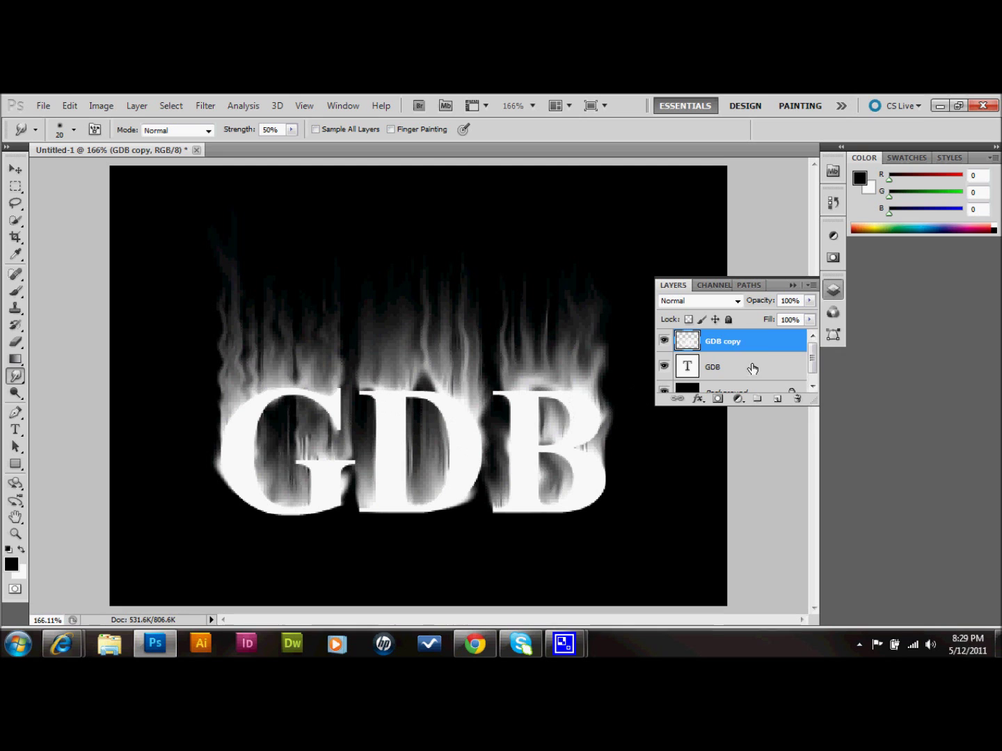
Enable Inner Glow on the GDB copy layer and set its colour to a saturated orange.
double_click(773, 347)
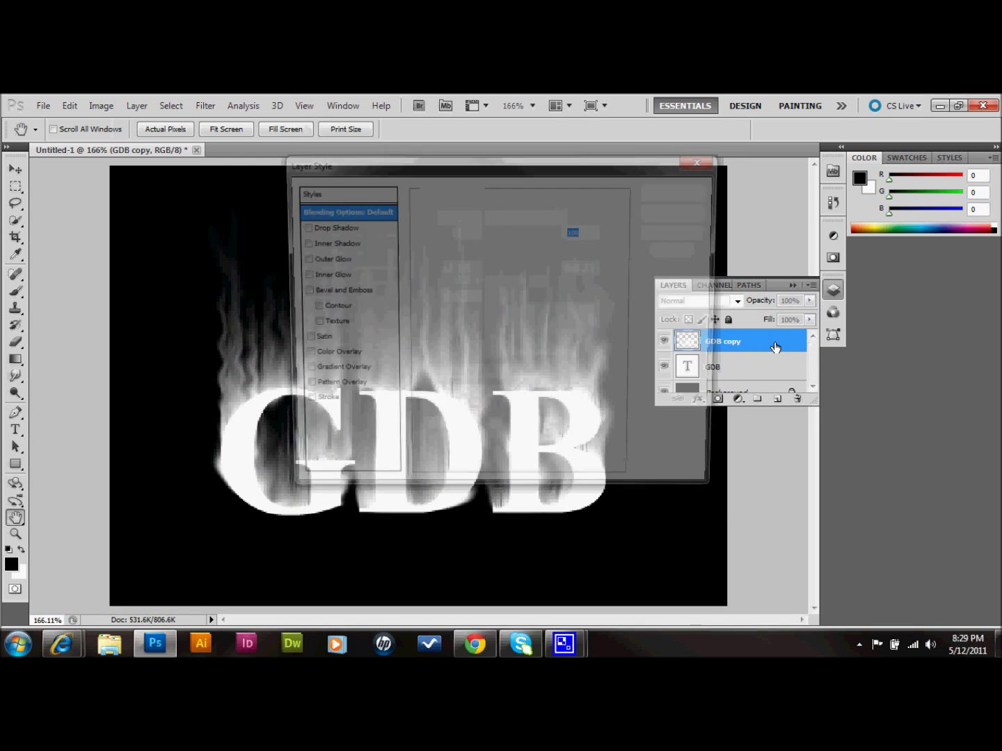
drag(453, 163, 736, 115)
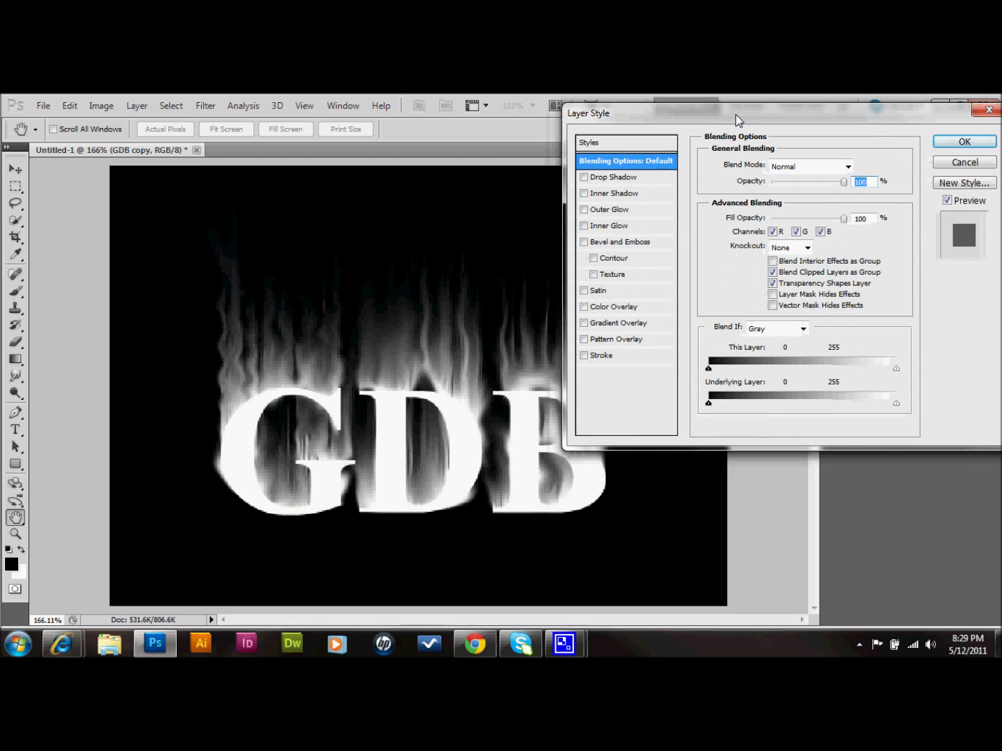
click(628, 228)
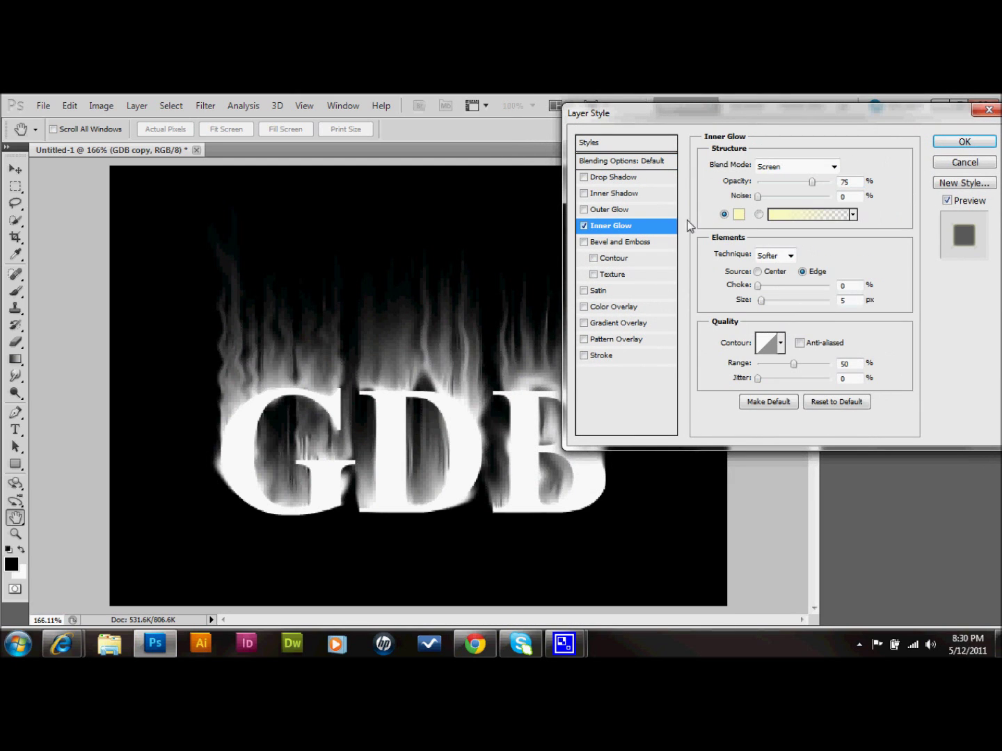
click(737, 216)
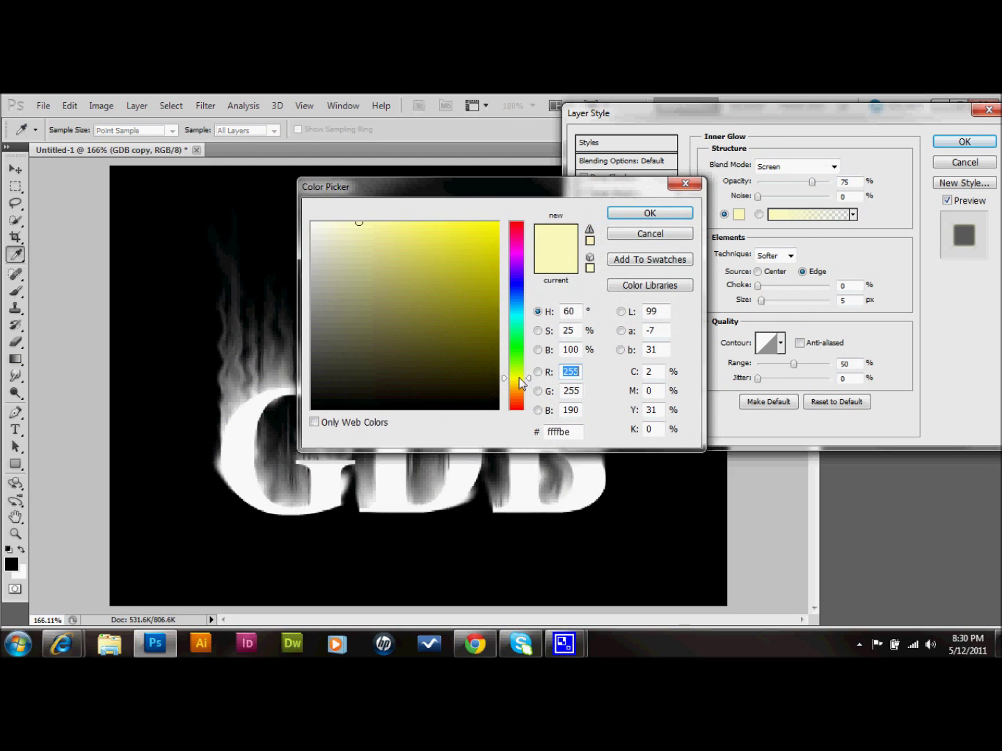
drag(527, 382, 528, 397)
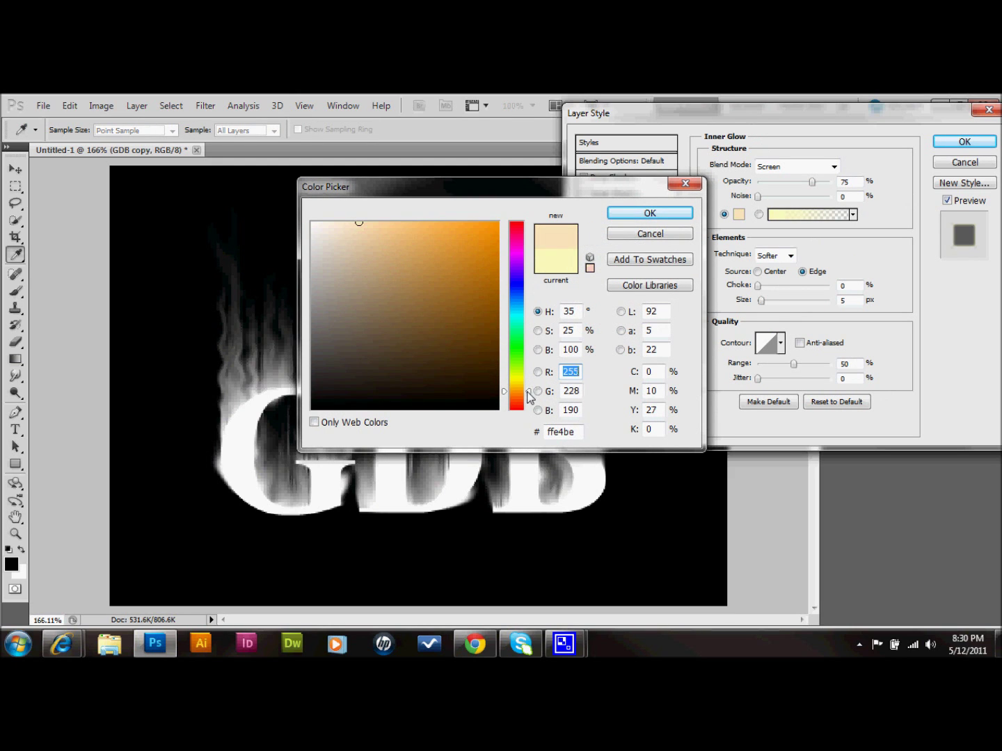
click(623, 213)
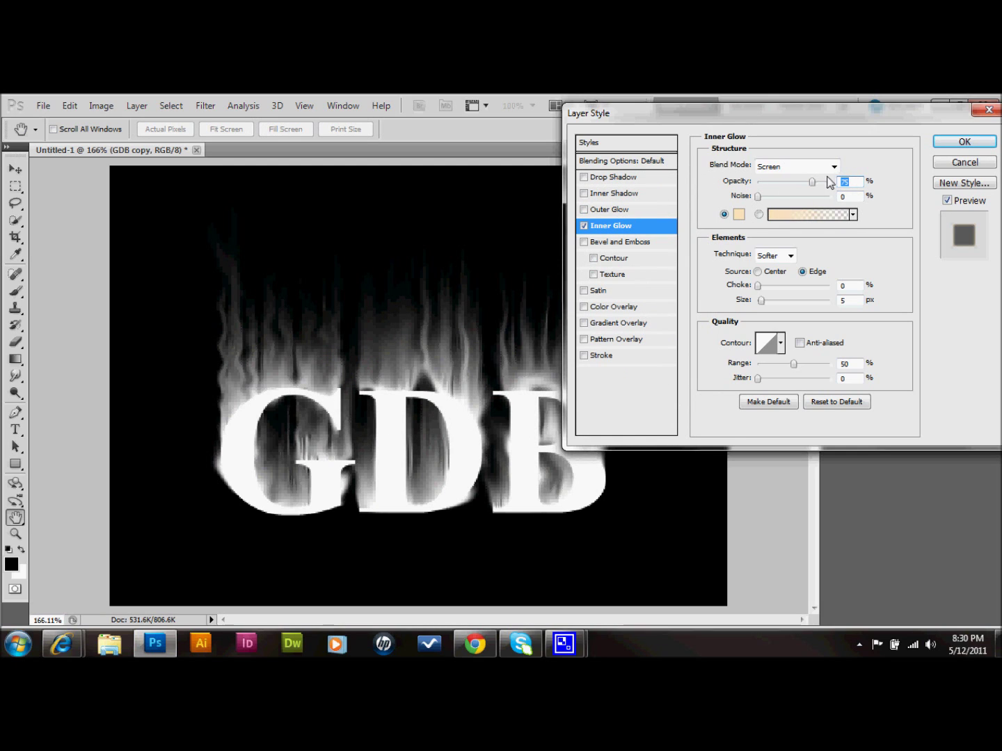
click(739, 216)
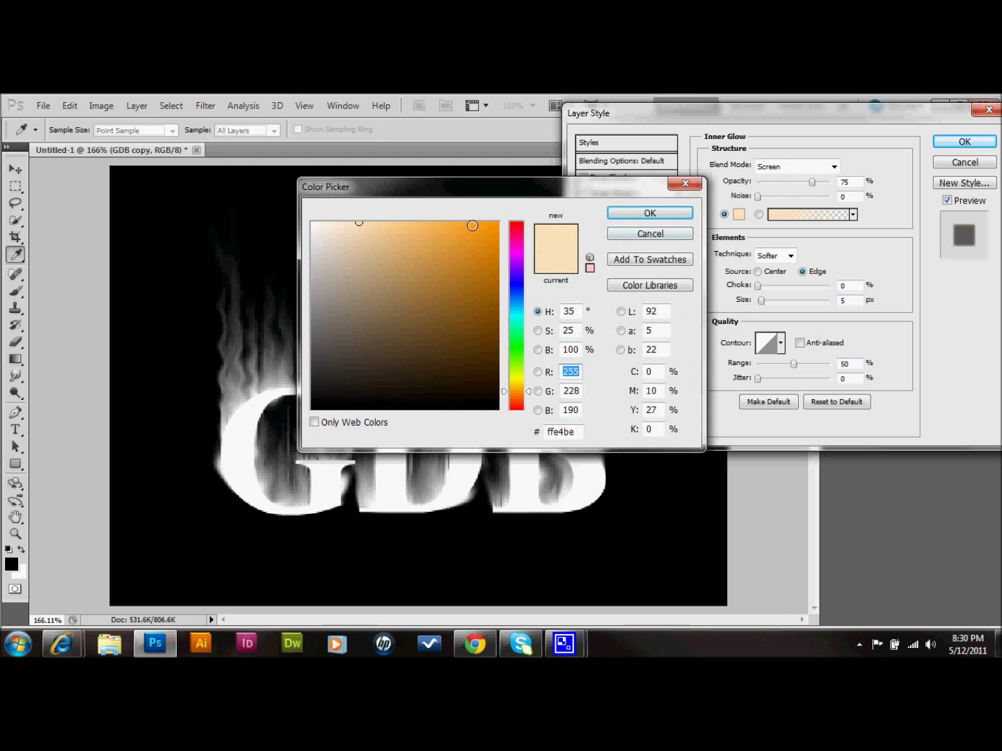
click(472, 225)
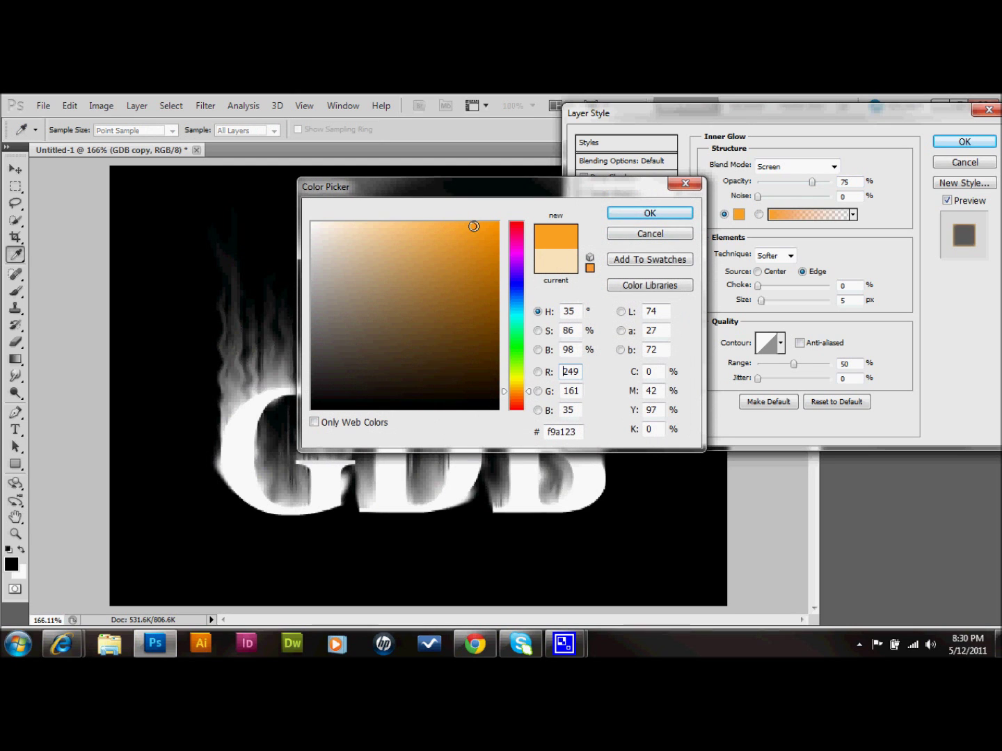
click(651, 213)
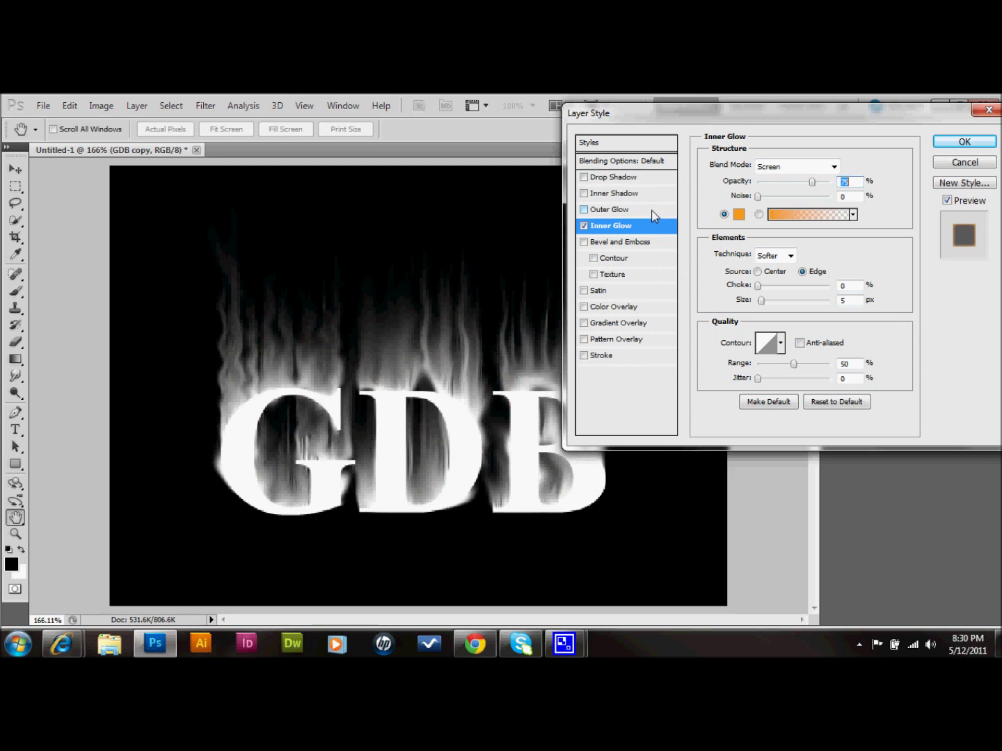
Set the inner glow to Normal blending at 100% opacity.
click(809, 167)
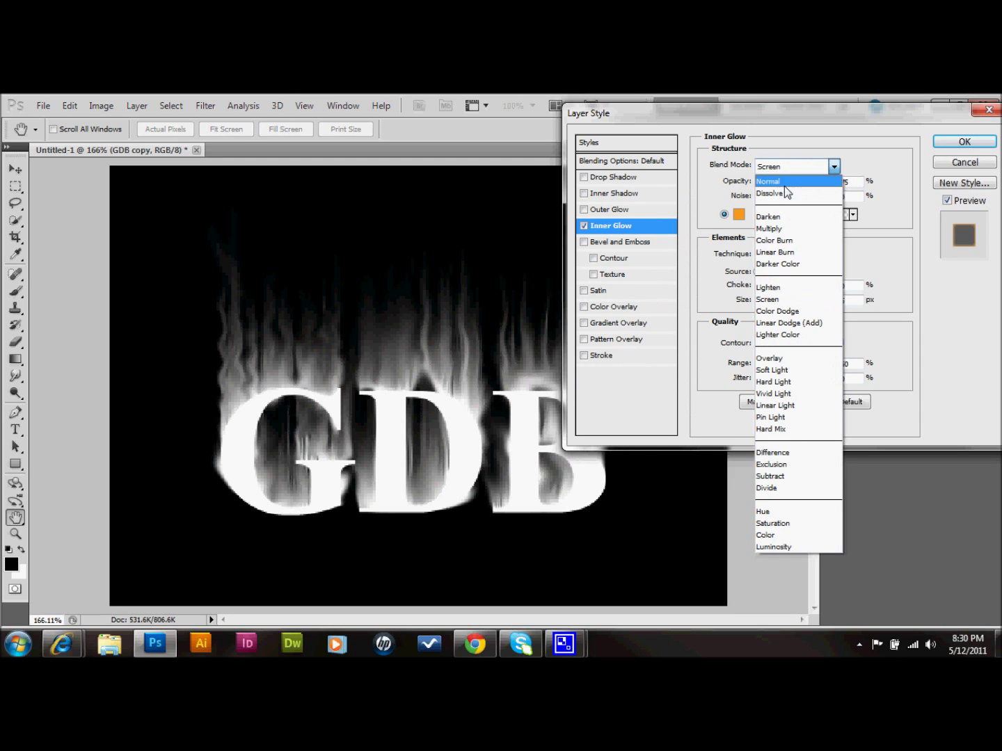
click(784, 184)
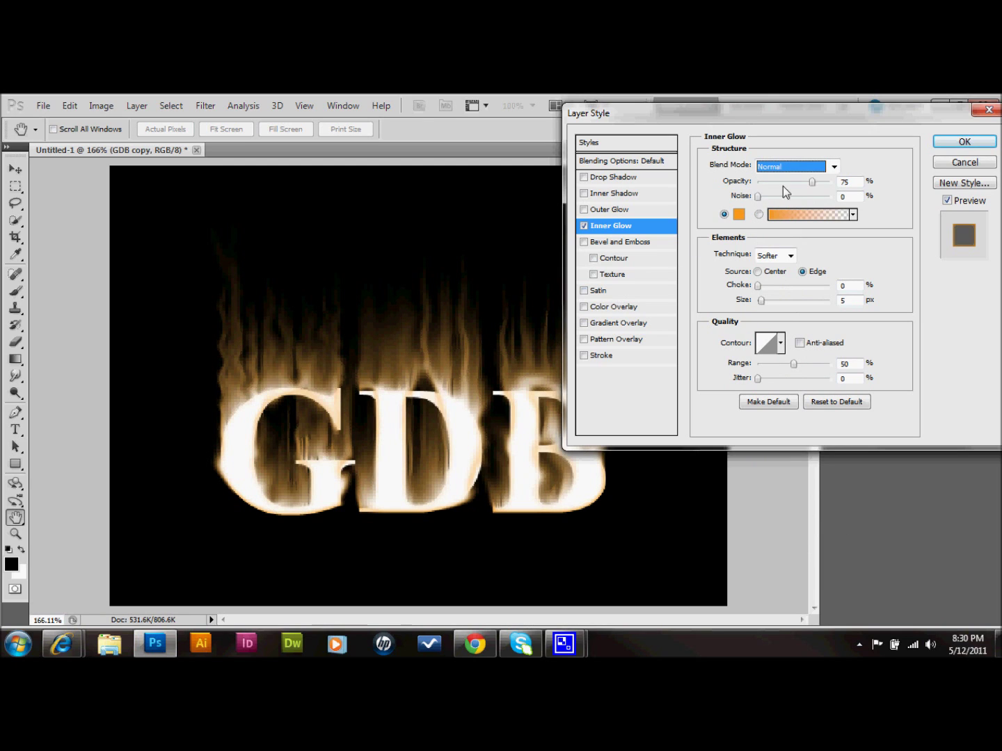
drag(811, 181, 848, 184)
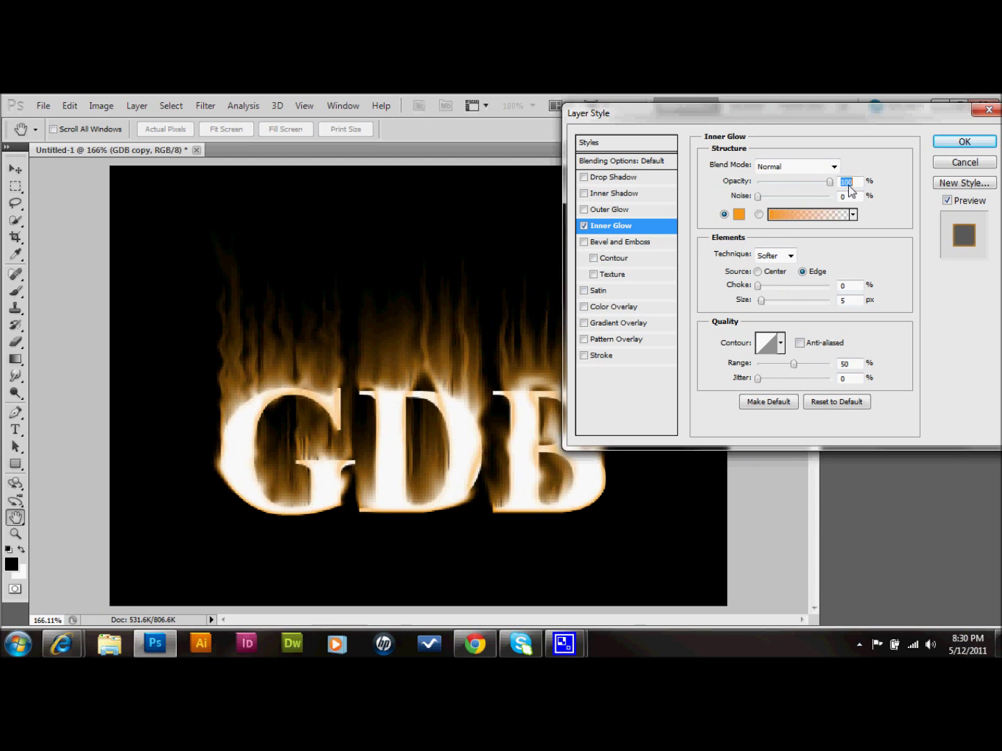
Enable Outer Glow and give it a strong, saturated yellow colour.
click(605, 210)
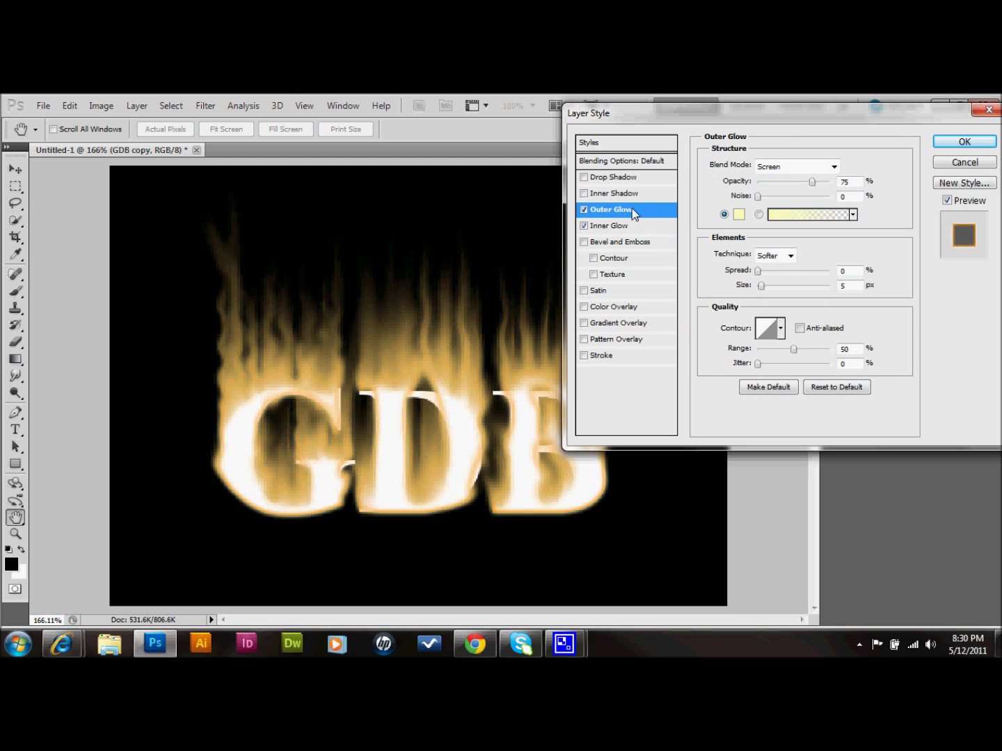
click(739, 215)
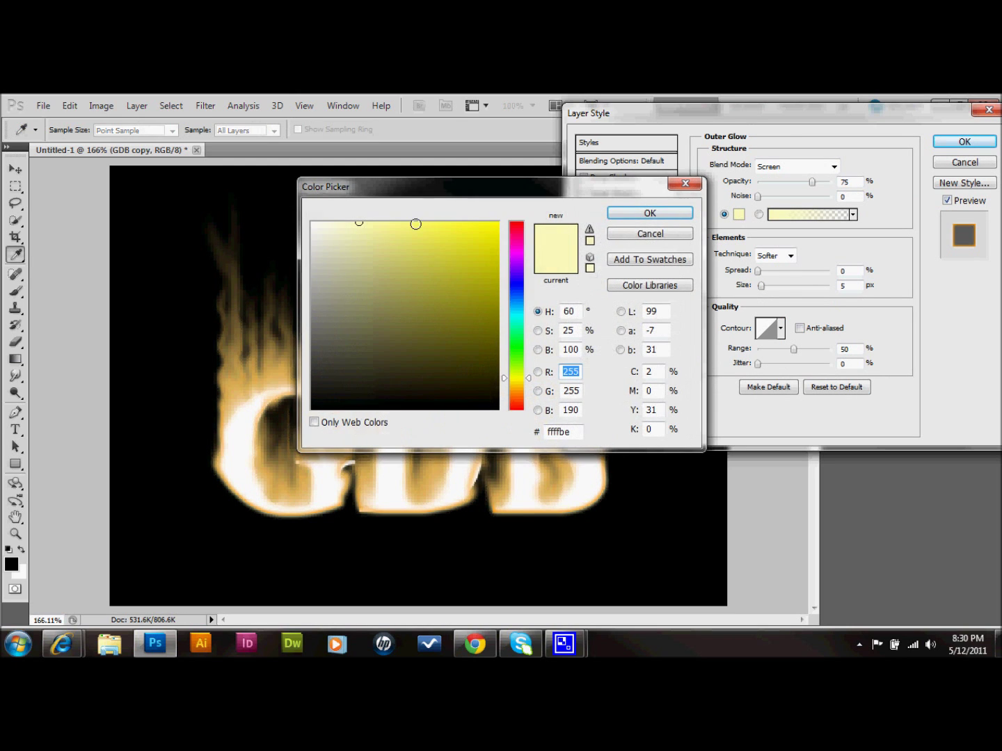
click(415, 224)
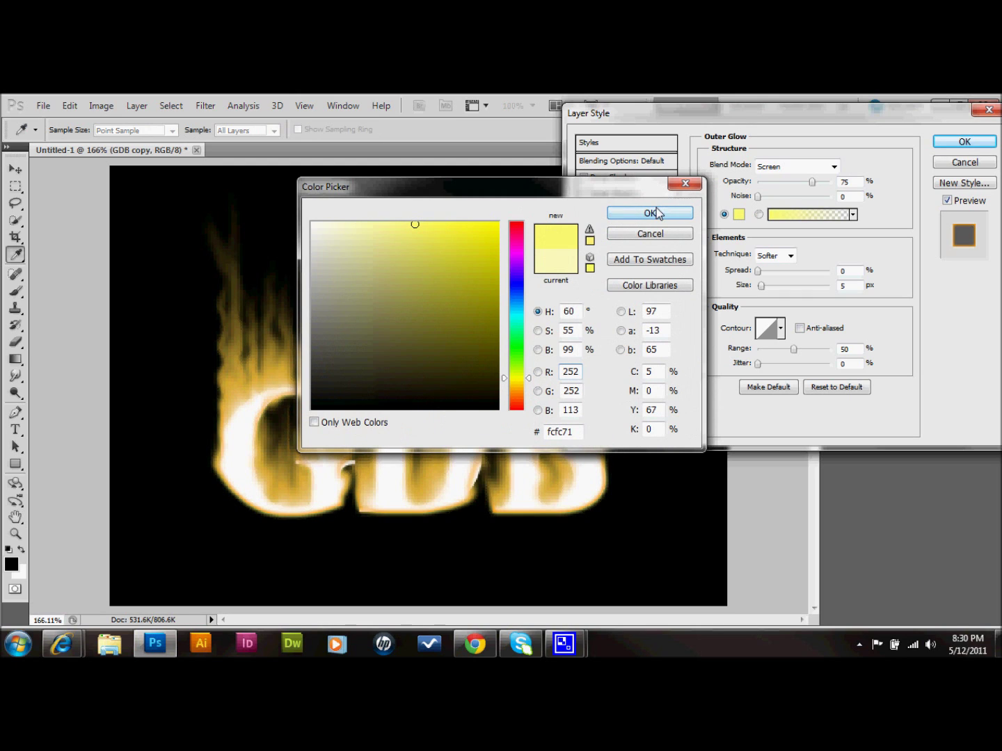
click(447, 225)
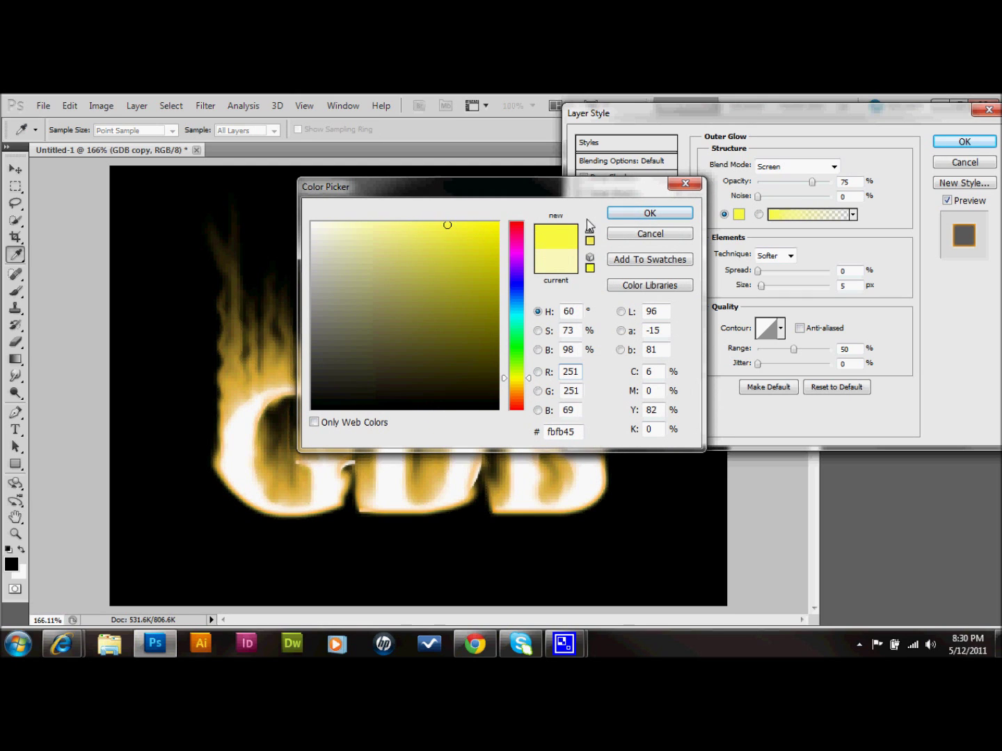
click(652, 214)
Set the outer glow to Normal blending at 34% opacity and adjust its size.
mouse_move(811, 182)
mouse_down()
mouse_move(792, 191)
mouse_move(808, 183)
mouse_up()
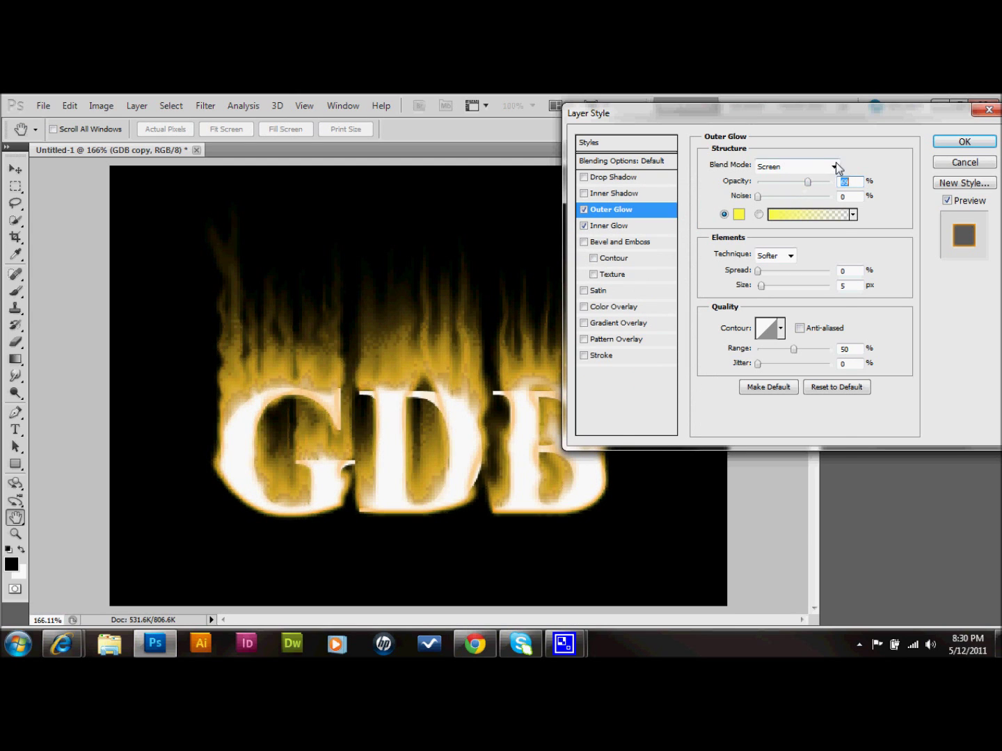
click(834, 166)
click(797, 183)
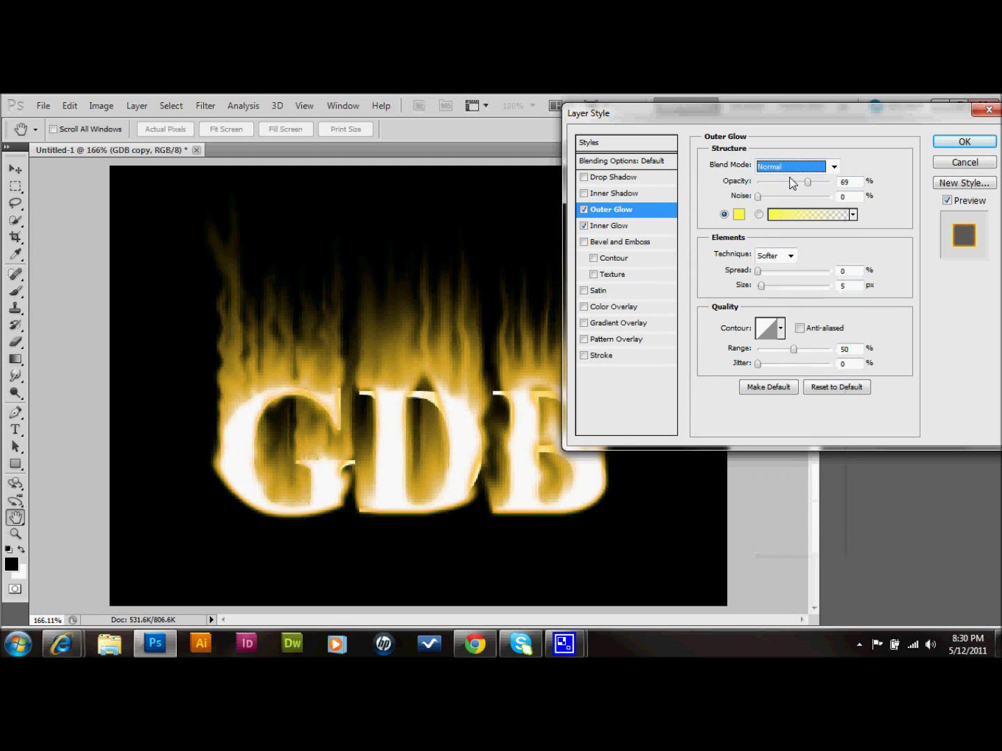
drag(828, 185, 797, 194)
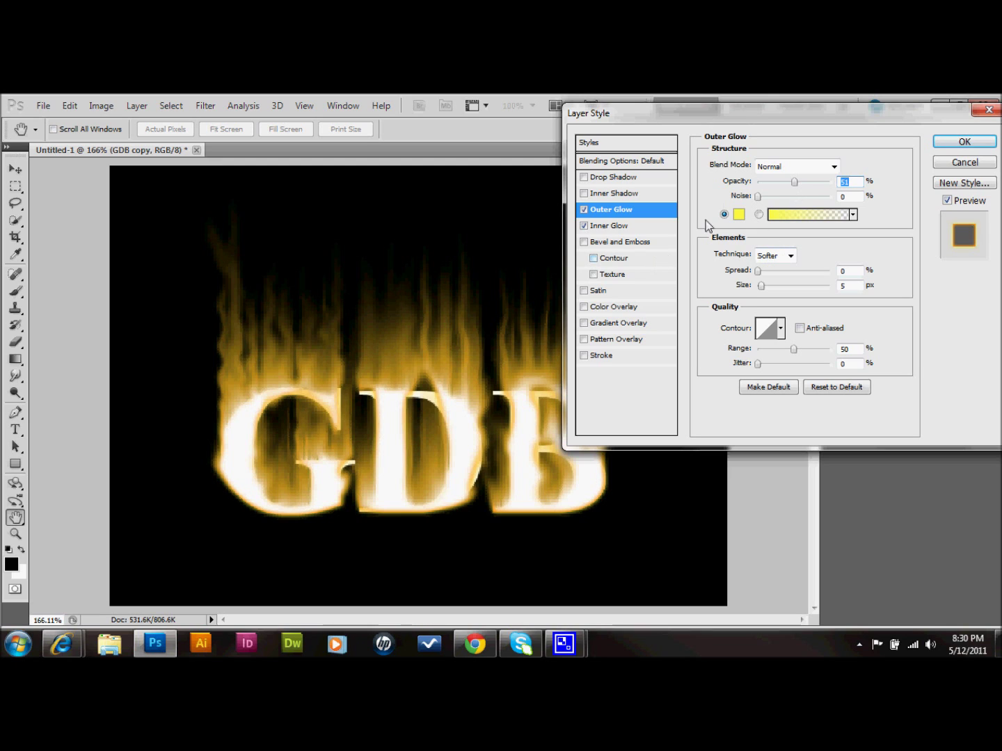
drag(795, 182, 783, 187)
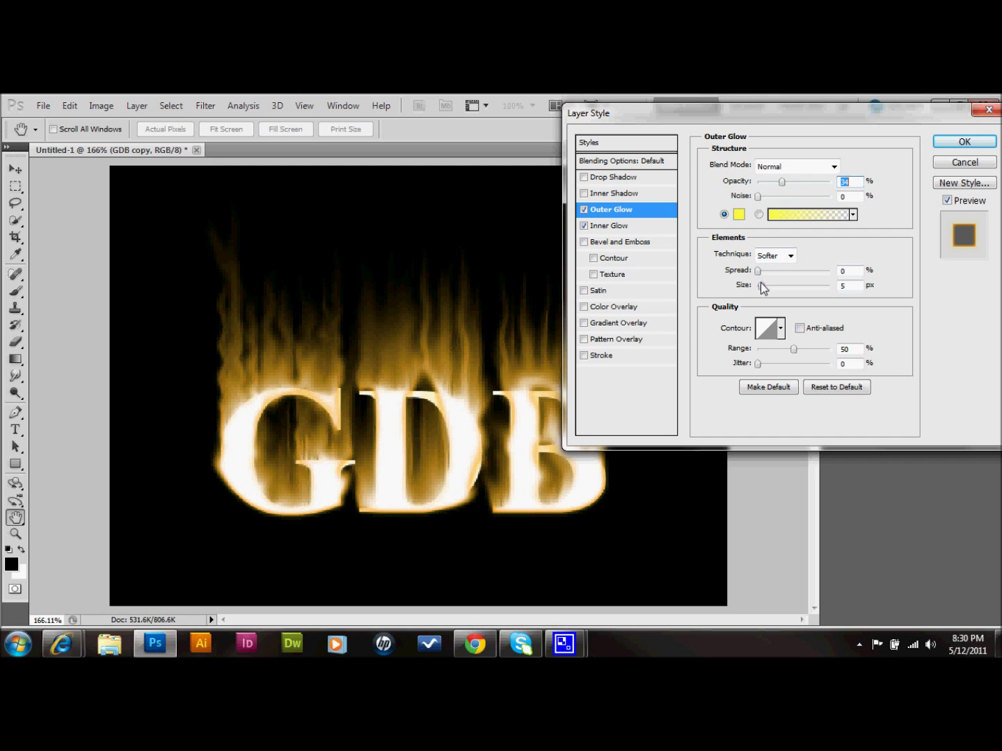
mouse_move(764, 288)
mouse_down()
mouse_move(782, 290)
mouse_move(758, 293)
mouse_up()
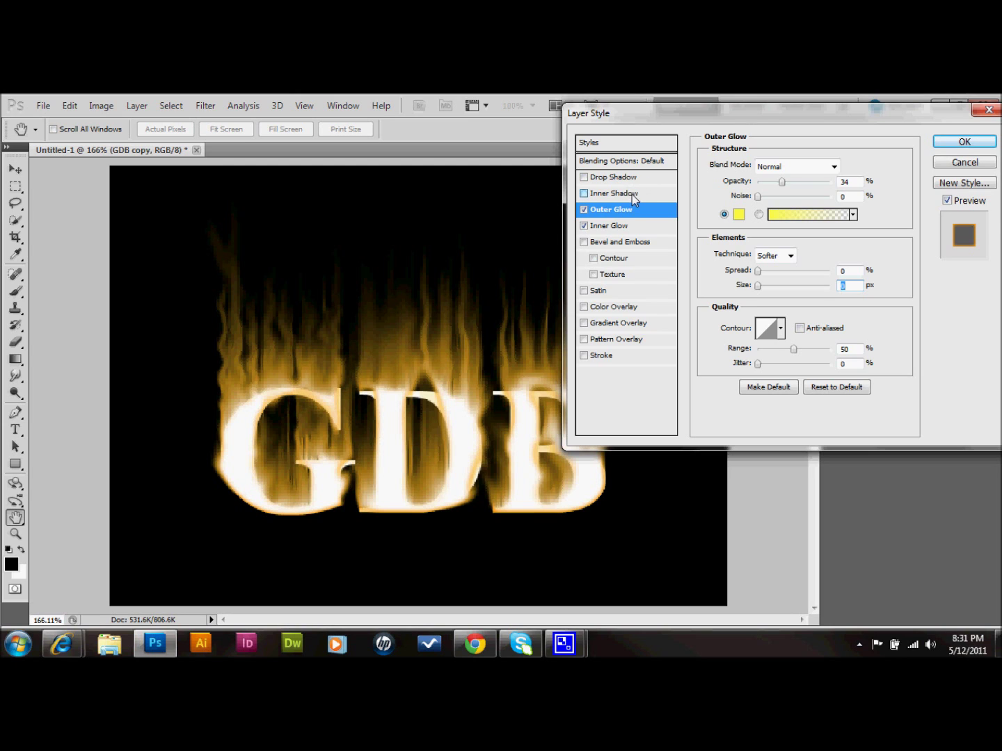
click(634, 194)
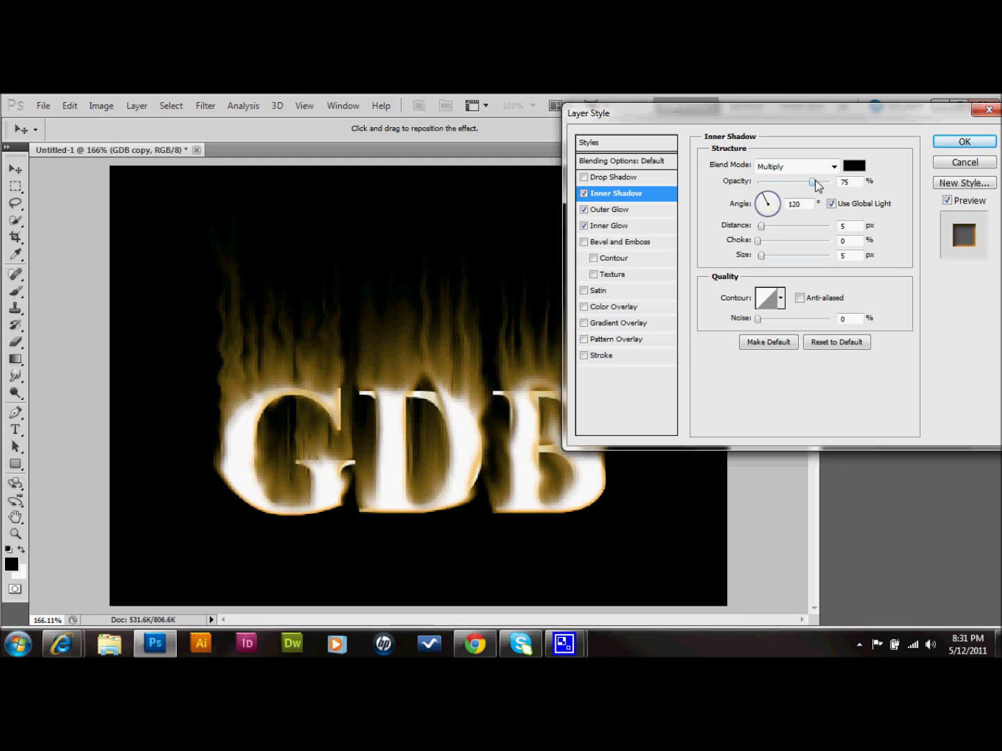
Set the inner shadow to Normal blending, raise its opacity and widen its size to 7 px.
mouse_move(817, 181)
mouse_down()
mouse_move(833, 185)
mouse_move(822, 187)
mouse_up()
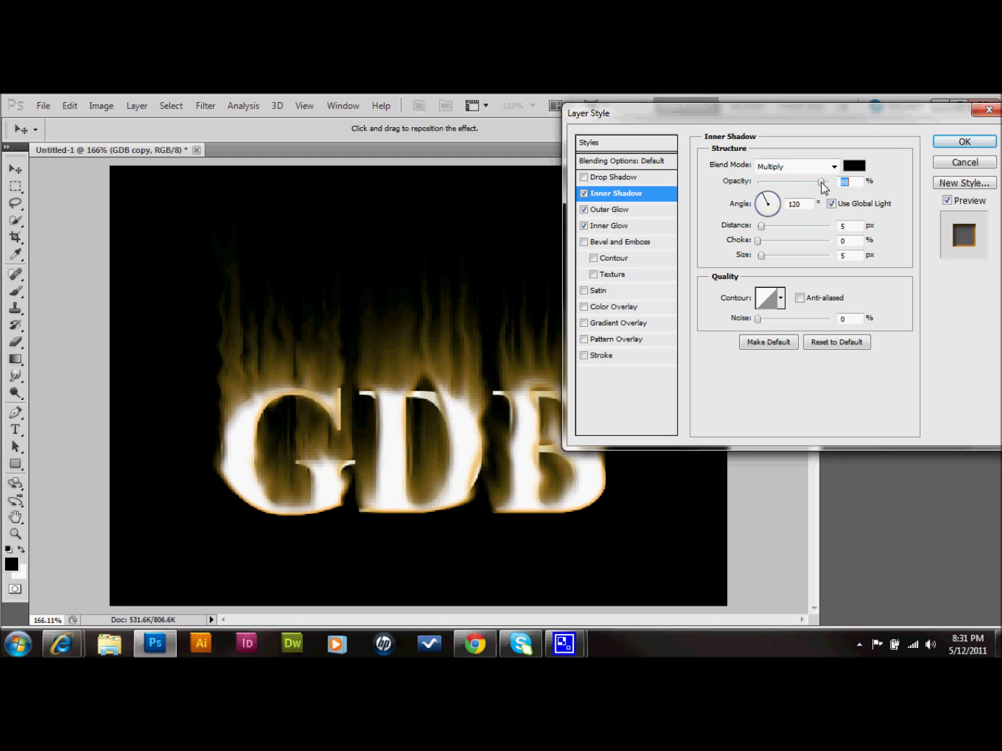
click(834, 167)
click(797, 182)
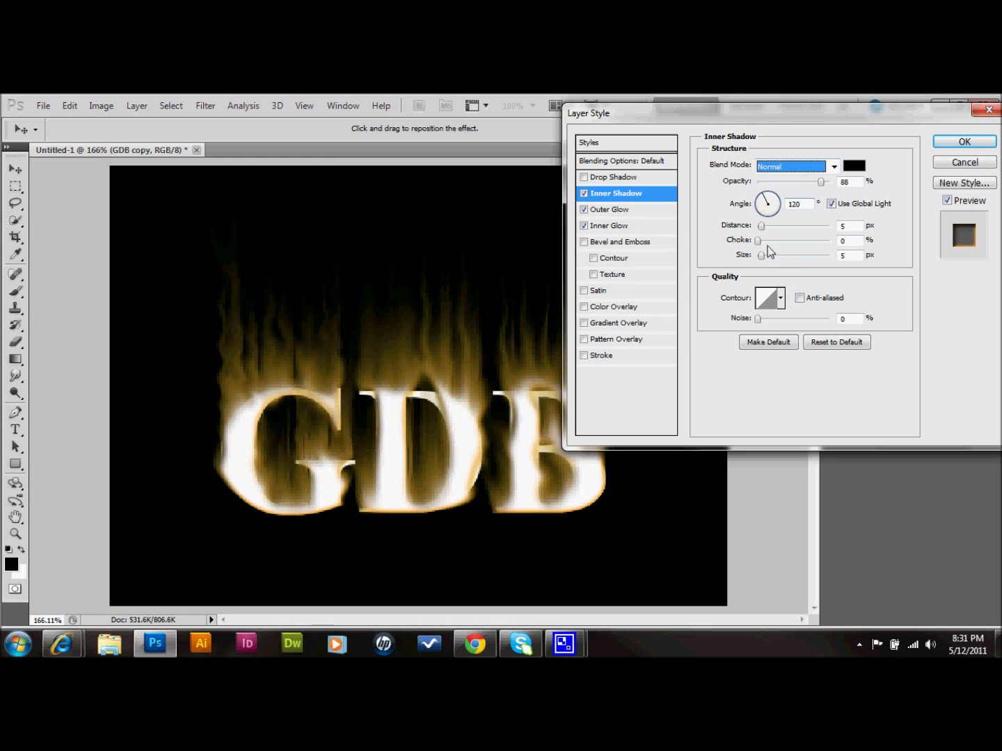
drag(761, 255, 763, 258)
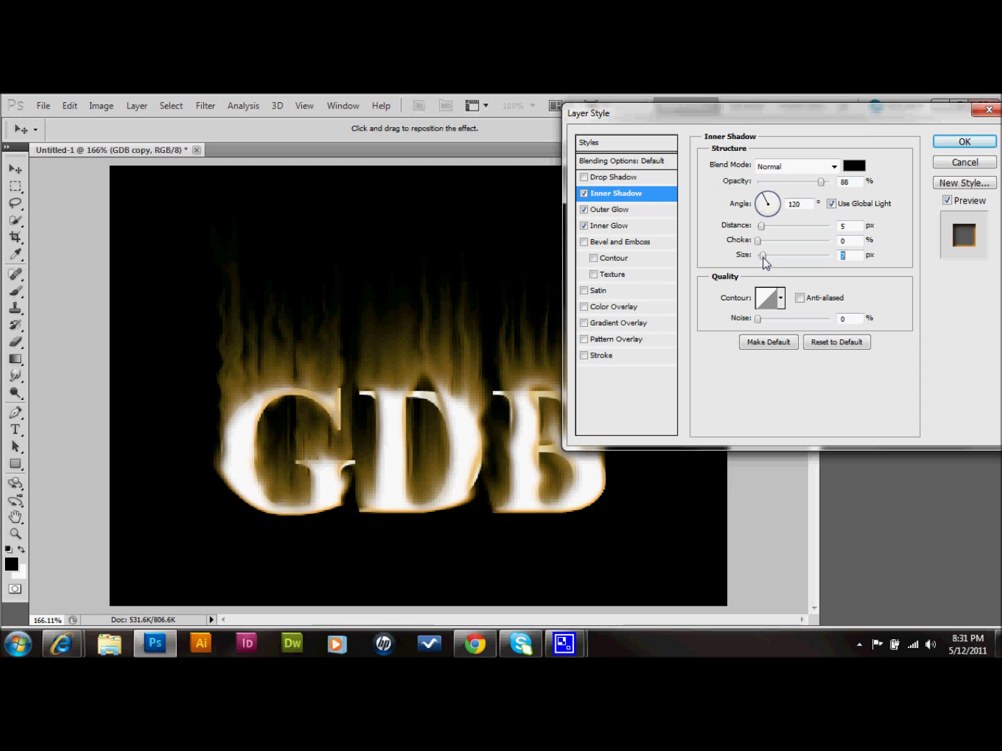
drag(763, 256, 764, 255)
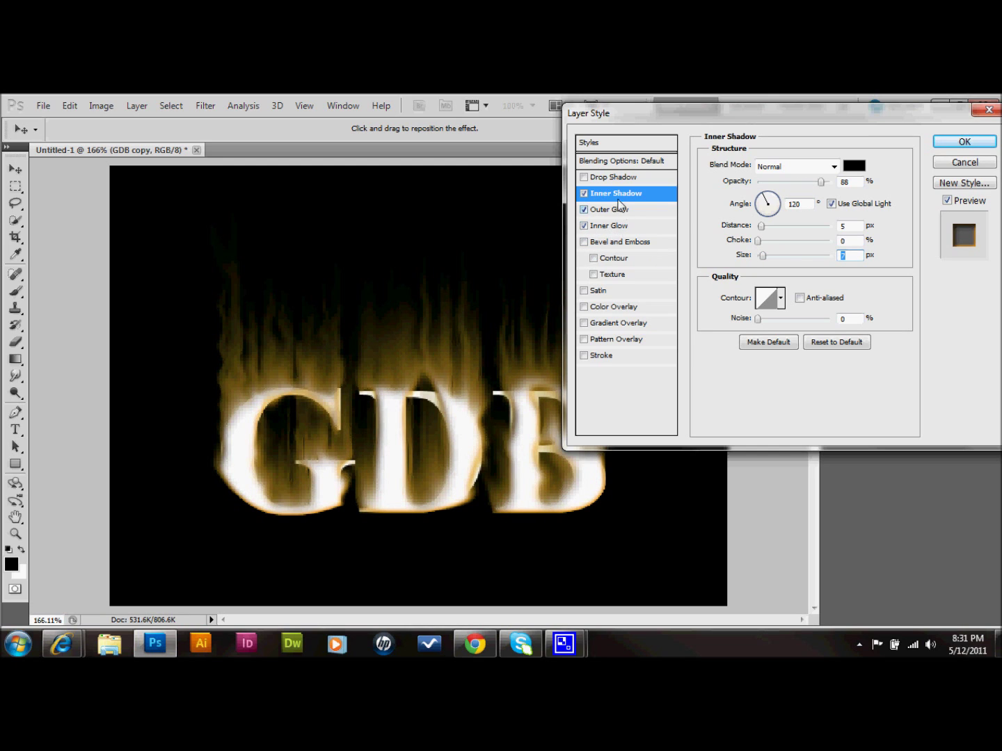
Toggle the Outer Glow and Inner Shadow off and on to compare their effect.
click(584, 210)
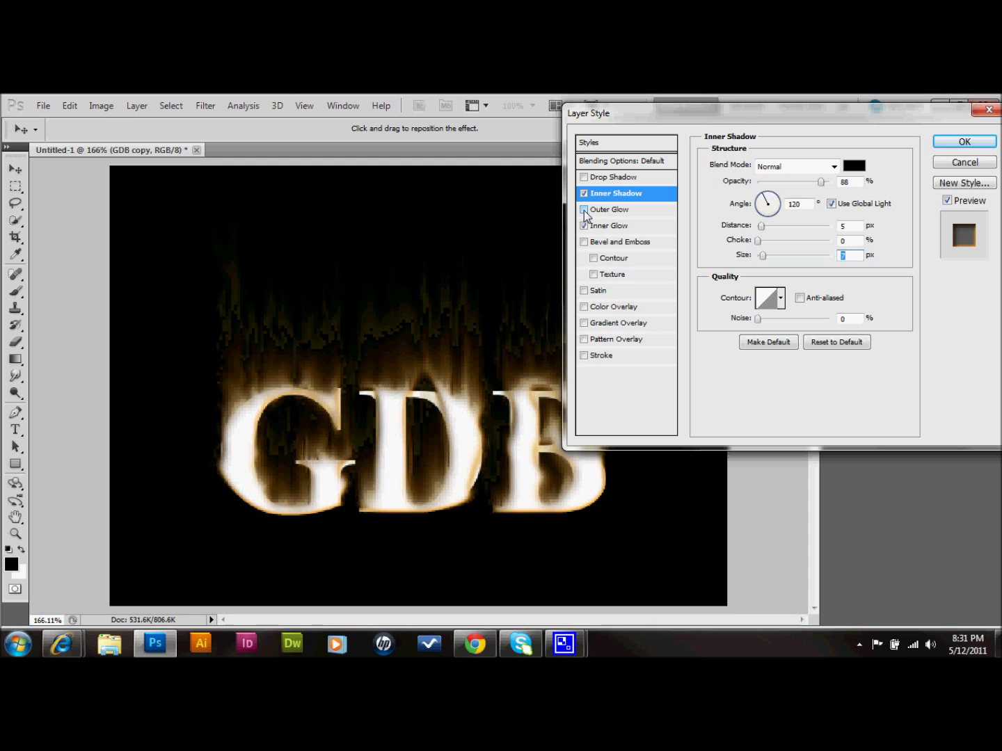
click(584, 210)
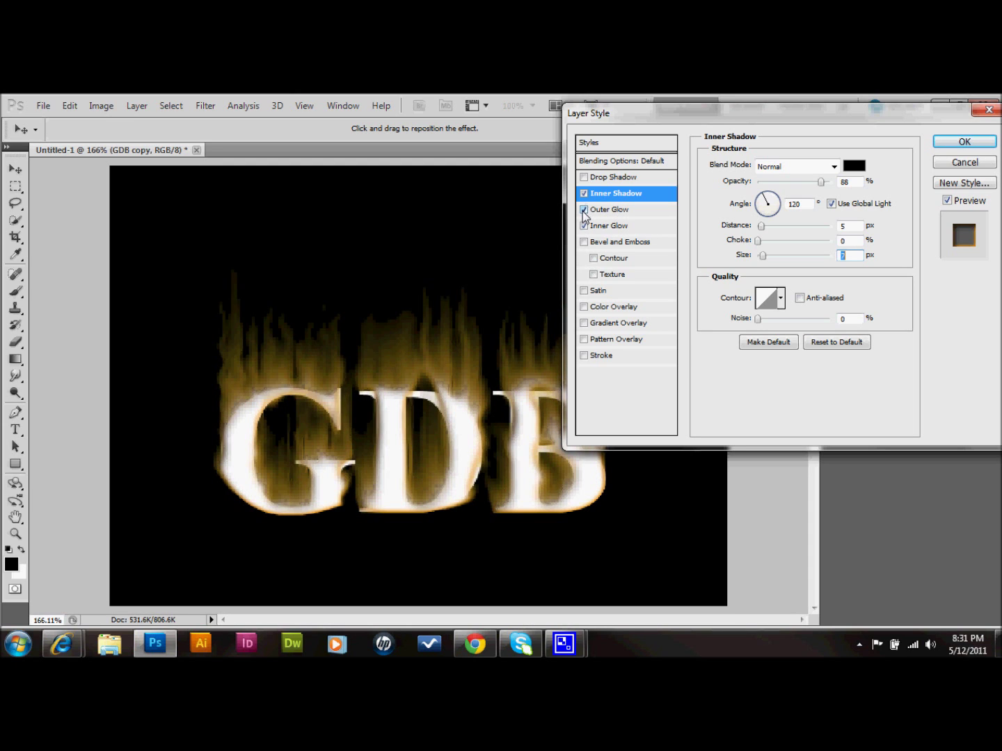
click(585, 194)
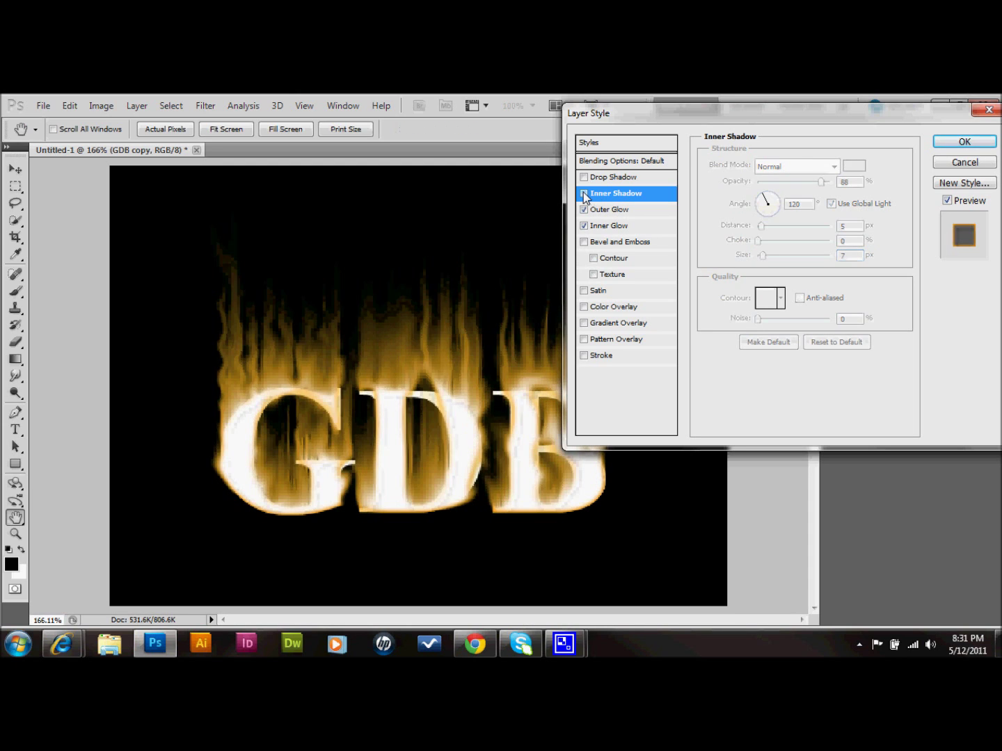
click(584, 195)
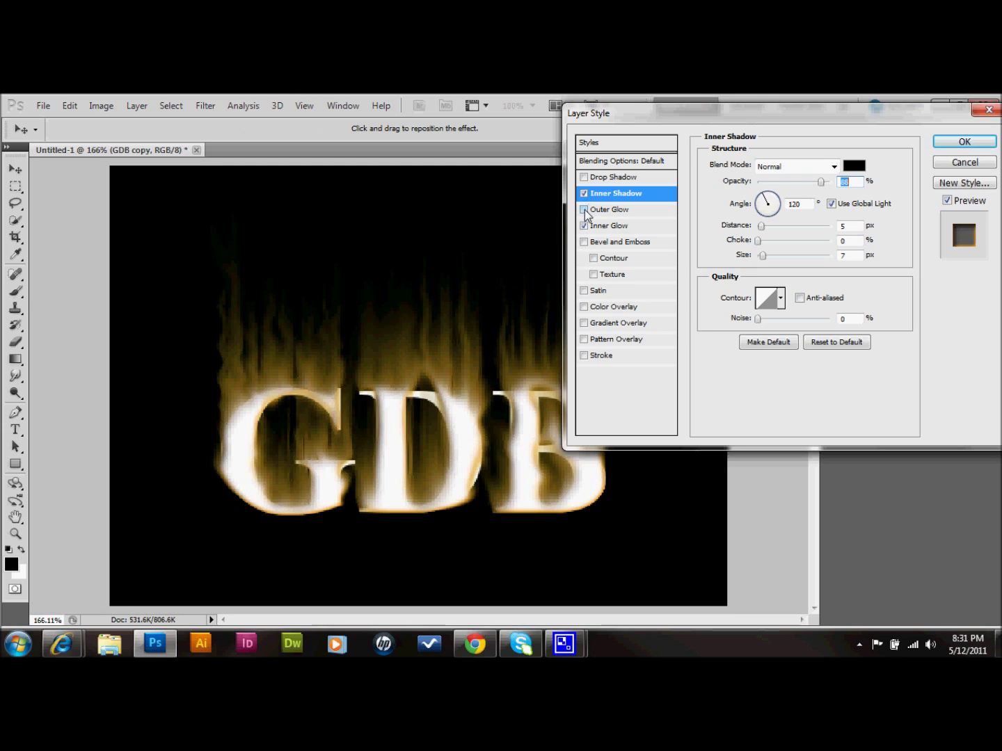
click(585, 209)
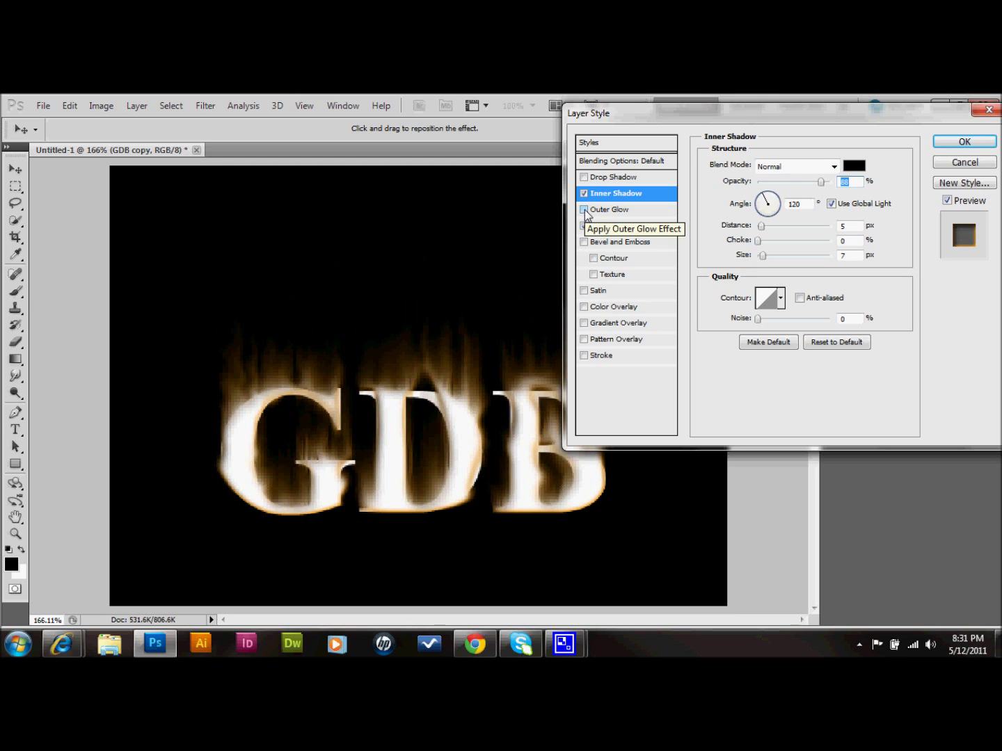
click(584, 211)
Set the outer glow opacity to about 20% and apply the layer style.
click(606, 209)
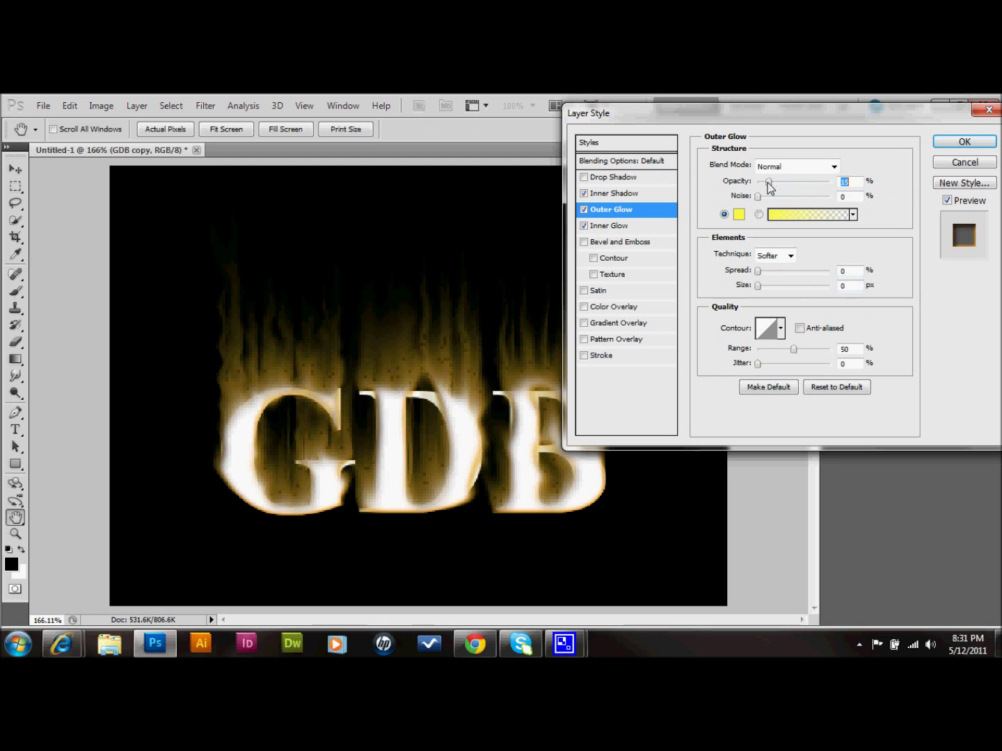
drag(767, 183, 766, 183)
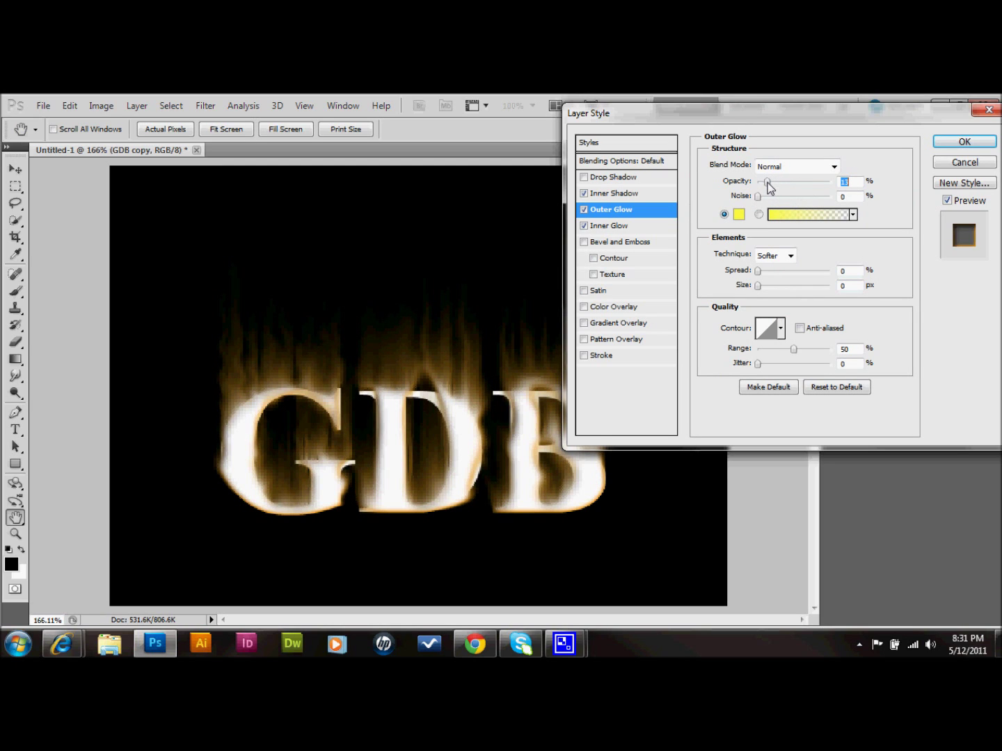
drag(770, 182, 771, 183)
drag(772, 181, 773, 182)
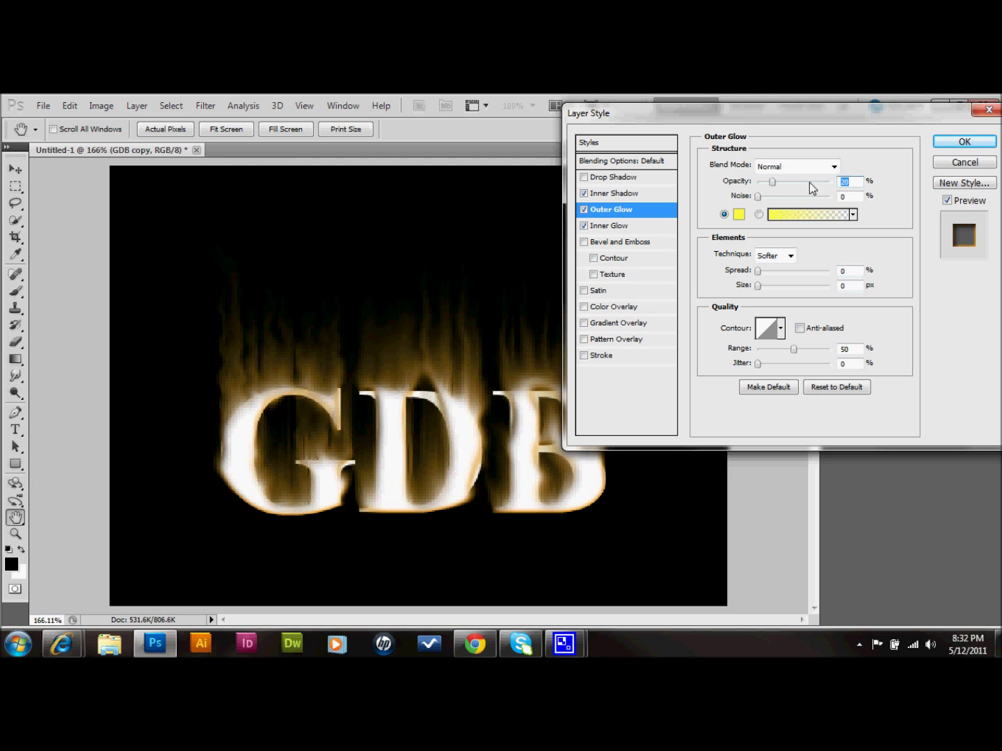
click(963, 144)
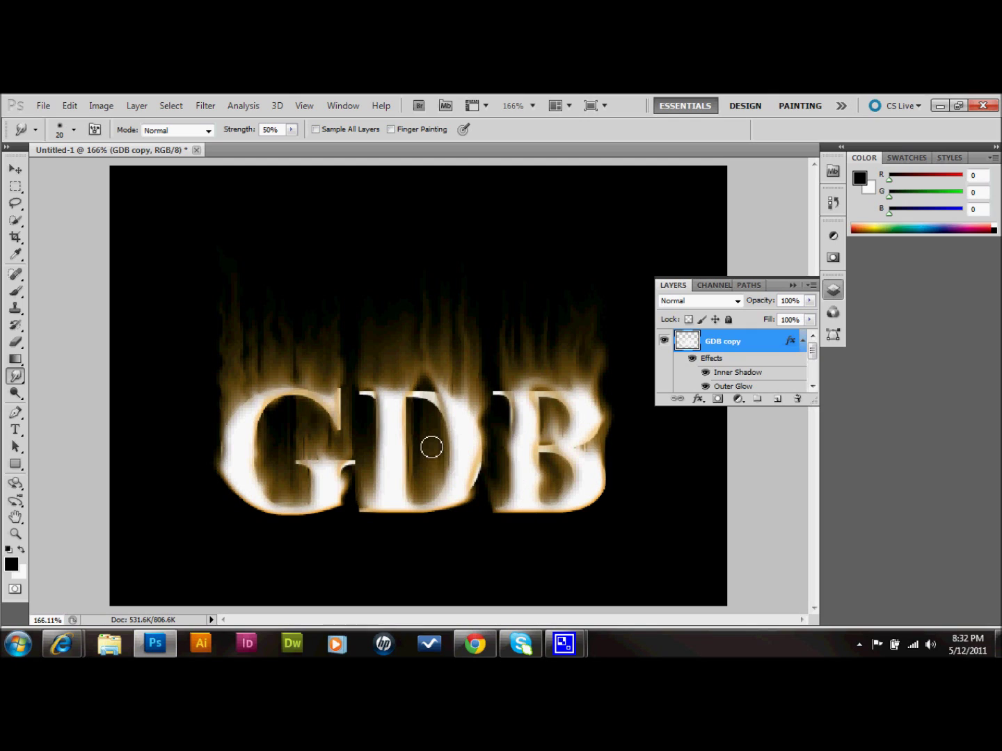
Rasterize the original GDB type layer and add a white reveal-all layer mask to it.
click(804, 343)
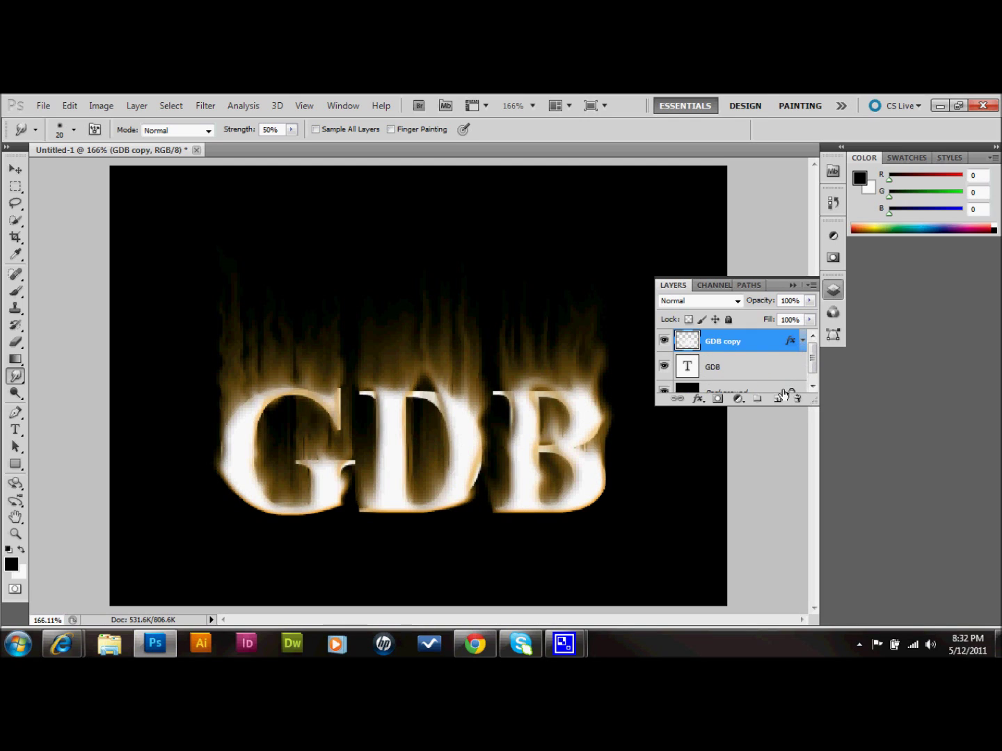
click(753, 371)
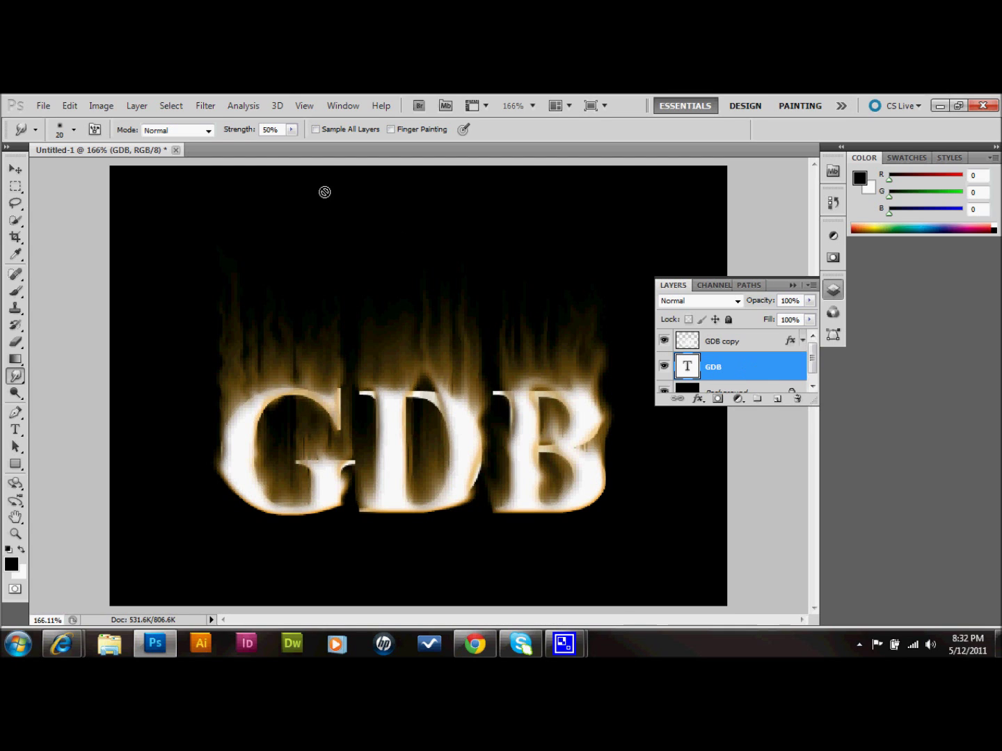
click(136, 105)
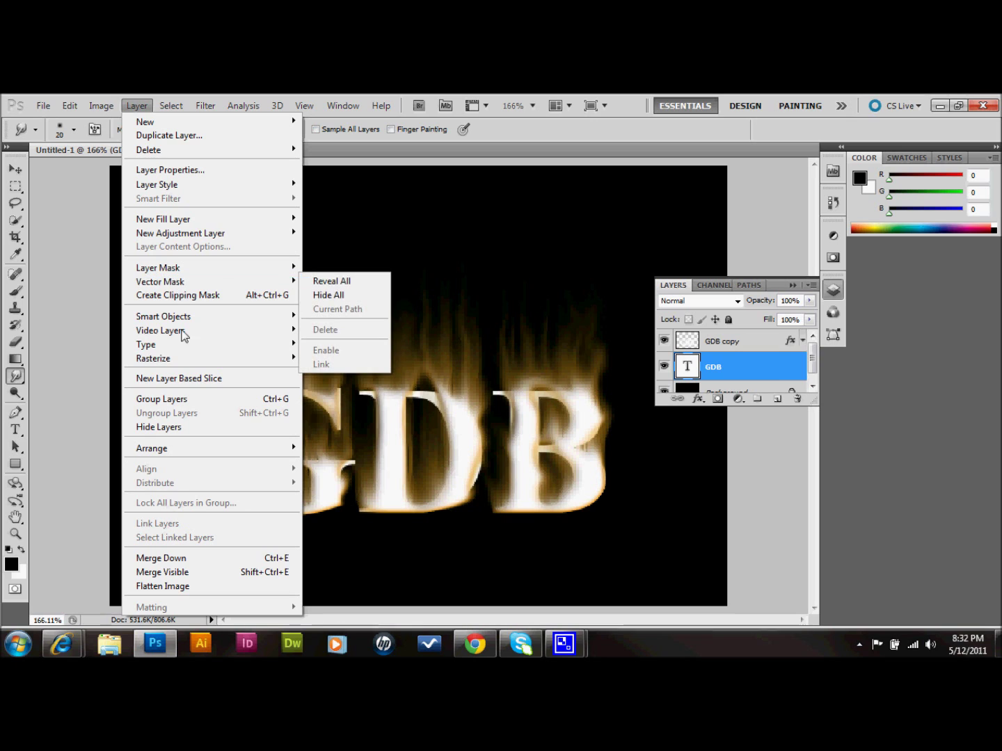
mouse_move(206, 360)
click(328, 357)
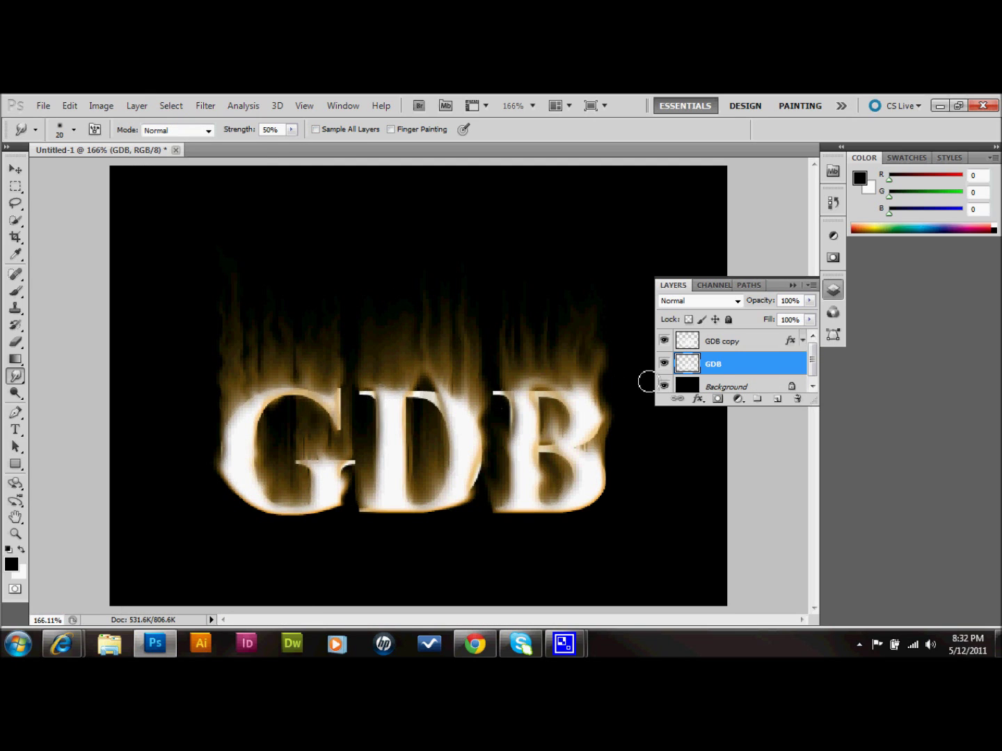
click(717, 399)
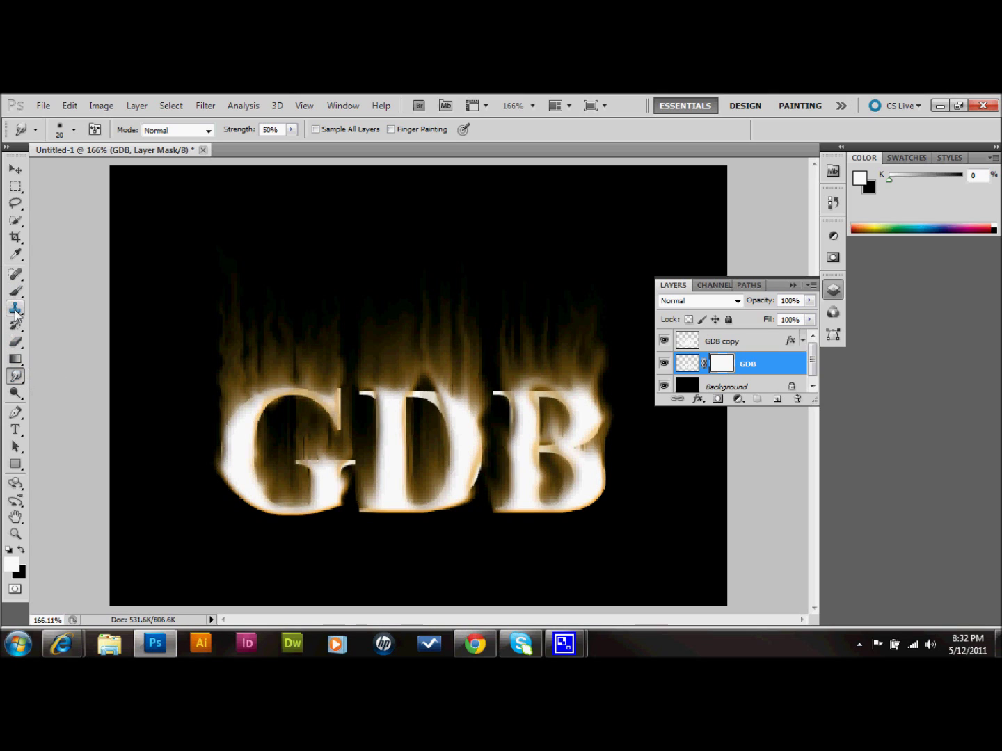
Select the Eraser with a fully soft brush at 0% hardness.
click(16, 341)
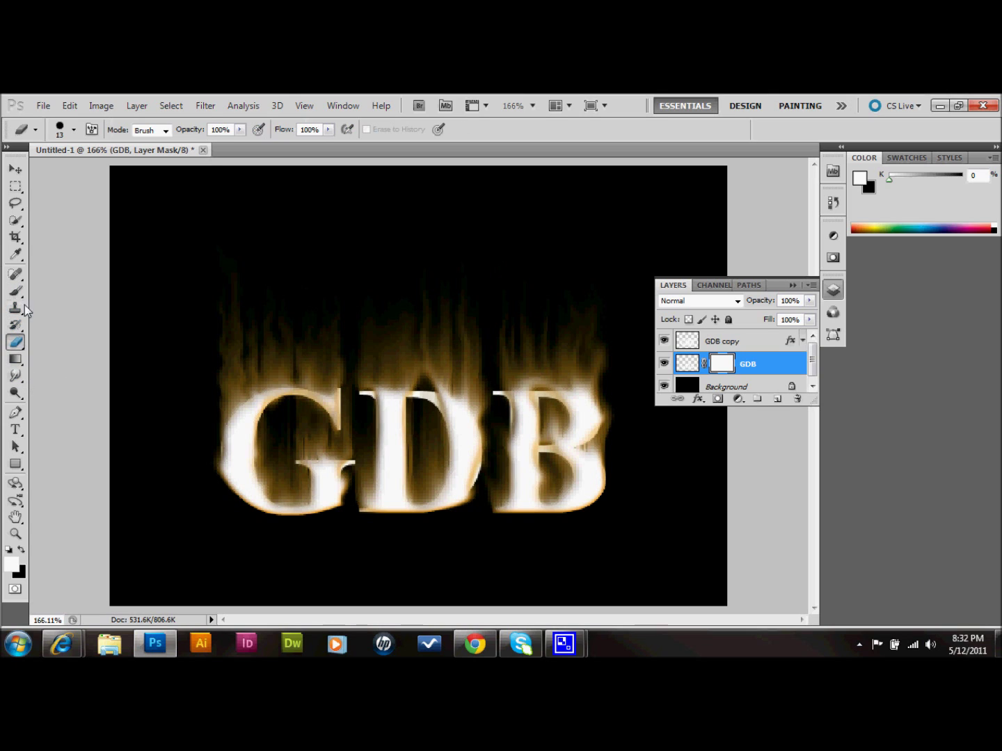
click(60, 132)
drag(42, 201, 22, 203)
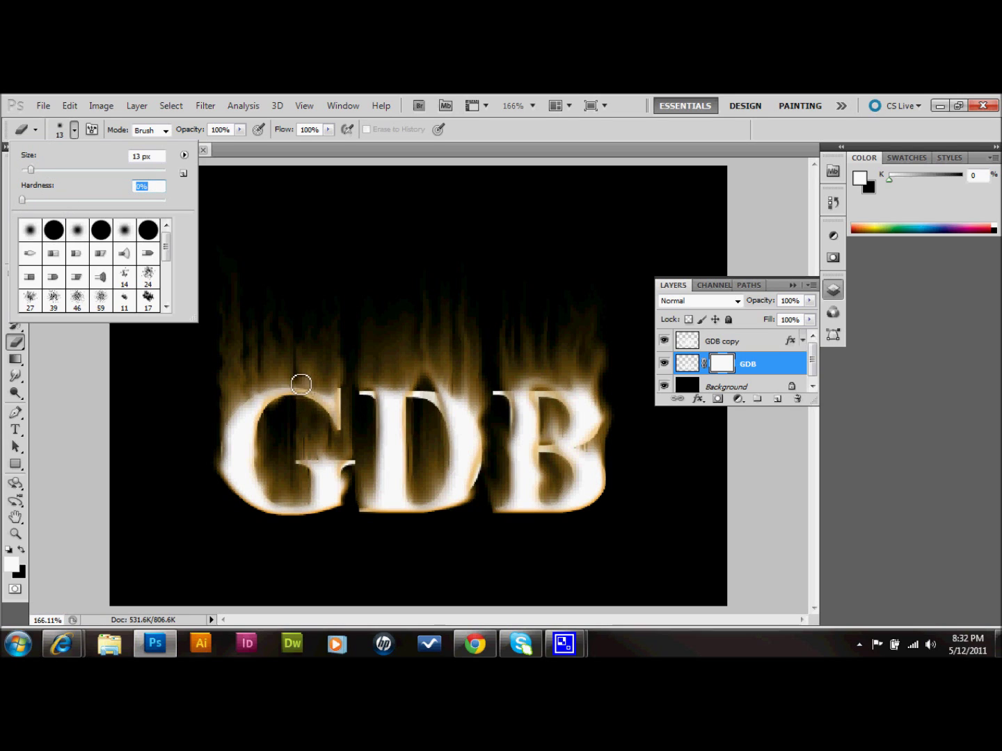
click(273, 416)
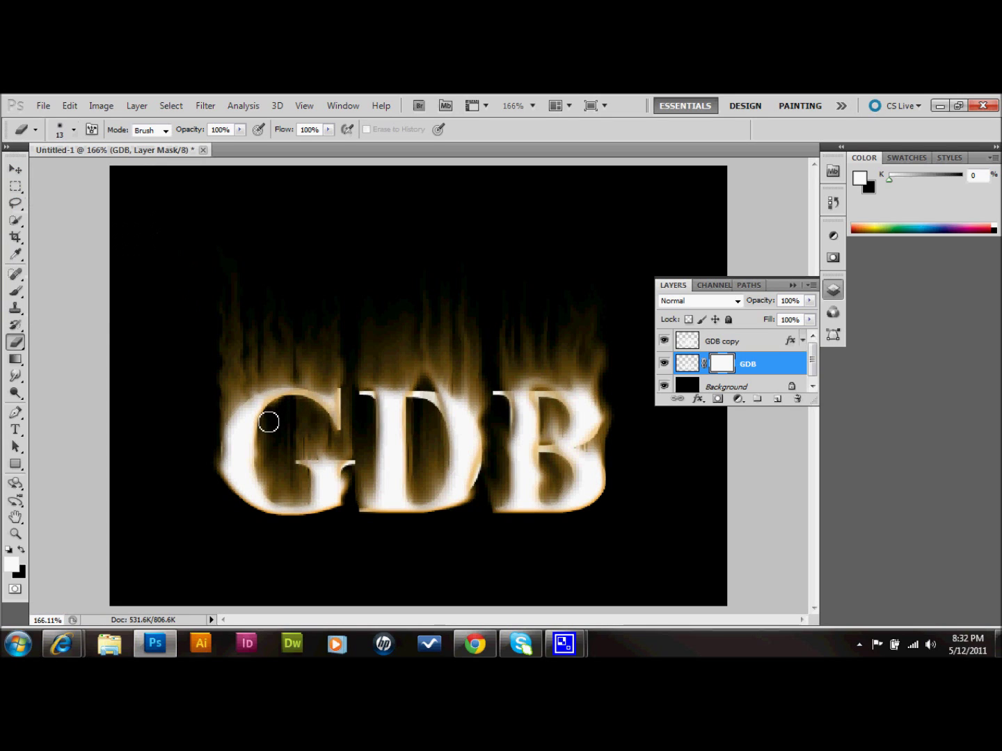
Erase a soft patch inside the G on the mask, undoing the stray stroke across the D.
drag(268, 428, 264, 447)
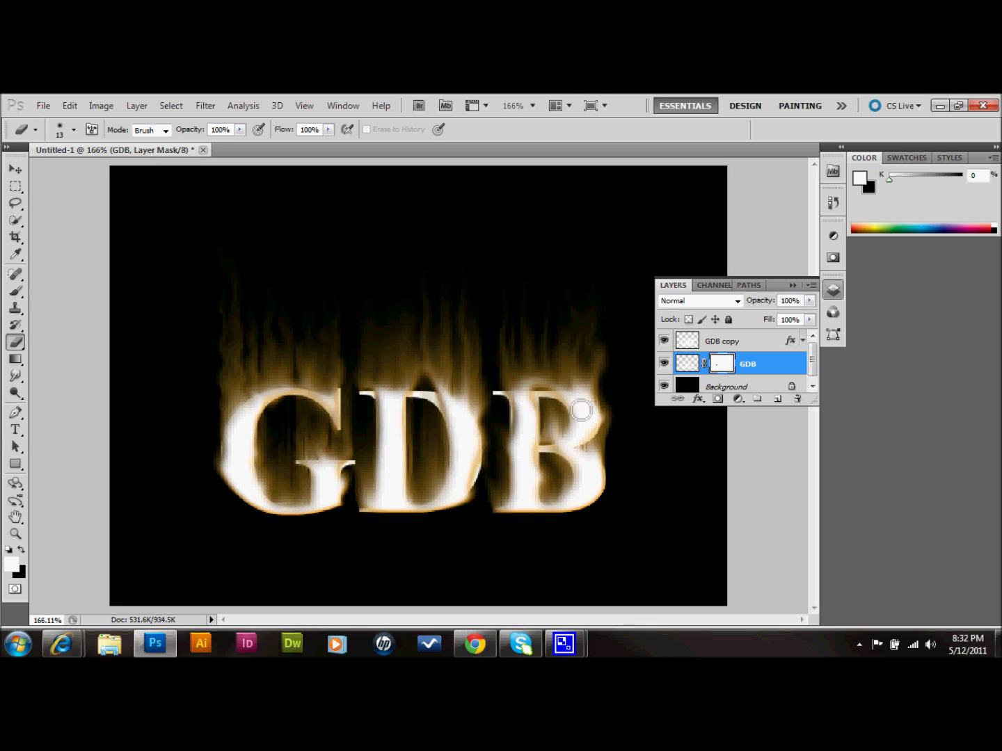
drag(420, 397, 361, 400)
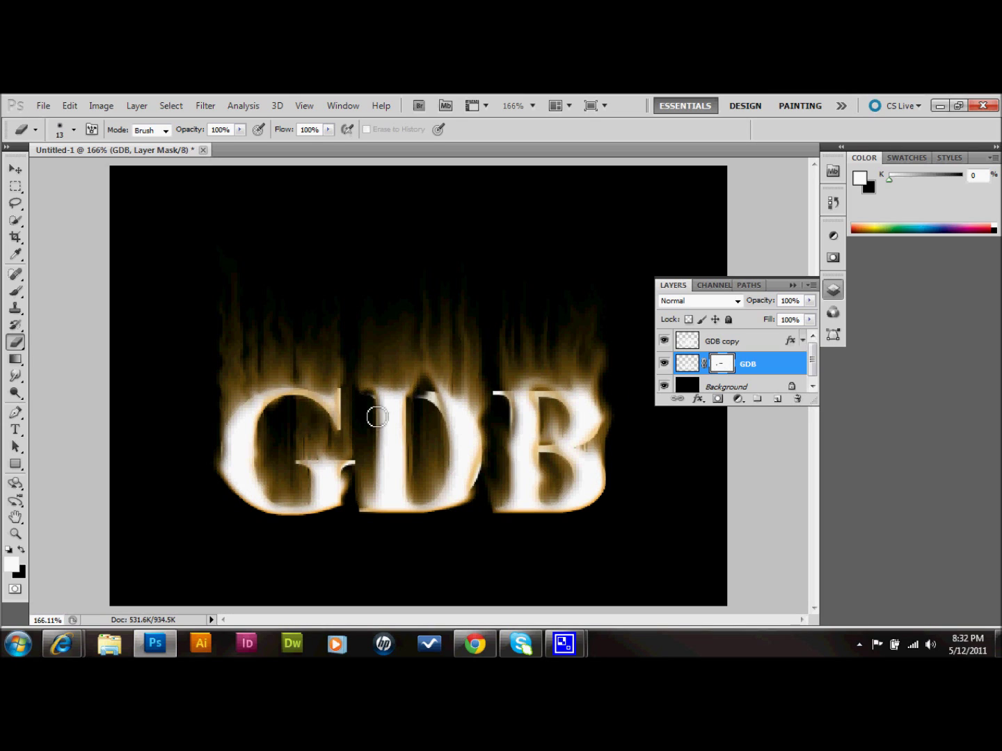
key(ctrl+z)
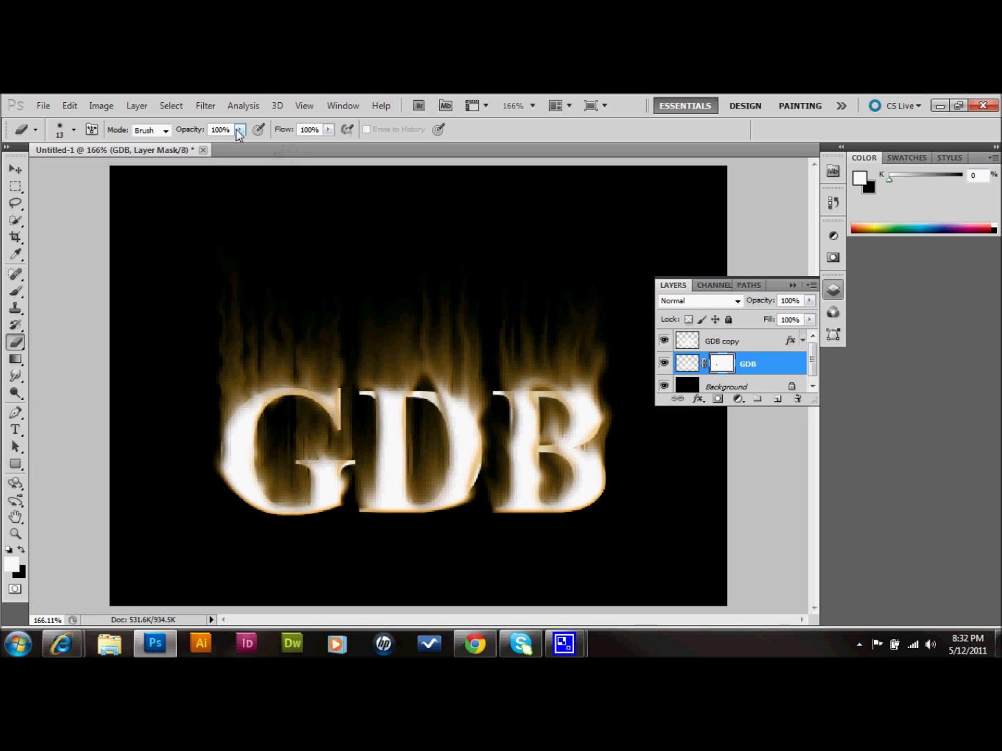
Lower the Eraser opacity to 35%.
click(240, 131)
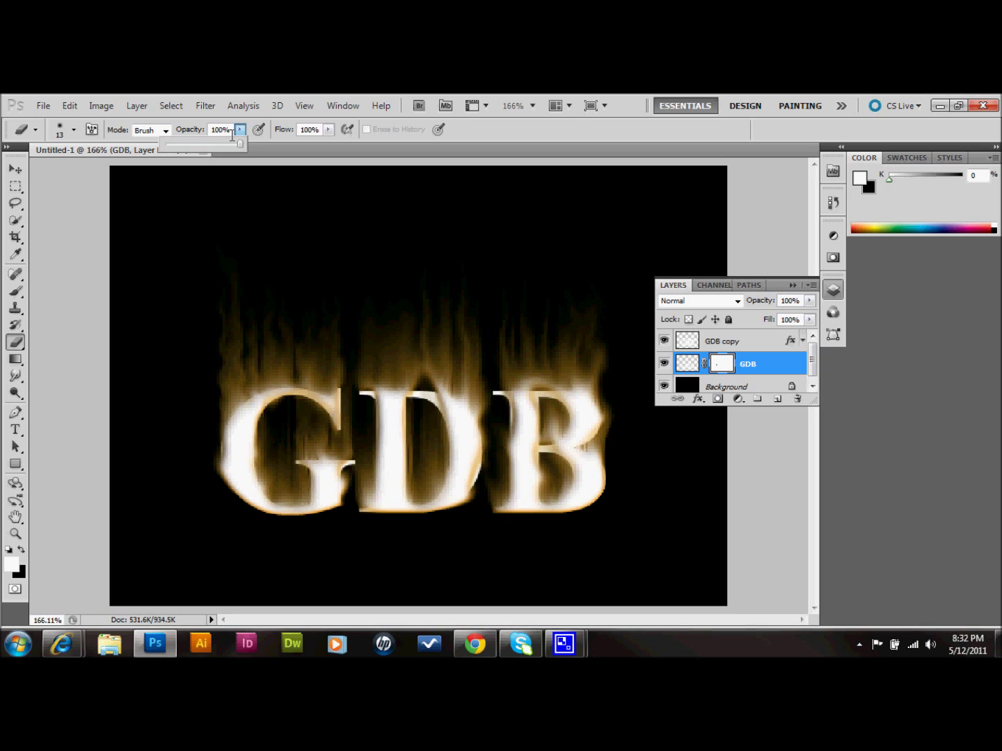
drag(199, 146, 195, 143)
click(347, 395)
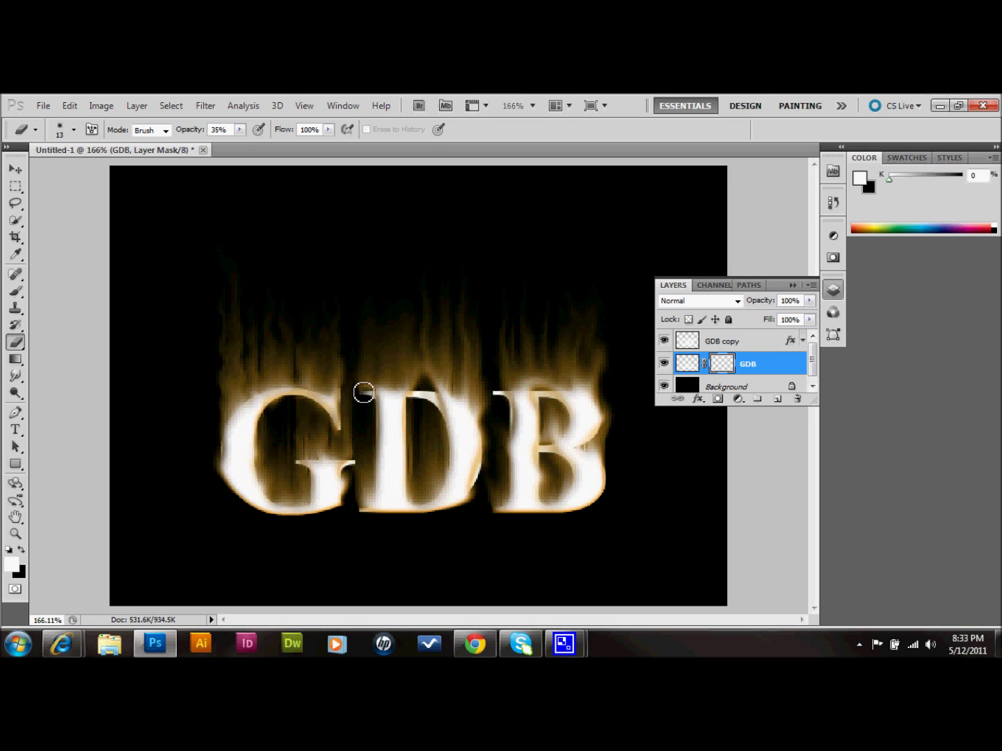
Fade the G and D tops, the B's right side, the D's stem and the G's crossbar.
mouse_move(363, 392)
mouse_down()
mouse_move(387, 392)
mouse_move(362, 393)
mouse_move(435, 398)
mouse_move(422, 391)
mouse_move(441, 404)
mouse_up()
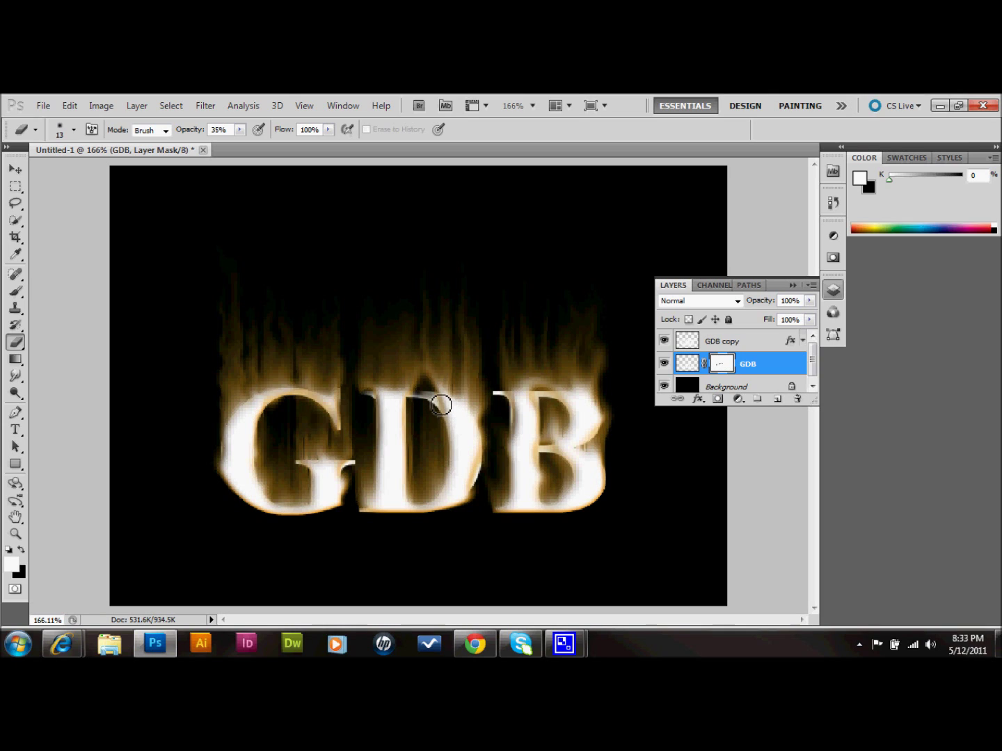
key(b)
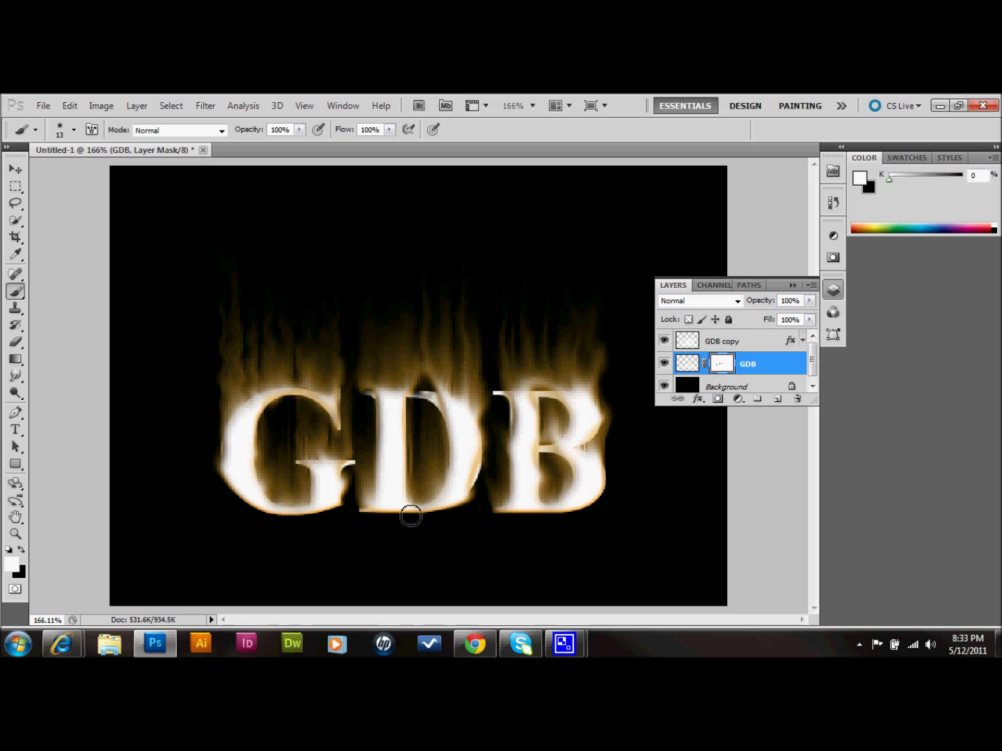
key(e)
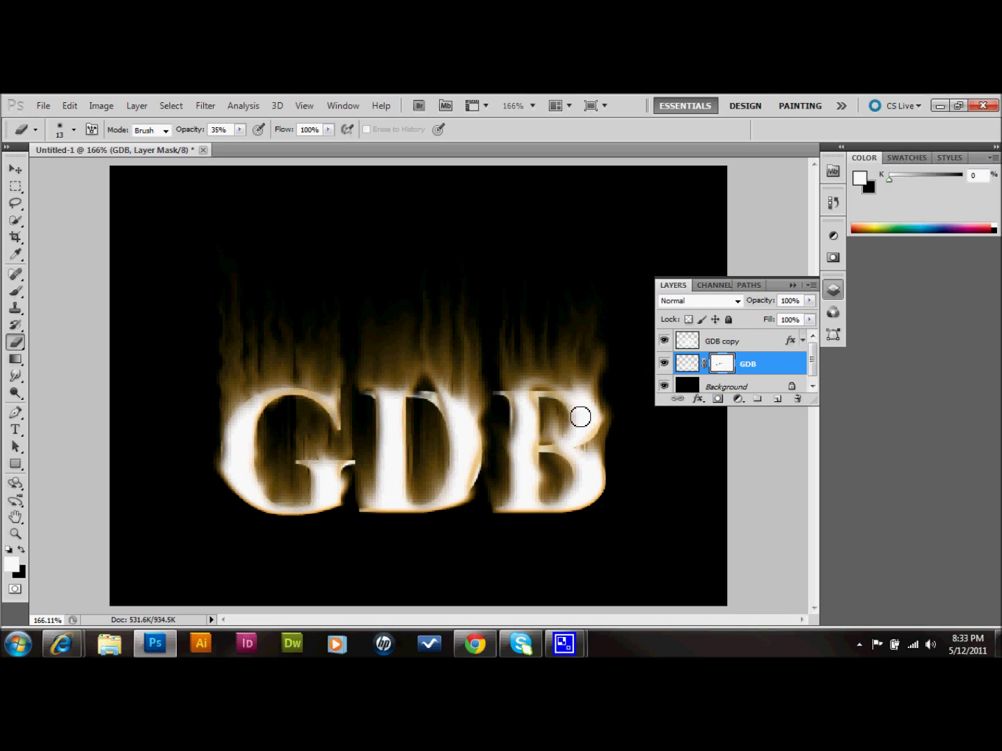
mouse_move(580, 417)
mouse_down()
mouse_move(593, 454)
mouse_move(594, 435)
mouse_move(600, 443)
mouse_move(584, 452)
mouse_move(554, 450)
mouse_move(577, 485)
mouse_up()
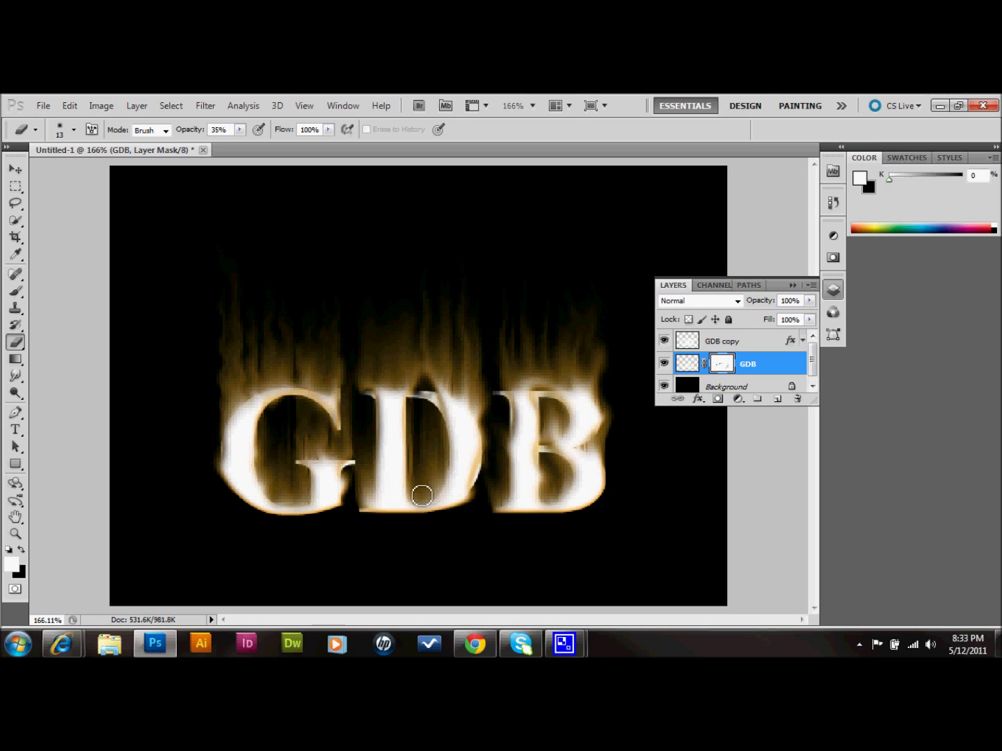
mouse_move(423, 495)
mouse_down()
mouse_move(410, 496)
mouse_move(411, 437)
mouse_up()
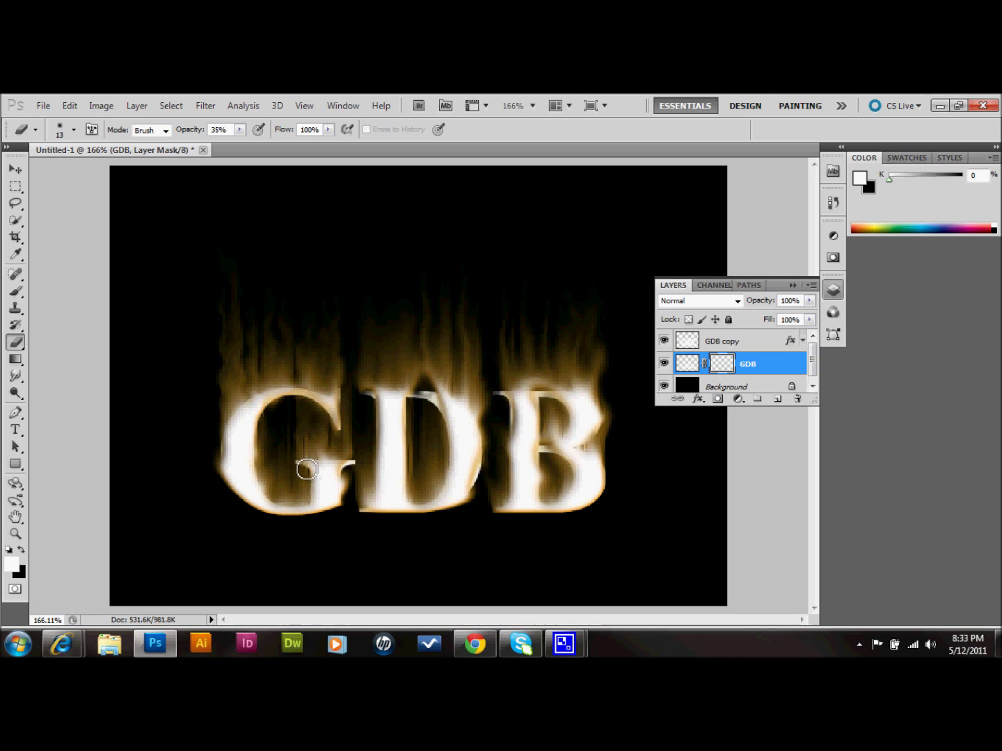
mouse_move(306, 472)
mouse_down()
mouse_move(354, 471)
mouse_move(347, 505)
mouse_move(315, 499)
mouse_move(297, 472)
mouse_move(244, 454)
mouse_move(264, 409)
mouse_move(315, 402)
mouse_move(262, 476)
mouse_move(375, 448)
mouse_move(380, 416)
mouse_move(385, 465)
mouse_move(374, 450)
mouse_move(380, 418)
mouse_move(392, 445)
mouse_move(409, 410)
mouse_move(407, 463)
mouse_move(405, 436)
mouse_move(457, 444)
mouse_up()
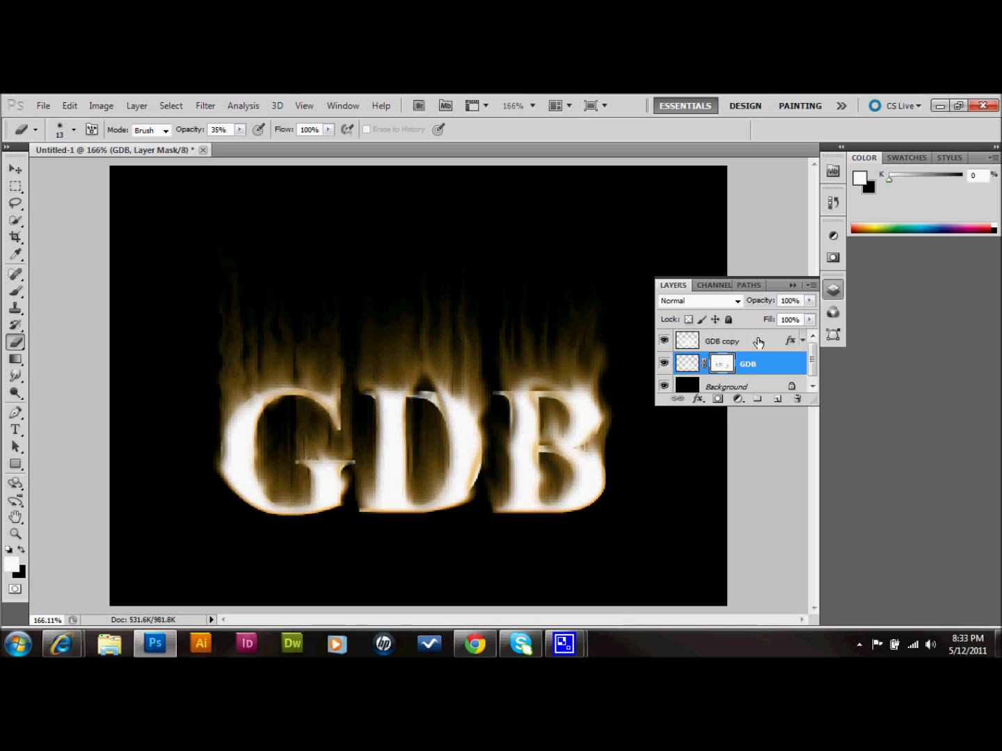
click(759, 342)
Add a mask to GDB copy and hide the D's stems and the B's left stem on it.
click(716, 398)
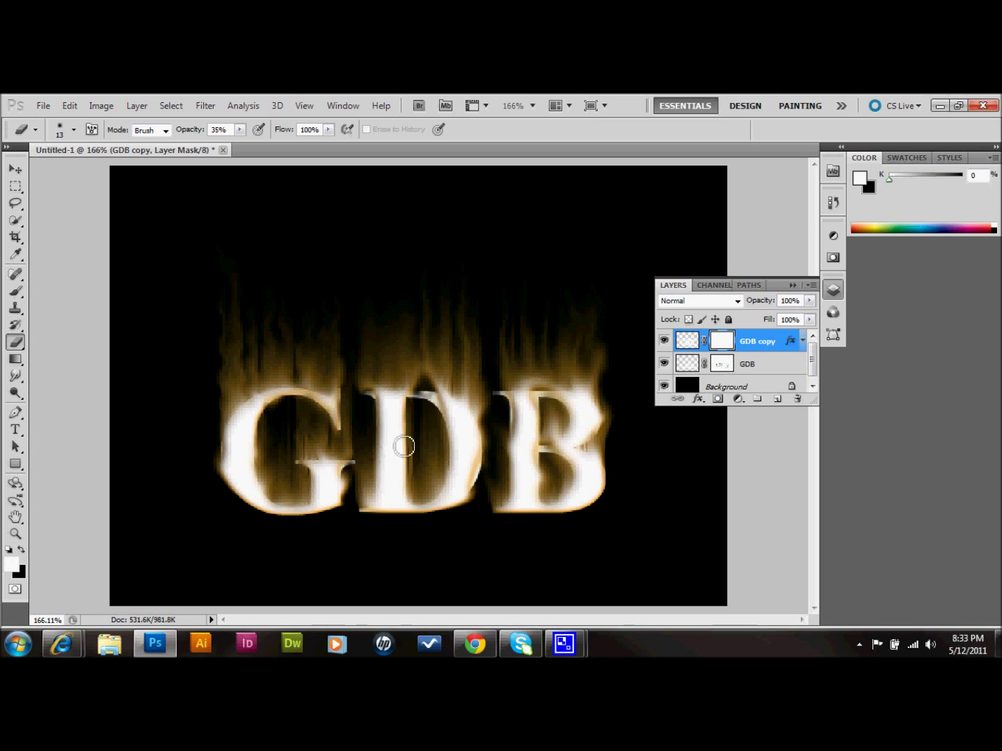
mouse_move(412, 437)
mouse_down()
mouse_move(409, 425)
mouse_move(402, 492)
mouse_move(397, 447)
mouse_move(410, 427)
mouse_move(416, 449)
mouse_move(347, 444)
mouse_up()
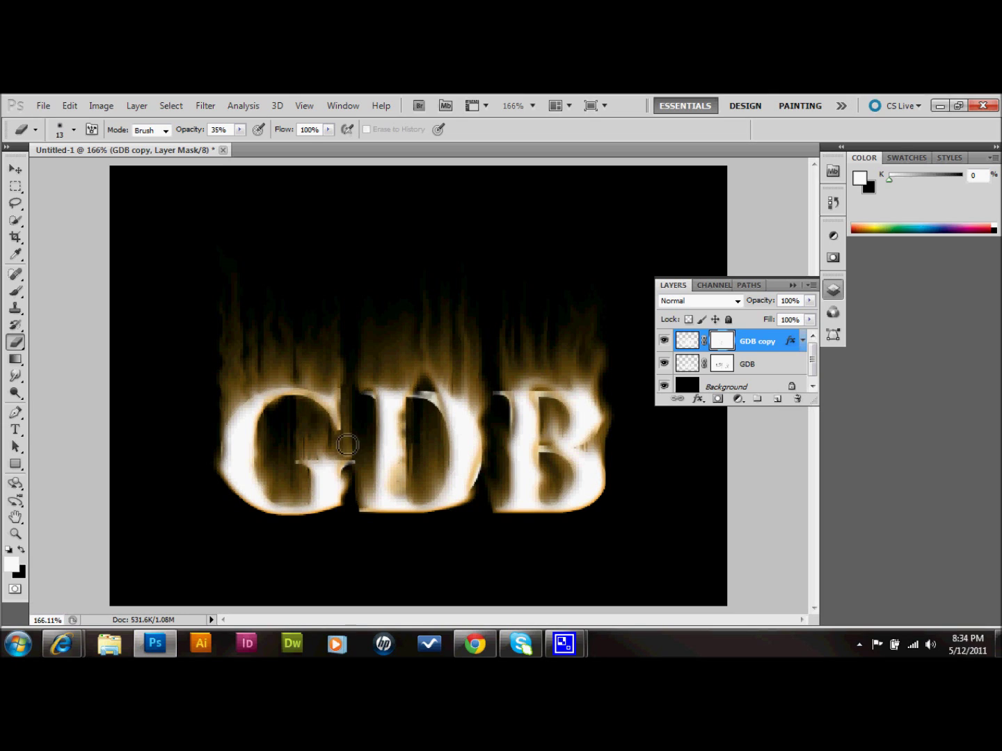
mouse_move(448, 402)
mouse_down()
mouse_move(458, 430)
mouse_move(522, 453)
mouse_move(536, 474)
mouse_up()
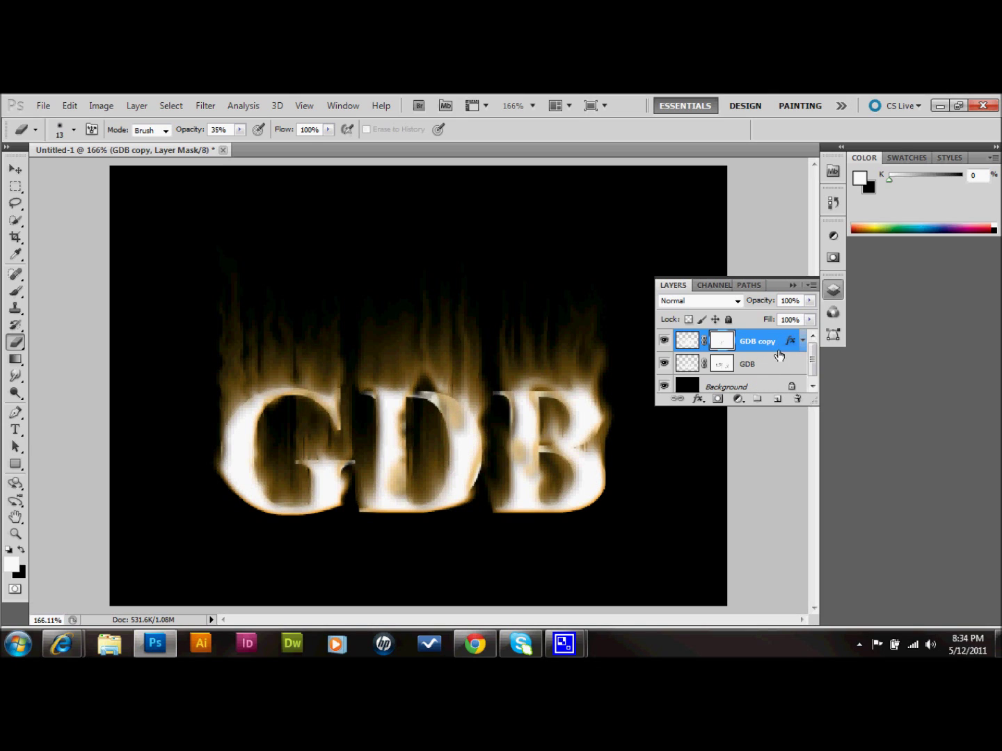
click(772, 374)
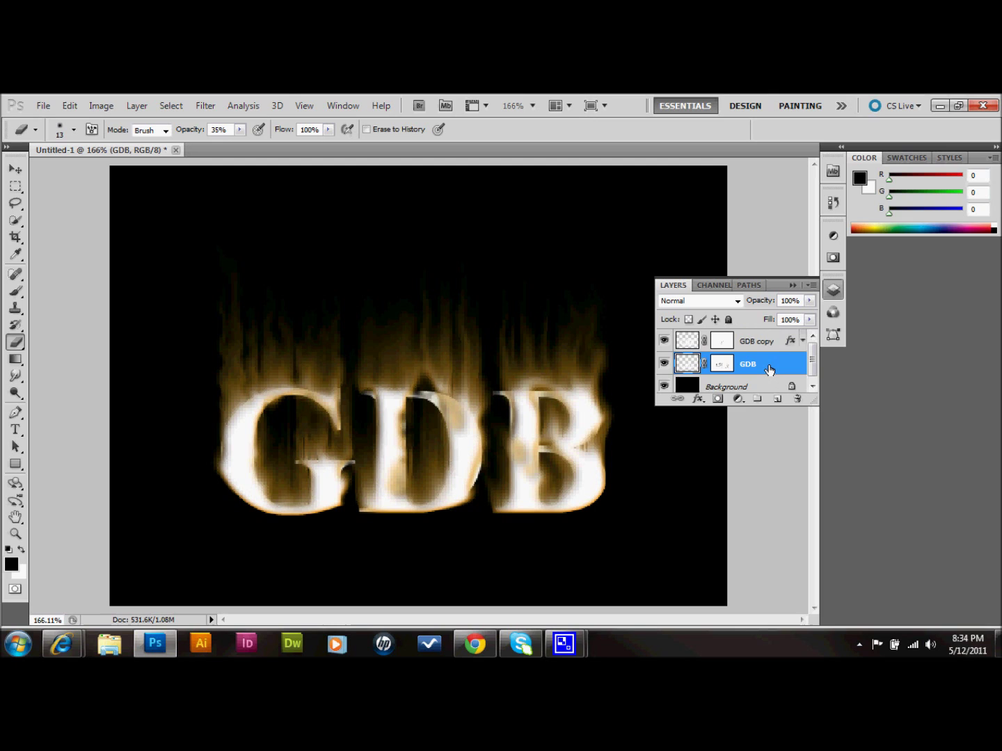
Move GDB above GDB copy and fade the tops of the D and G on its mask.
drag(768, 370, 762, 339)
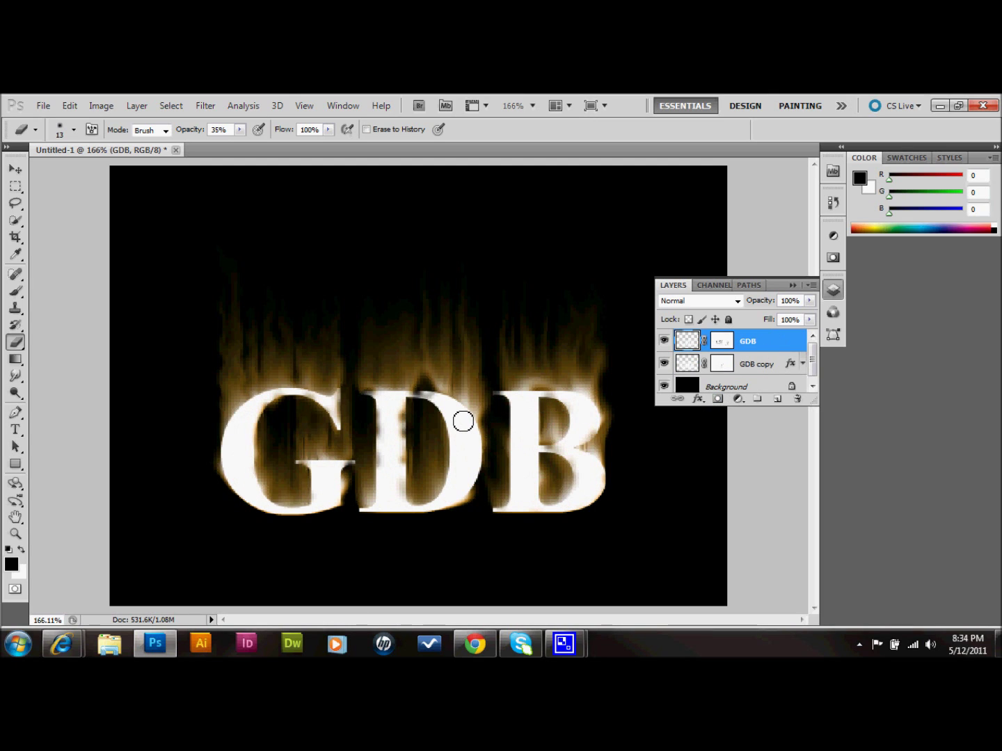
click(724, 343)
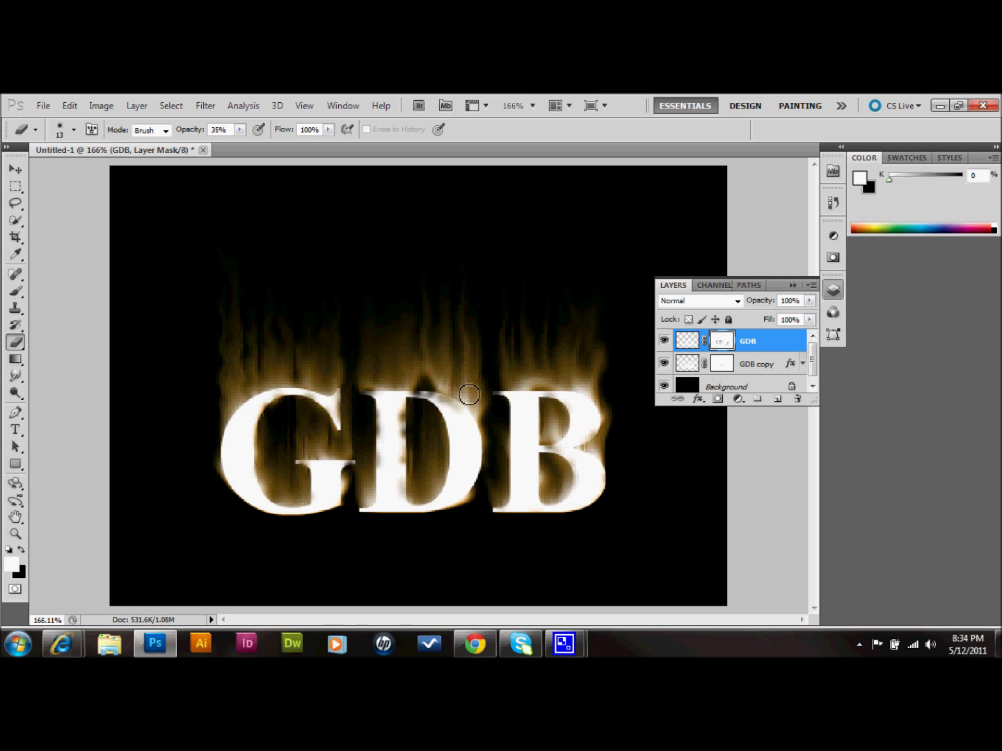
mouse_move(429, 396)
mouse_down()
mouse_move(463, 398)
mouse_move(479, 428)
mouse_move(457, 437)
mouse_move(450, 487)
mouse_move(470, 497)
mouse_move(459, 505)
mouse_move(480, 425)
mouse_up()
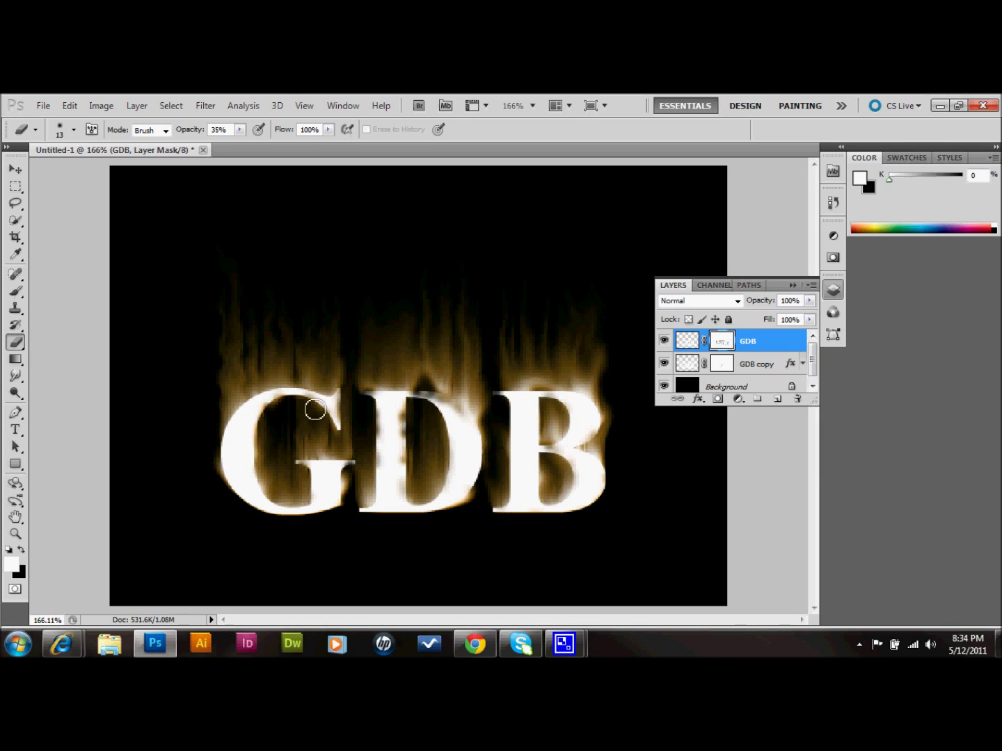
mouse_move(316, 409)
mouse_down()
mouse_move(242, 420)
mouse_move(232, 433)
mouse_move(375, 400)
mouse_move(231, 397)
mouse_move(242, 414)
mouse_move(233, 427)
mouse_move(267, 400)
mouse_move(331, 400)
mouse_move(290, 399)
mouse_move(243, 424)
mouse_up()
Restore the G's left edge and top on the GDB layer's mask.
click(720, 366)
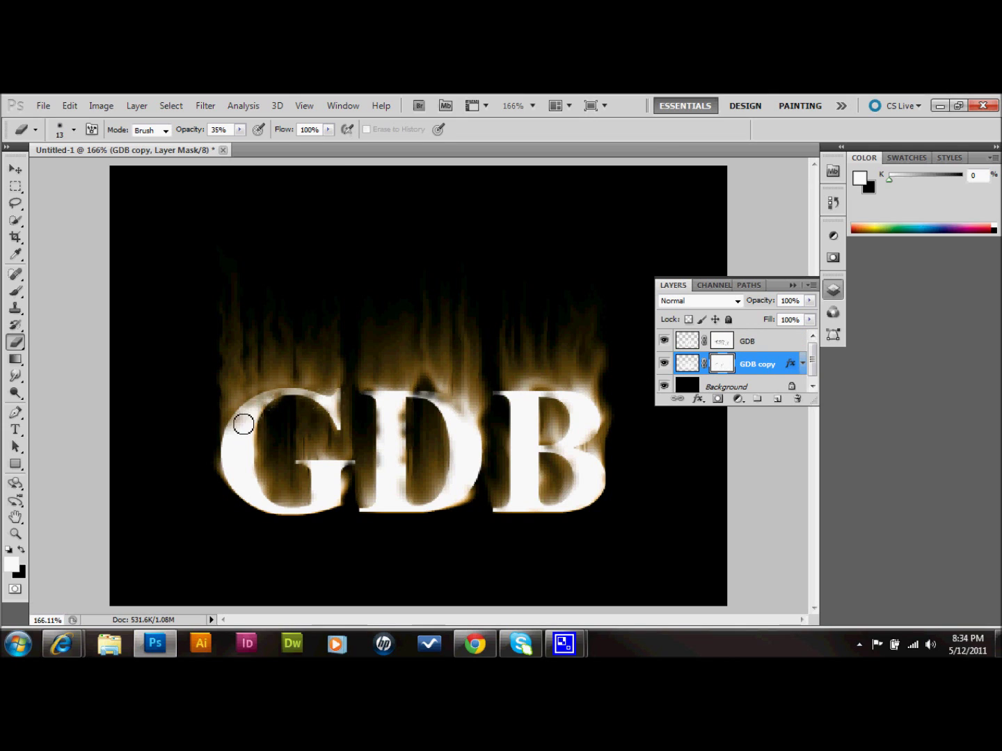
click(720, 342)
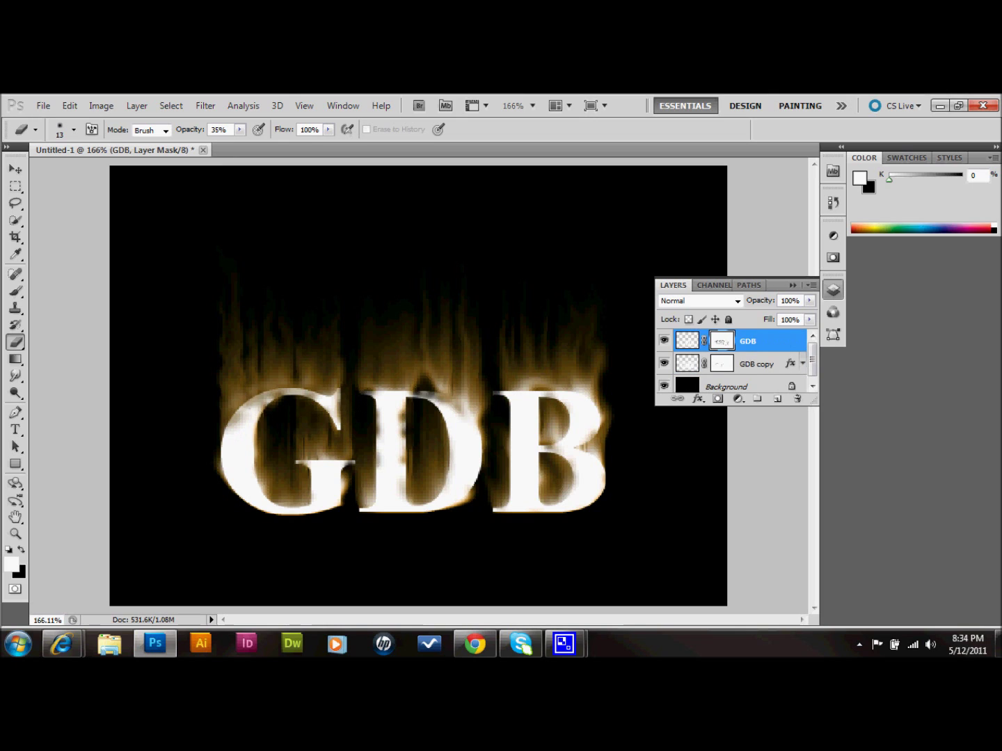
mouse_move(246, 411)
mouse_down()
mouse_move(229, 431)
mouse_move(272, 389)
mouse_up()
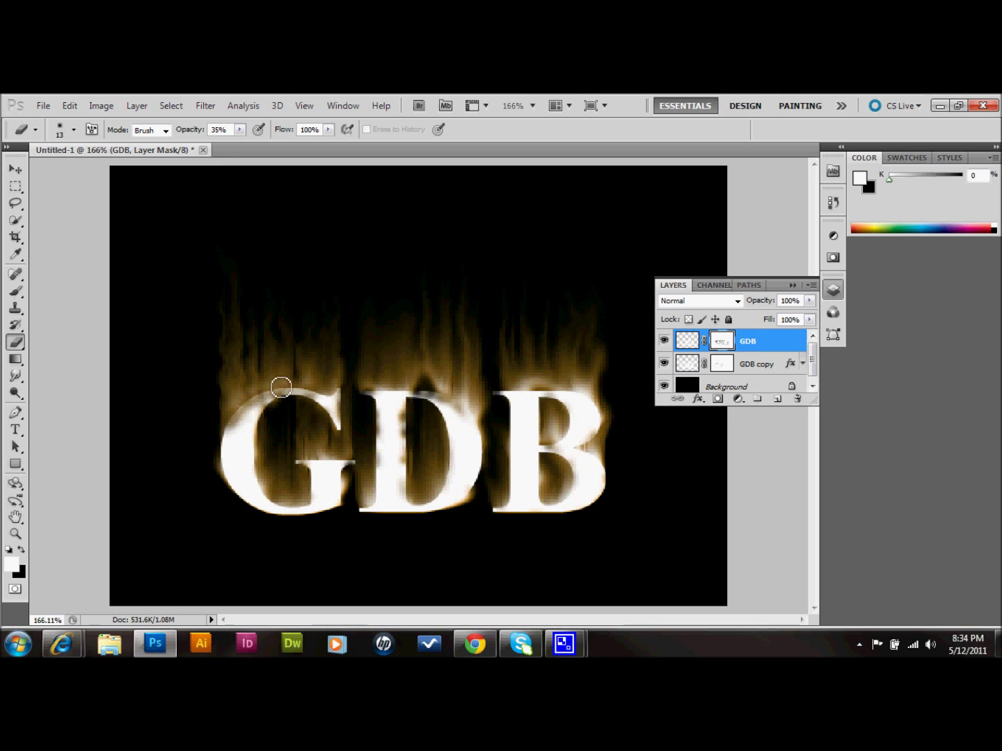
click(833, 202)
Revert to an earlier Eraser state in History, undoing the latest two mask strokes.
click(730, 224)
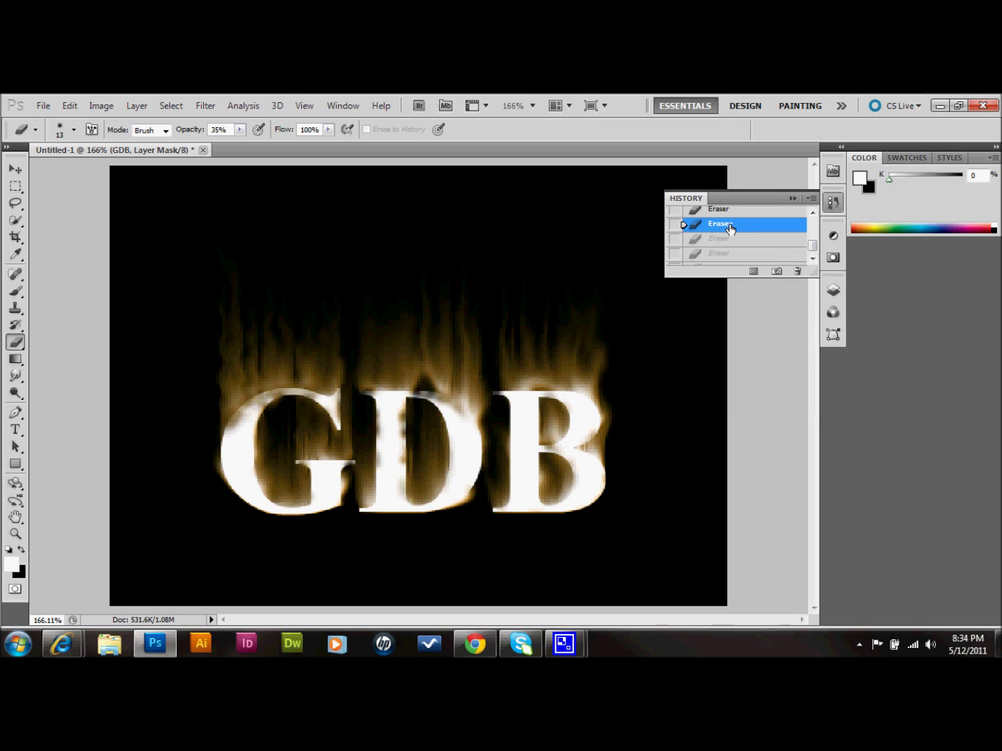
click(739, 213)
click(757, 238)
click(730, 260)
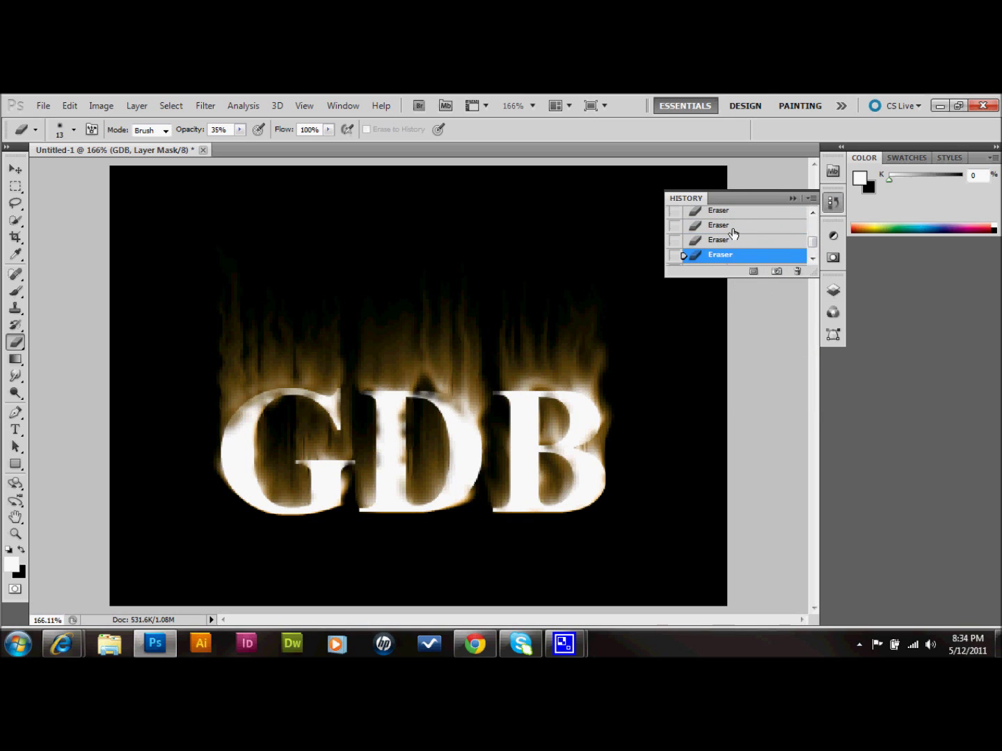
click(732, 230)
click(733, 213)
click(734, 234)
click(734, 230)
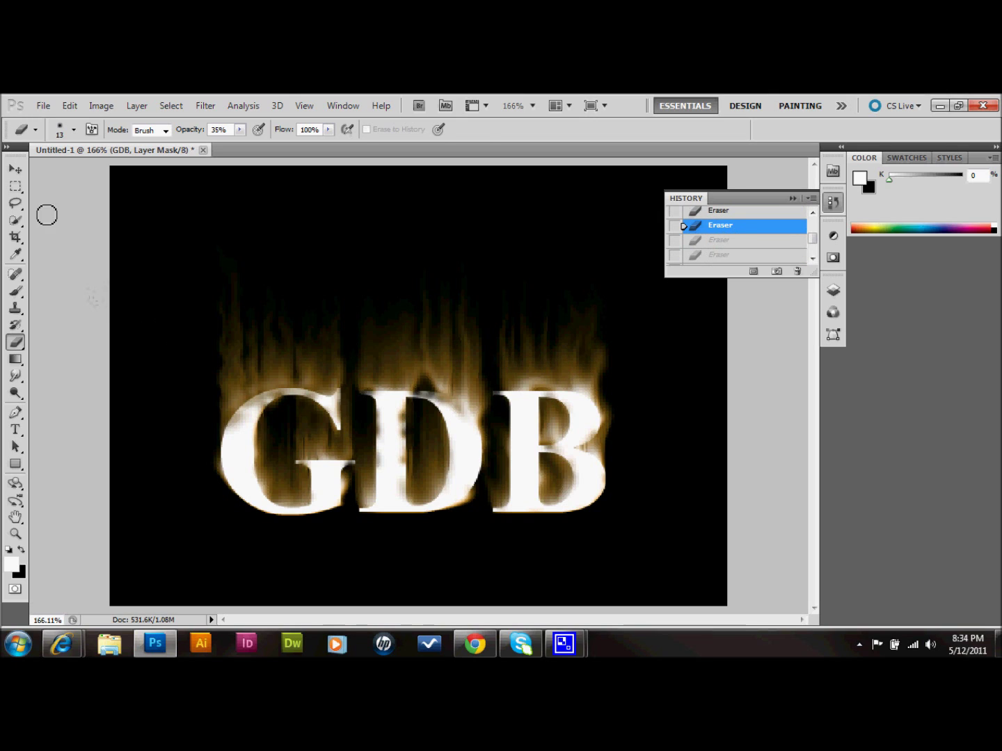
click(15, 169)
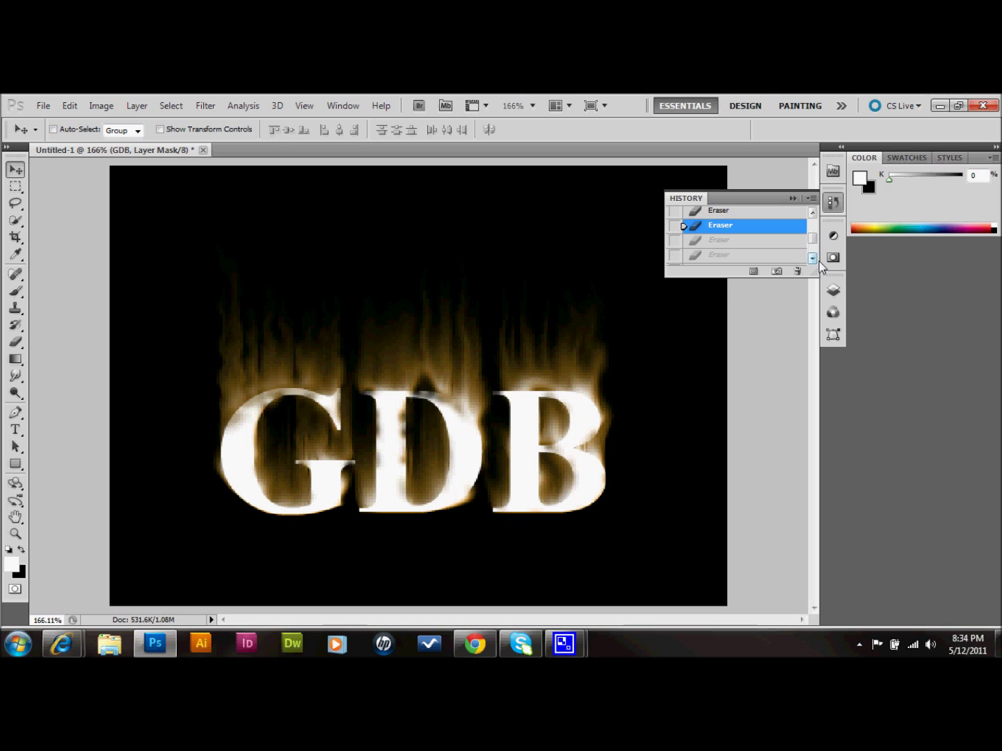
Paint white on the GDB layer mask to restore the D's stem and the B's lower right bowl.
click(835, 298)
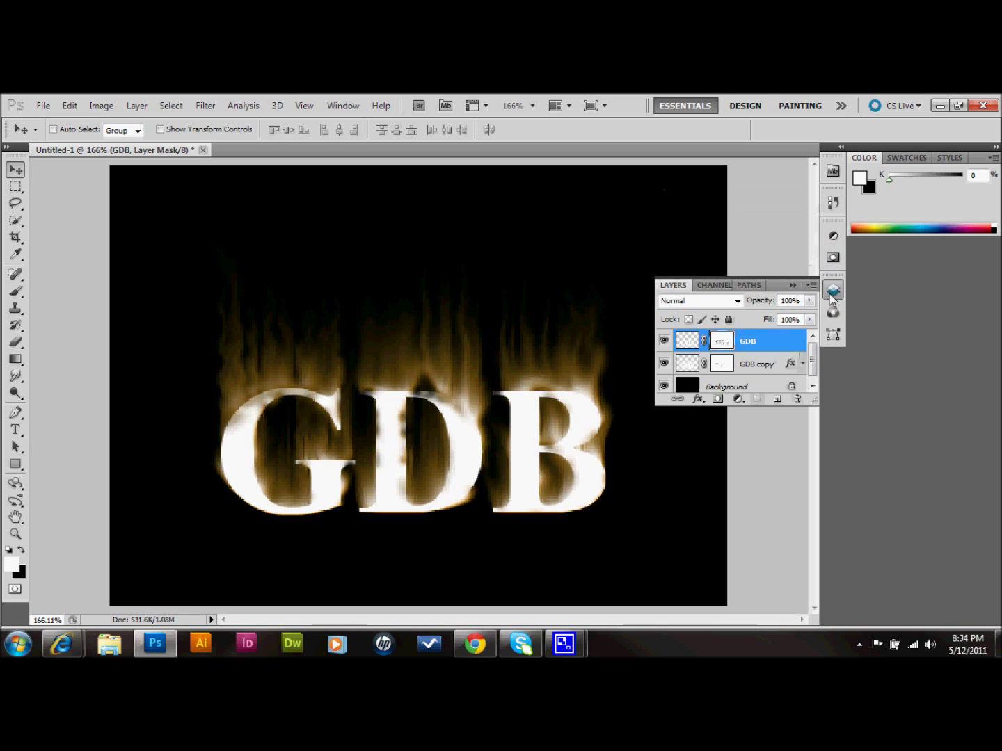
click(723, 366)
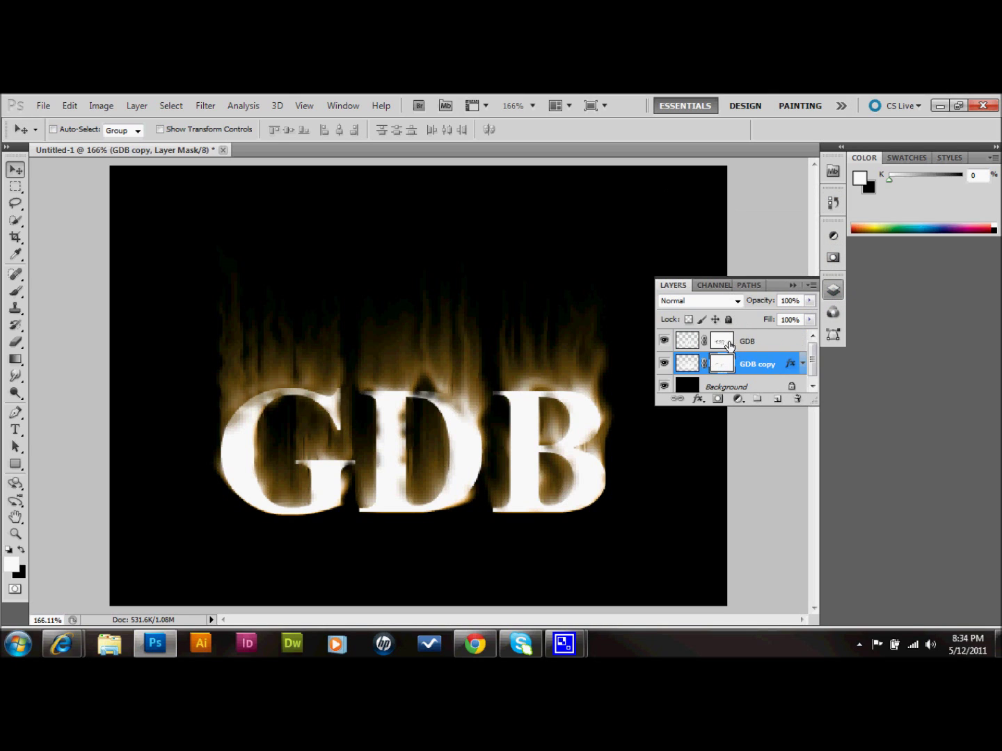
click(721, 343)
key(b)
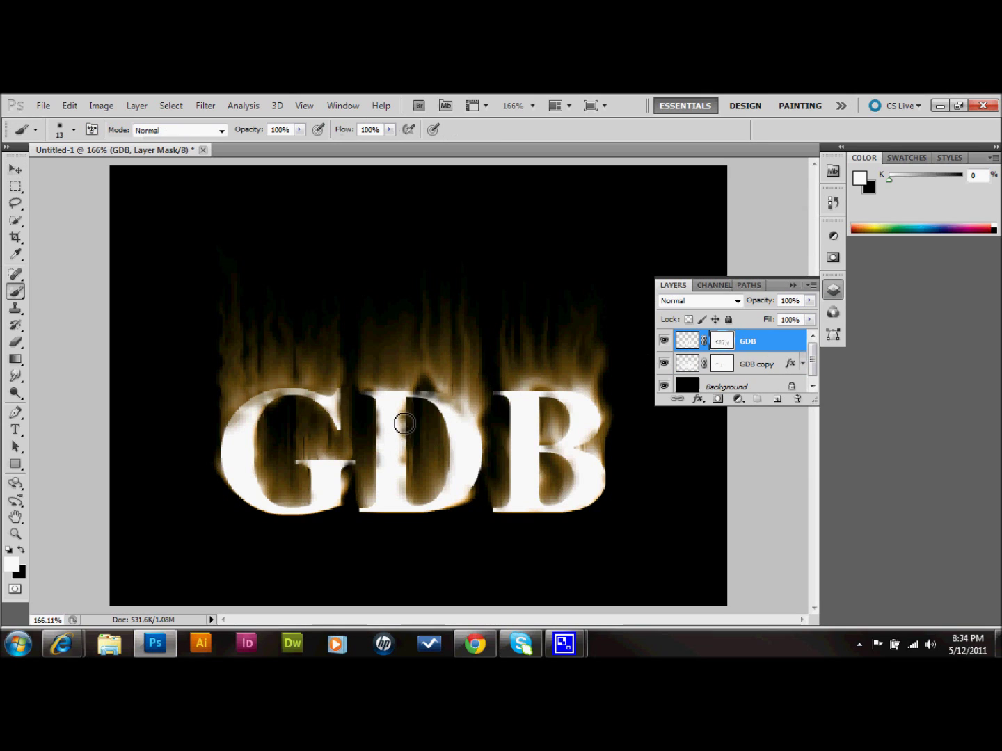
mouse_move(403, 423)
mouse_down()
mouse_move(403, 489)
mouse_move(405, 473)
mouse_move(422, 500)
mouse_up()
drag(554, 469, 599, 482)
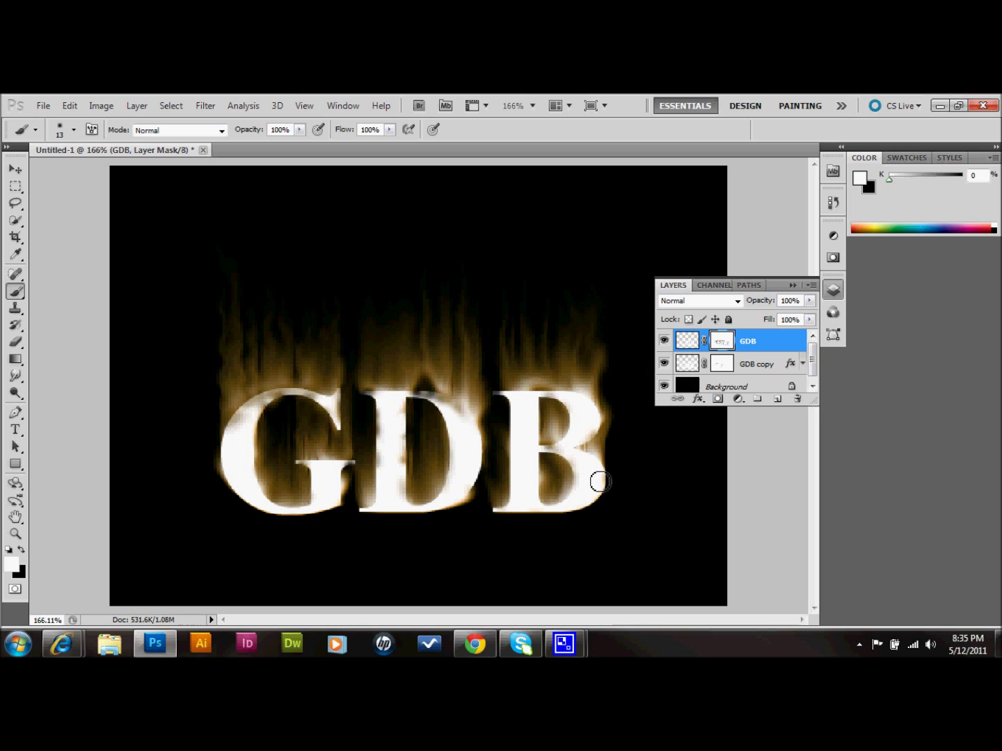
click(793, 286)
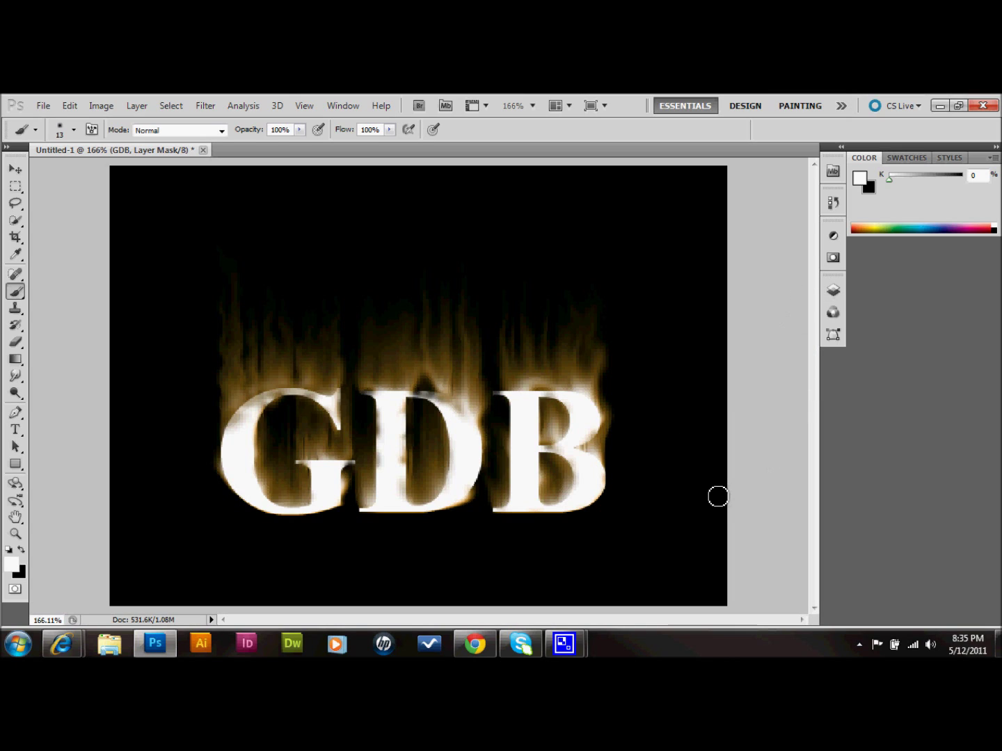